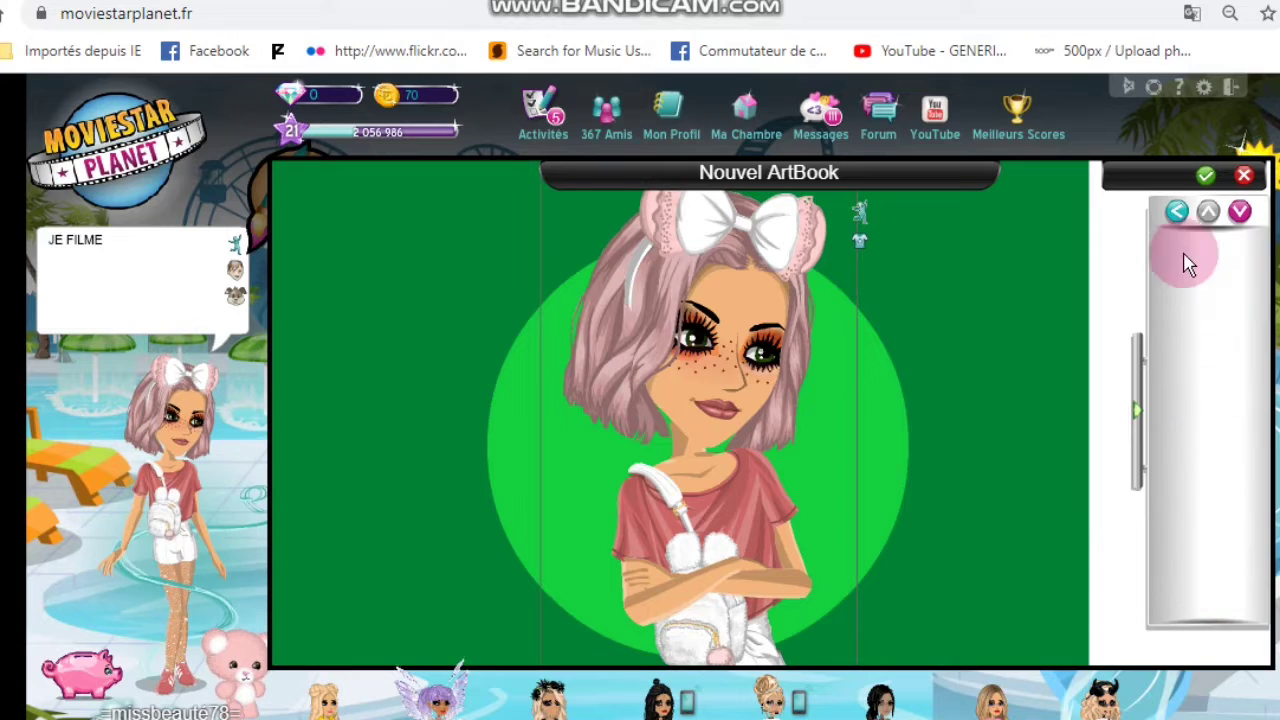
Step: Add a speech bubble to the ArtBook, move it to the canvas edge away from the avatar, and hide the item library
{"action": "left_click", "coordinate": [1137, 409]}
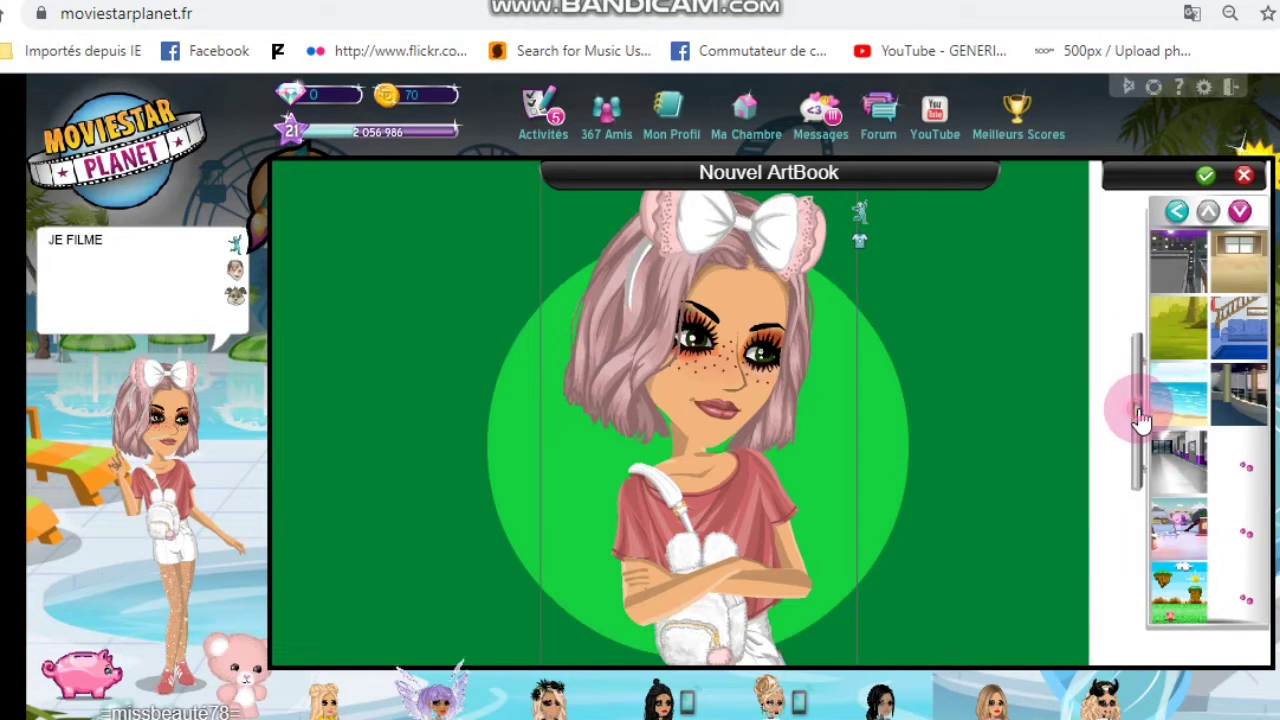
{"action": "left_click", "coordinate": [1176, 211]}
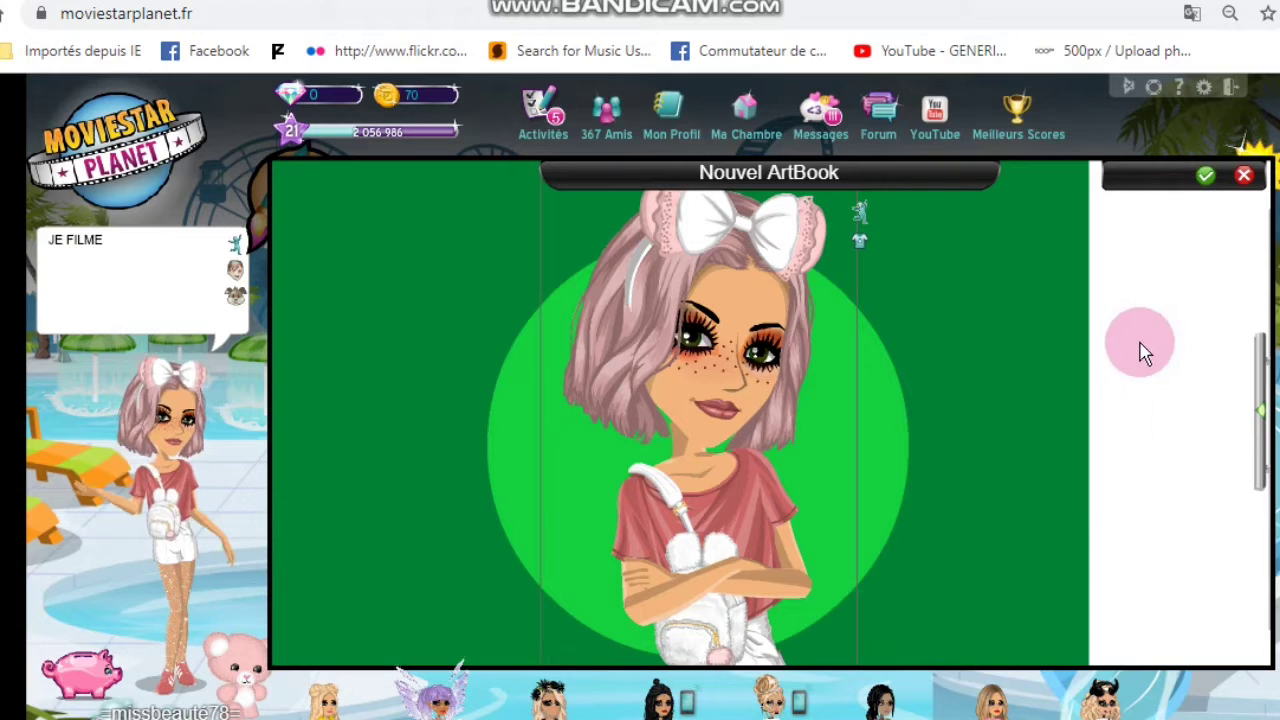
{"action": "left_click", "coordinate": [1258, 421]}
{"action": "left_click", "coordinate": [1184, 254]}
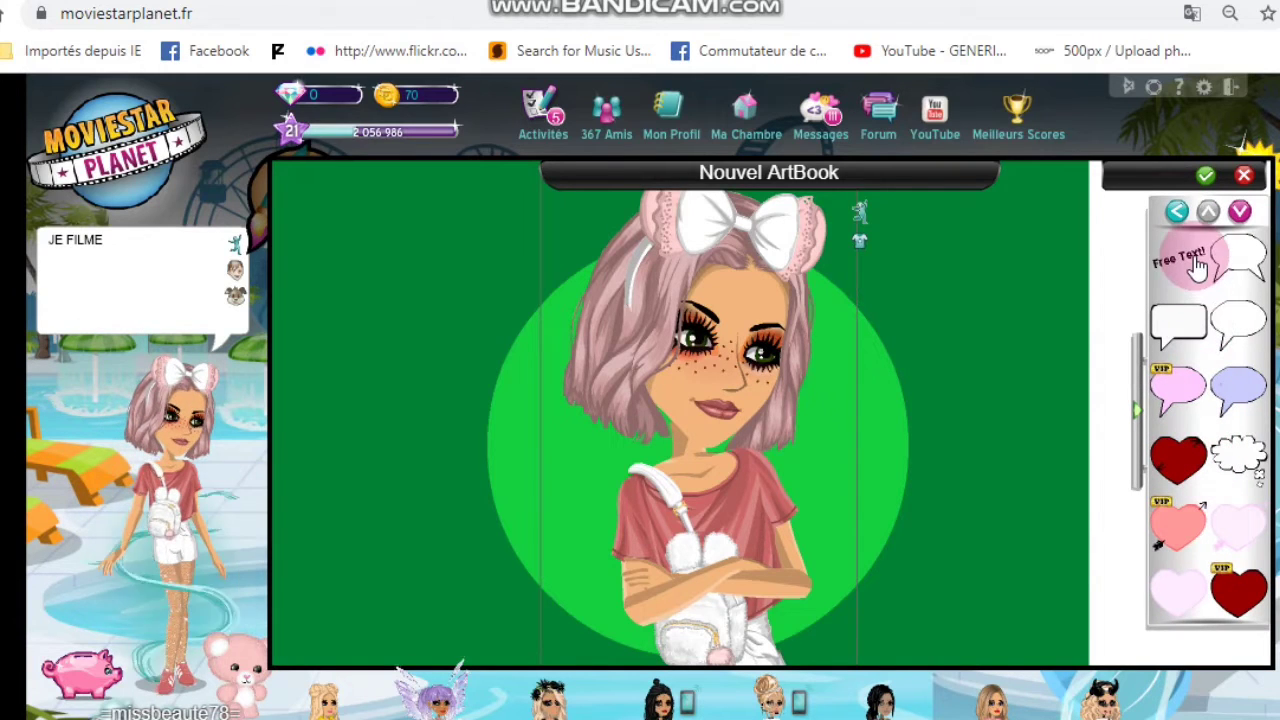
{"action": "left_click_drag", "start_coordinate": [286, 530], "coordinate": [167, 485]}
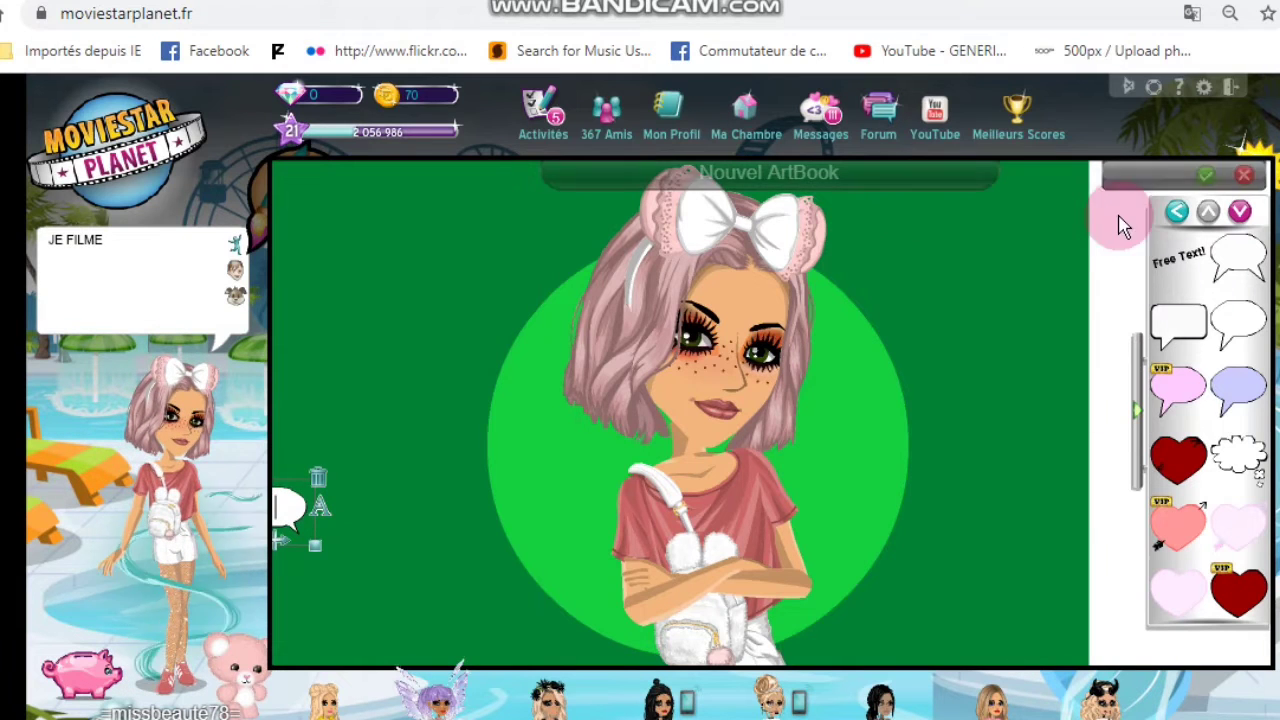
{"action": "left_click", "coordinate": [1176, 211]}
{"action": "left_click", "coordinate": [1138, 412]}
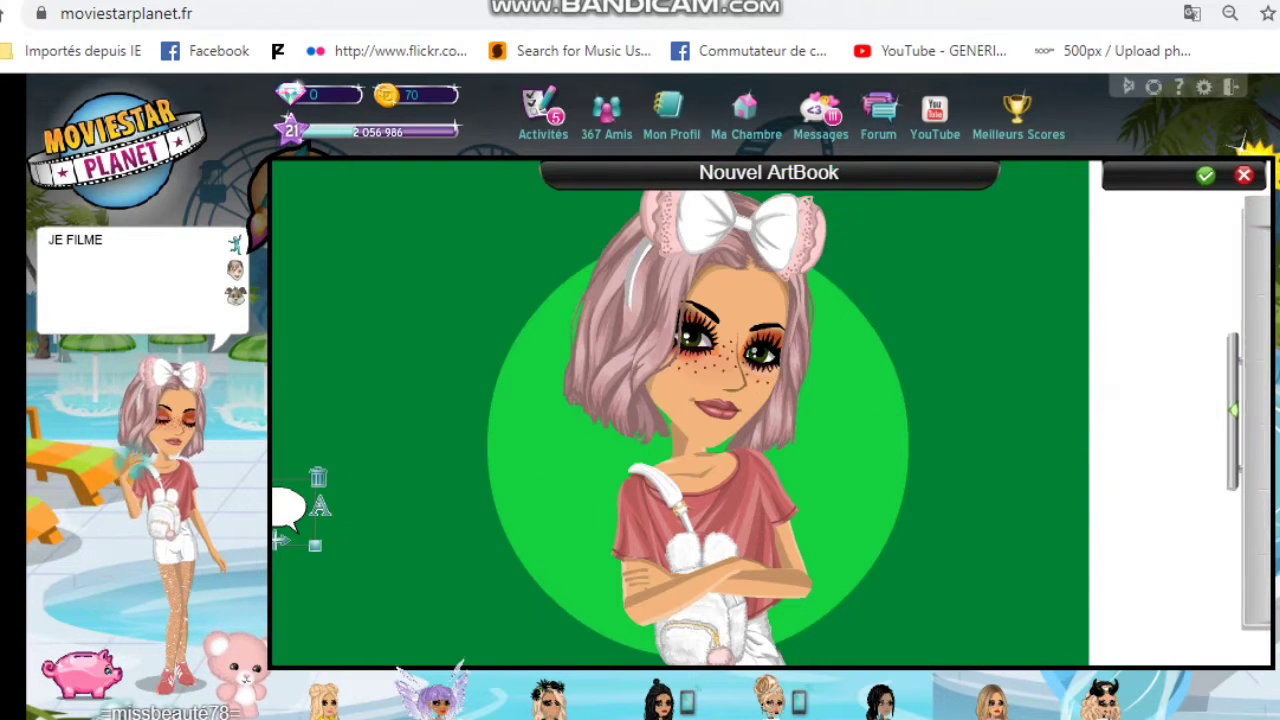
Step: Switch to the Windows Snipping Tool and capture a rectangle around the avatar on its green background
{"action": "key", "text": "super"}
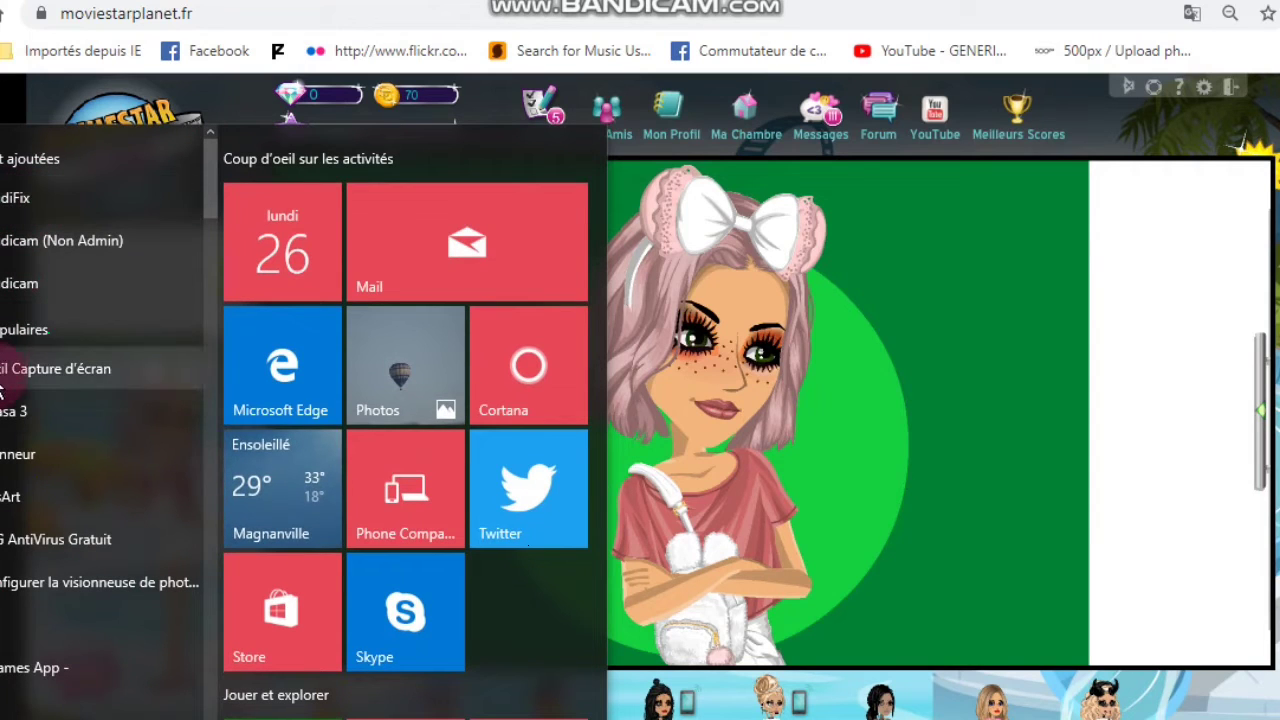
{"action": "left_click", "coordinate": [77, 360]}
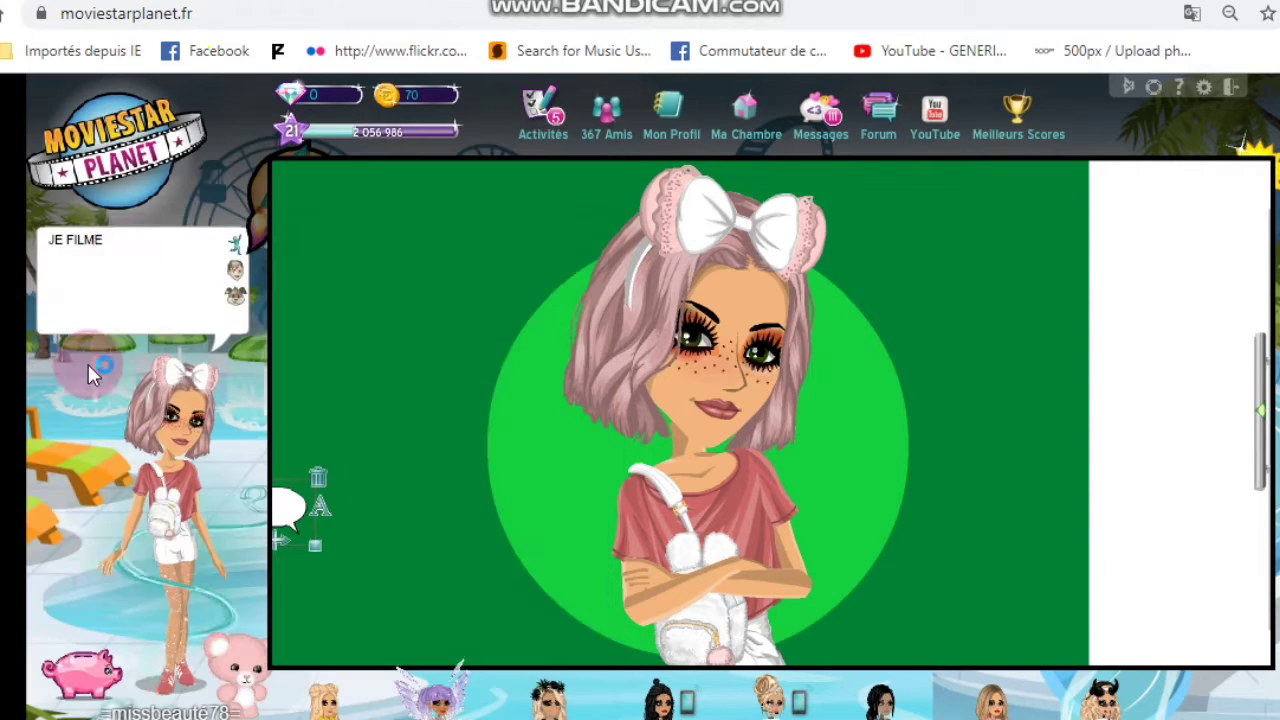
{"action": "left_click", "coordinate": [1068, 189]}
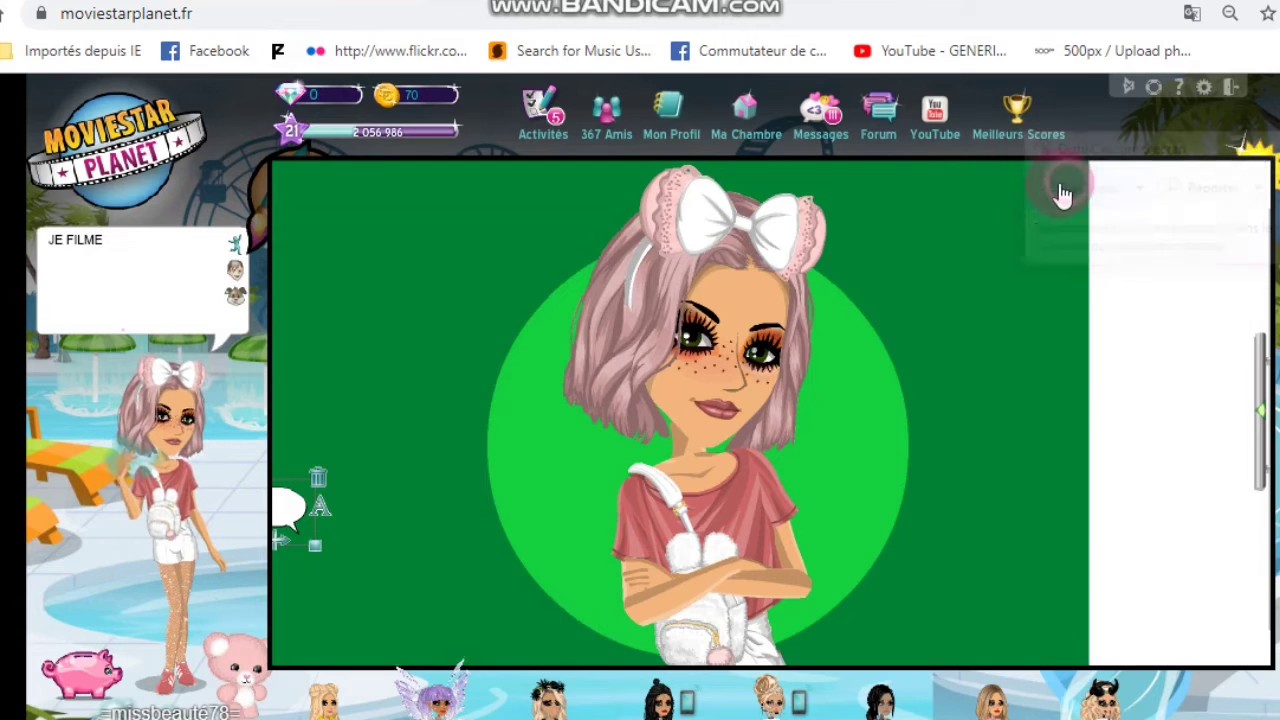
{"action": "left_click", "coordinate": [1049, 188]}
{"action": "left_click", "coordinate": [1066, 200]}
{"action": "left_click", "coordinate": [1066, 200]}
{"action": "left_click_drag", "start_coordinate": [501, 164], "coordinate": [875, 668]}
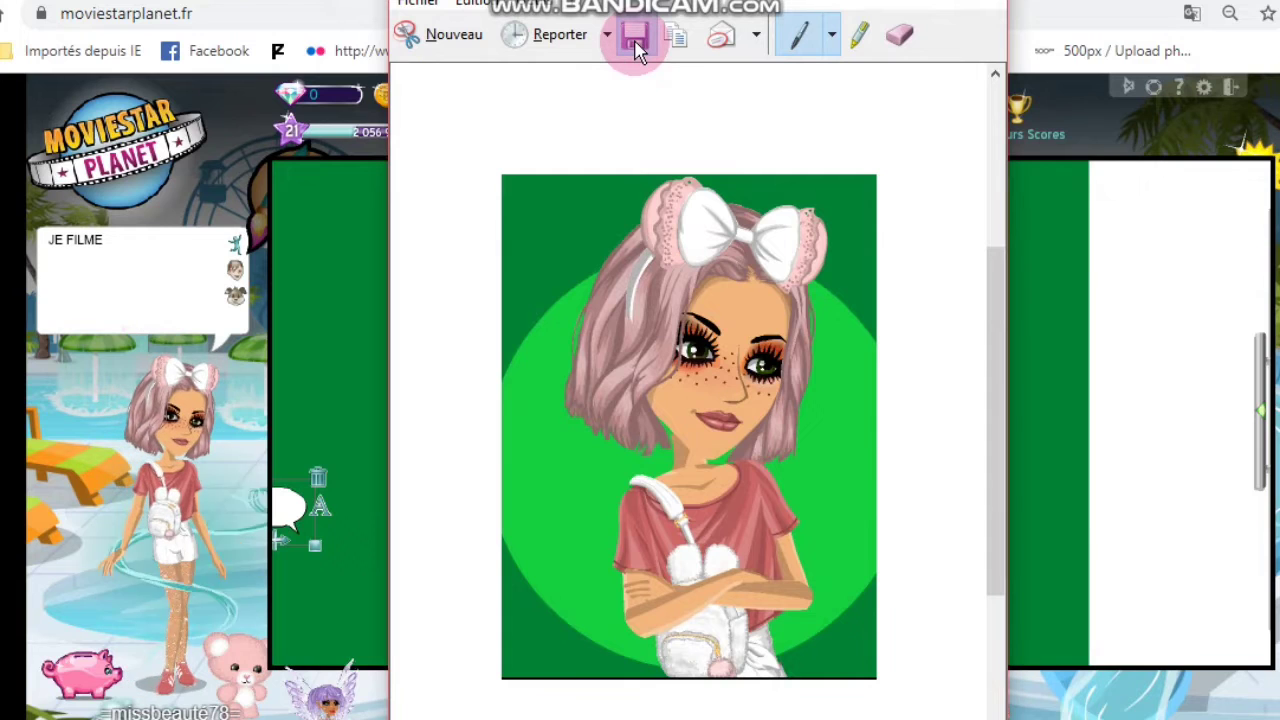
Step: Save the capture as a PNG named "miniature msp pfp" in the Images folder
{"action": "left_click", "coordinate": [635, 40]}
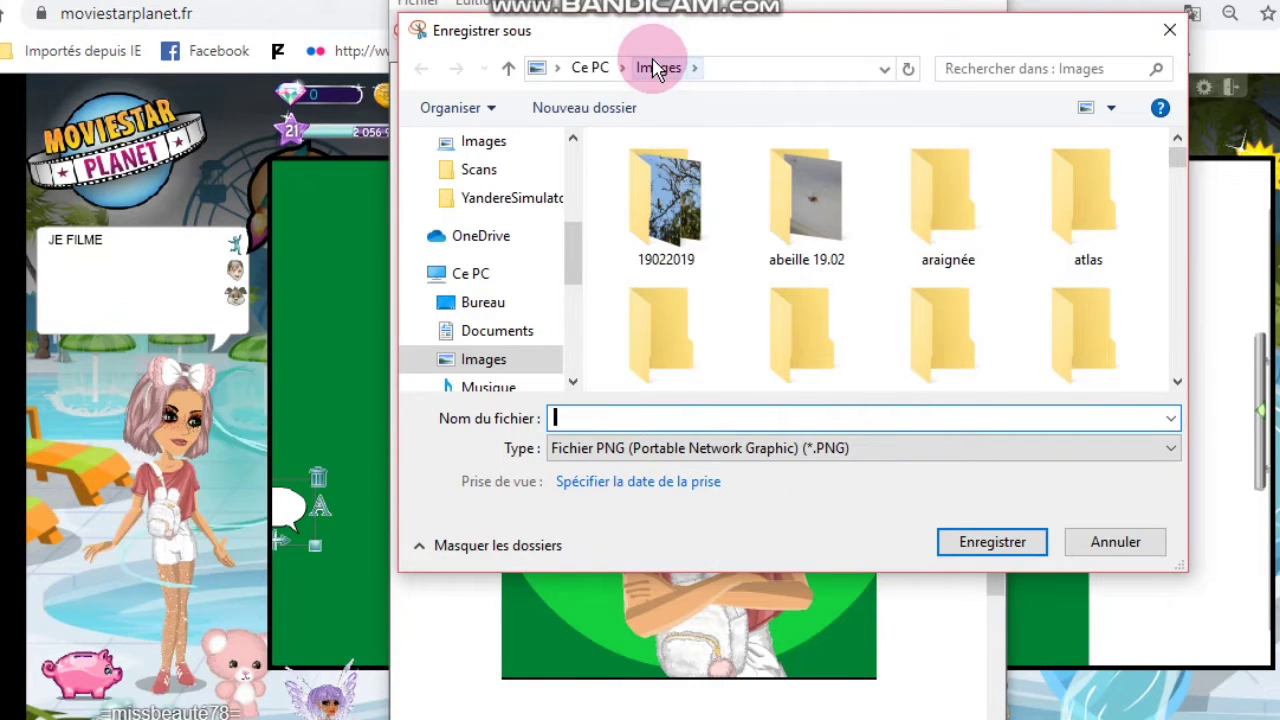
{"action": "type", "text": "miniature msp "}
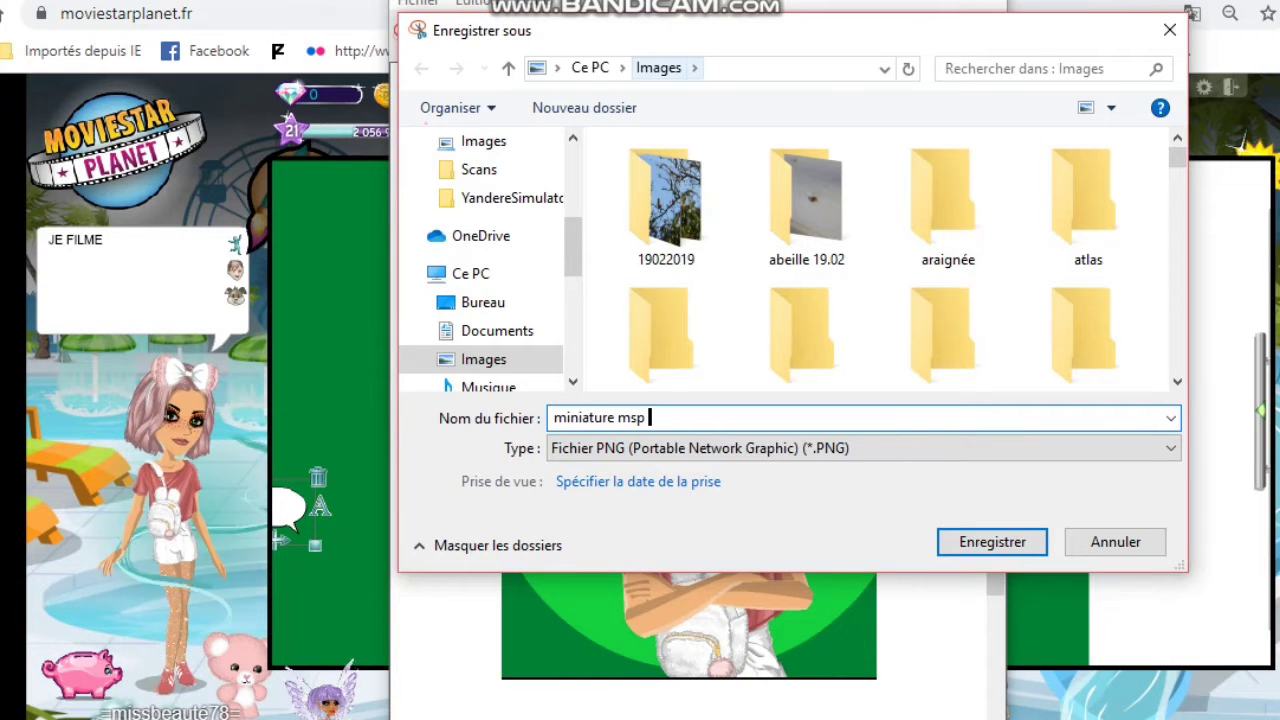
{"action": "type", "text": "pfp"}
{"action": "key", "text": "Return"}
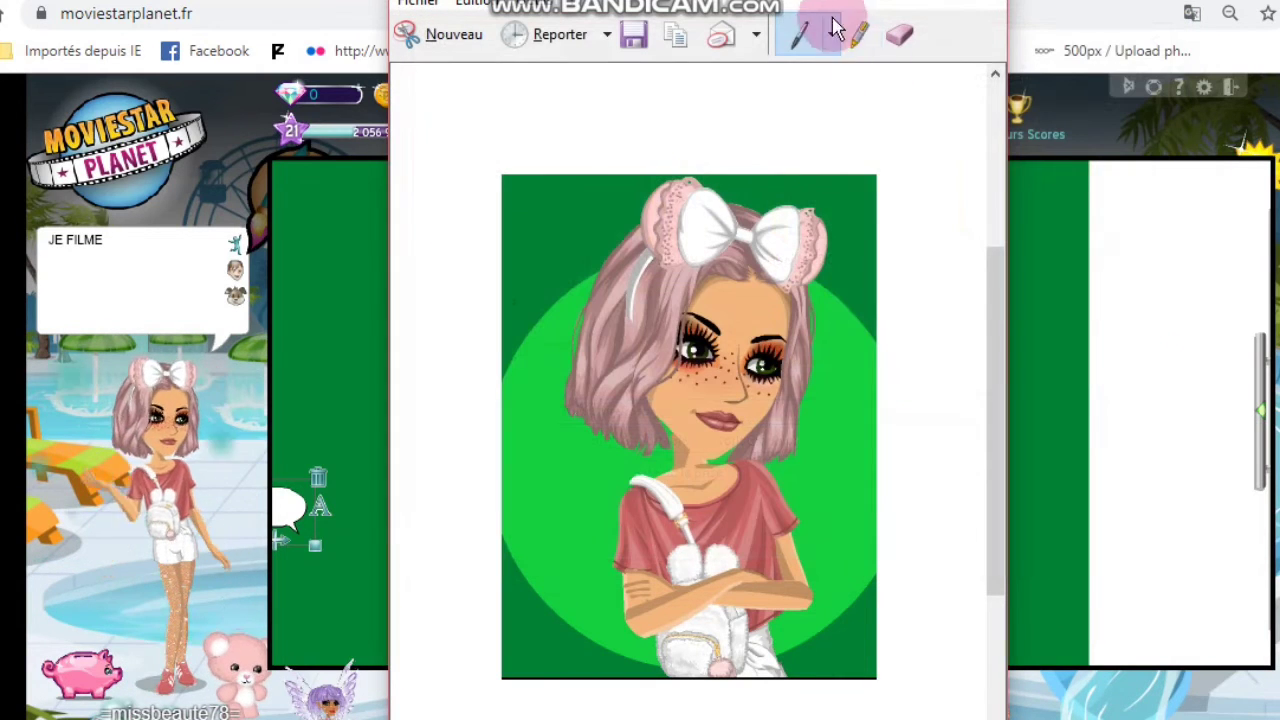
Step: Leave the capture window and close the ArtBook without saving it
{"action": "scroll", "coordinate": [724, 76], "scroll_direction": "up", "scroll_amount": 5}
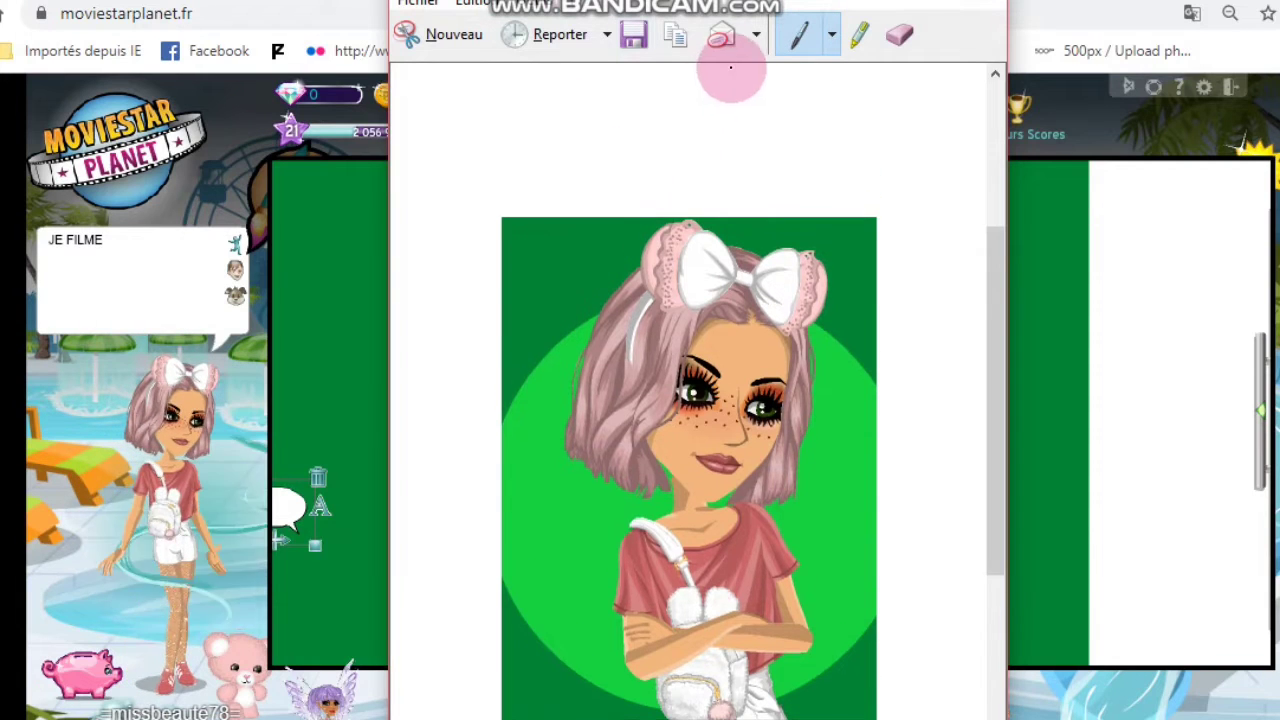
{"action": "left_click_drag", "start_coordinate": [999, 169], "coordinate": [1016, 82]}
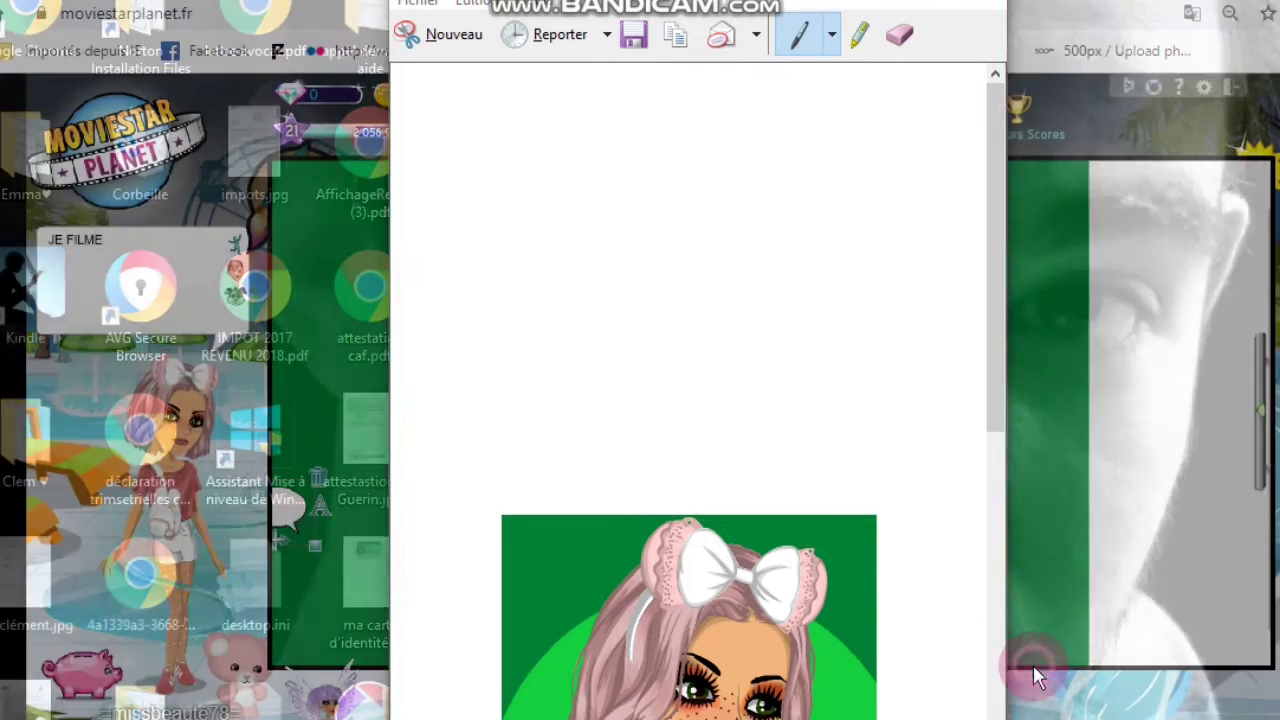
{"action": "left_click", "coordinate": [1029, 668]}
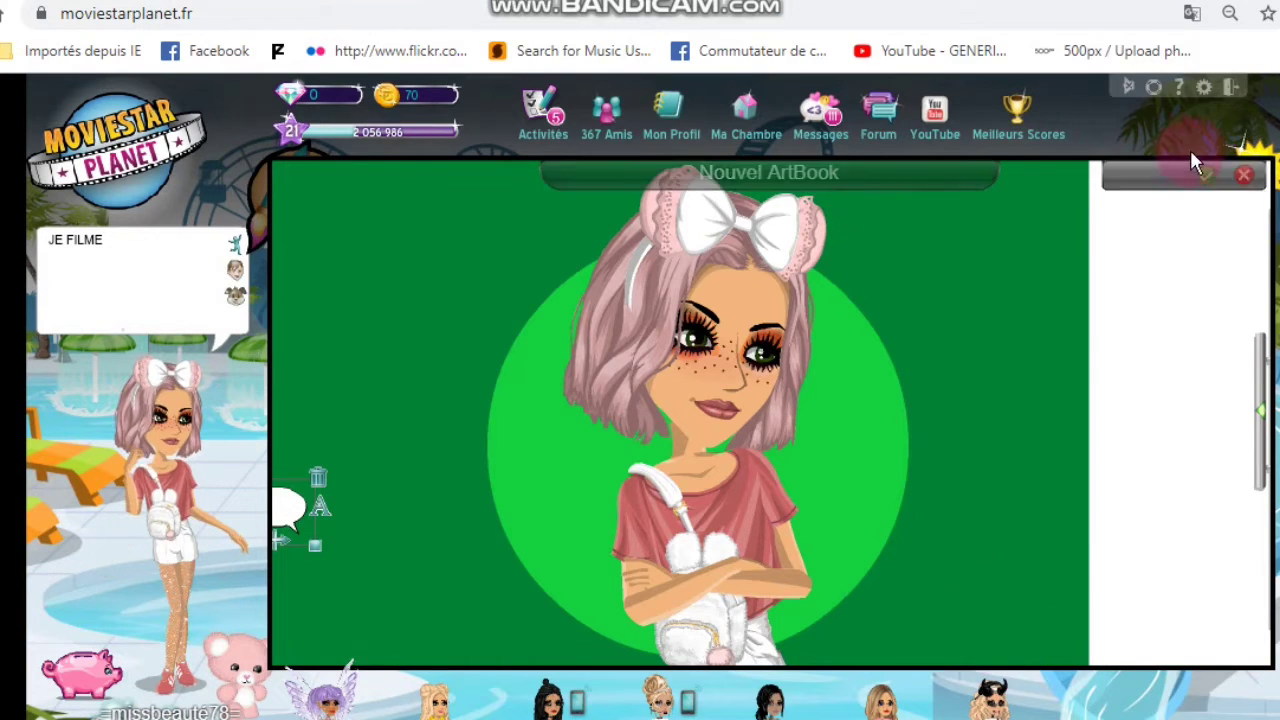
{"action": "left_click", "coordinate": [1245, 180]}
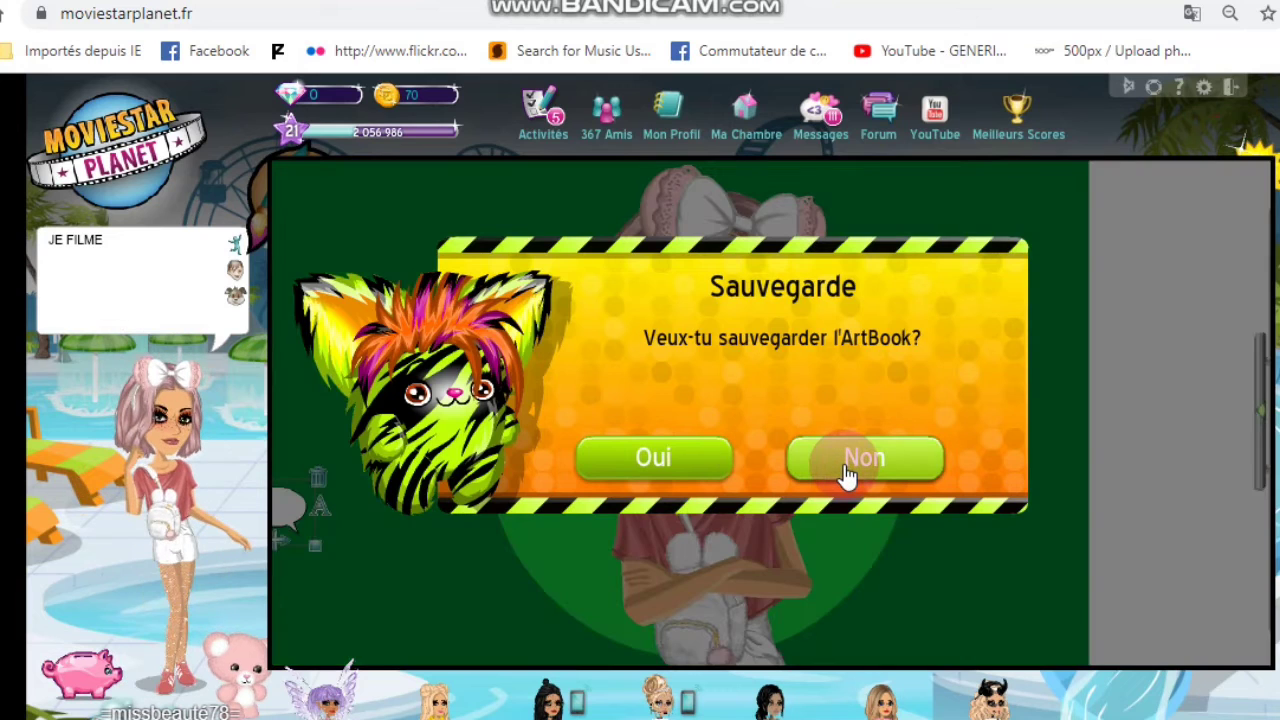
{"action": "left_click", "coordinate": [864, 456]}
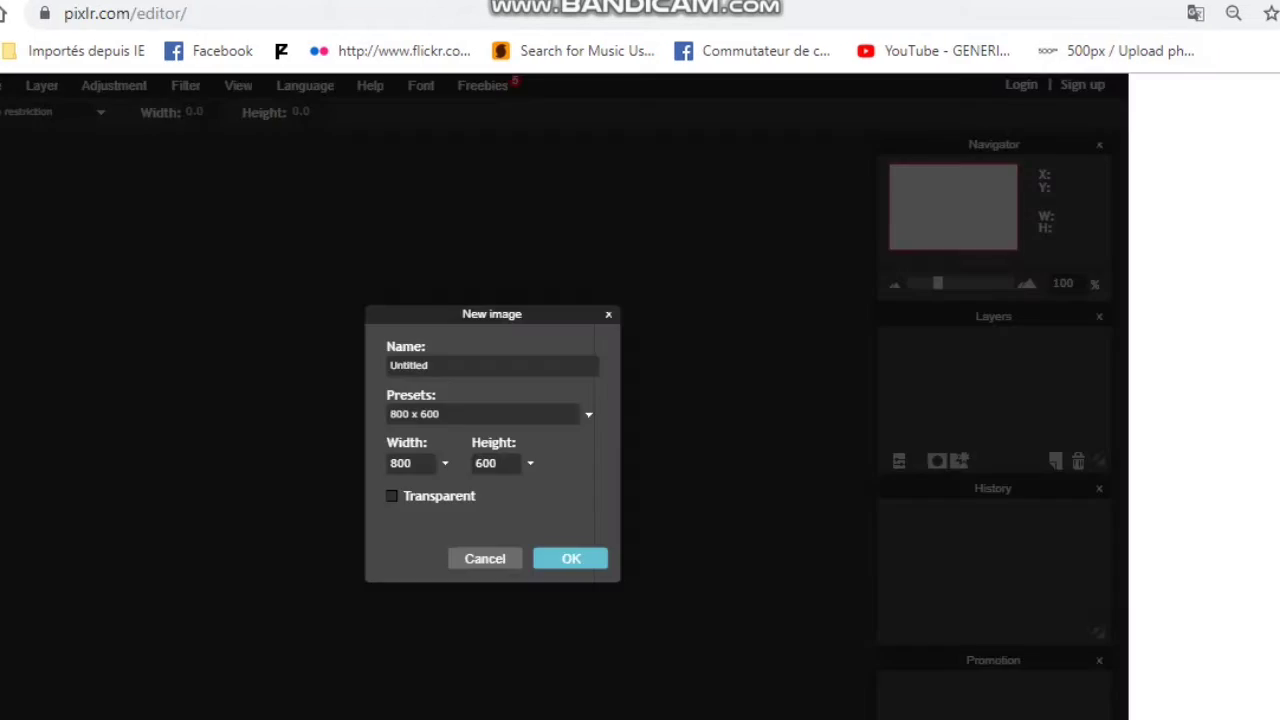
Step: Create a new transparent image 1280 pixels wide and 720 pixels high in the Pixlr editor
{"action": "left_click", "coordinate": [426, 457]}
{"action": "left_click", "coordinate": [658, 400]}
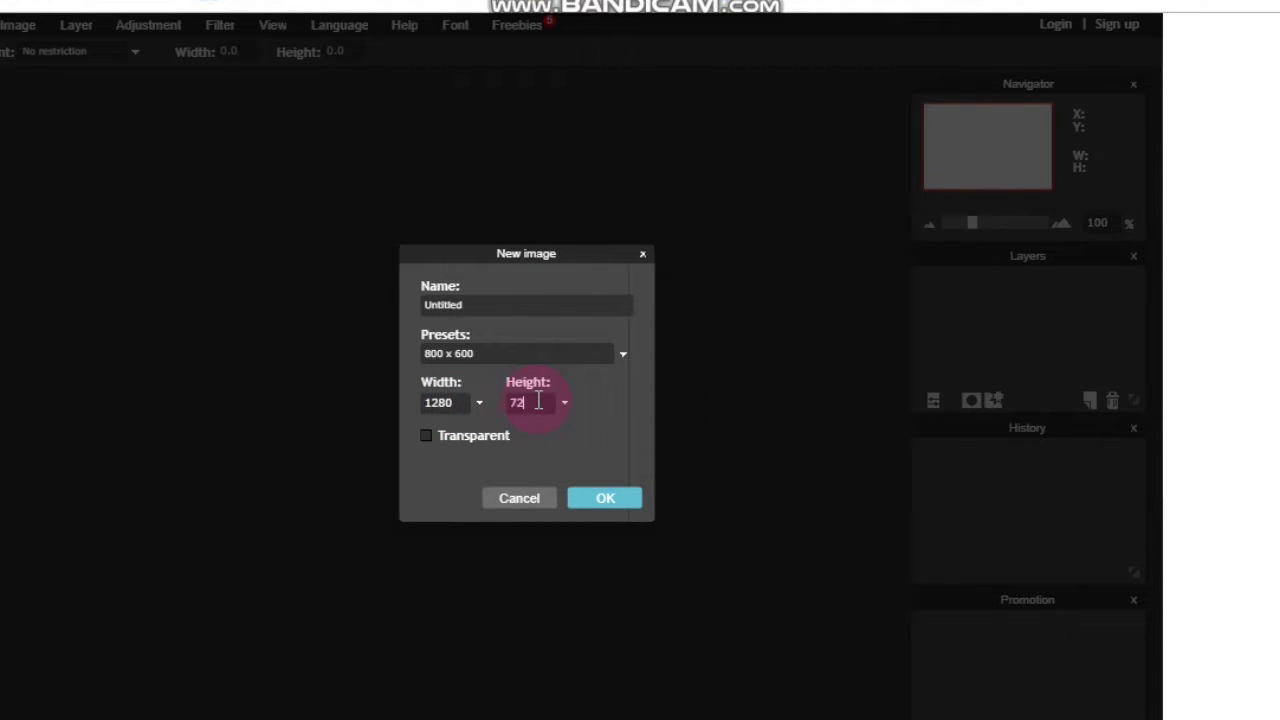
{"action": "left_click", "coordinate": [426, 435]}
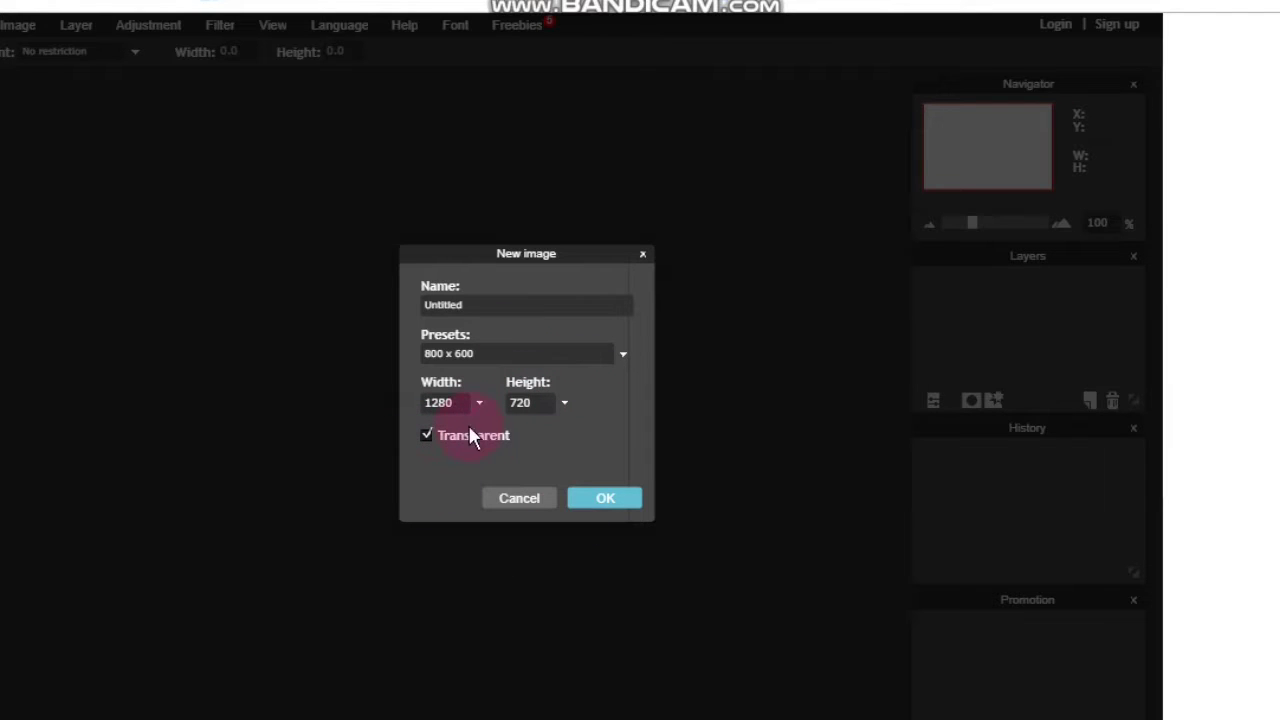
{"action": "left_click", "coordinate": [605, 499]}
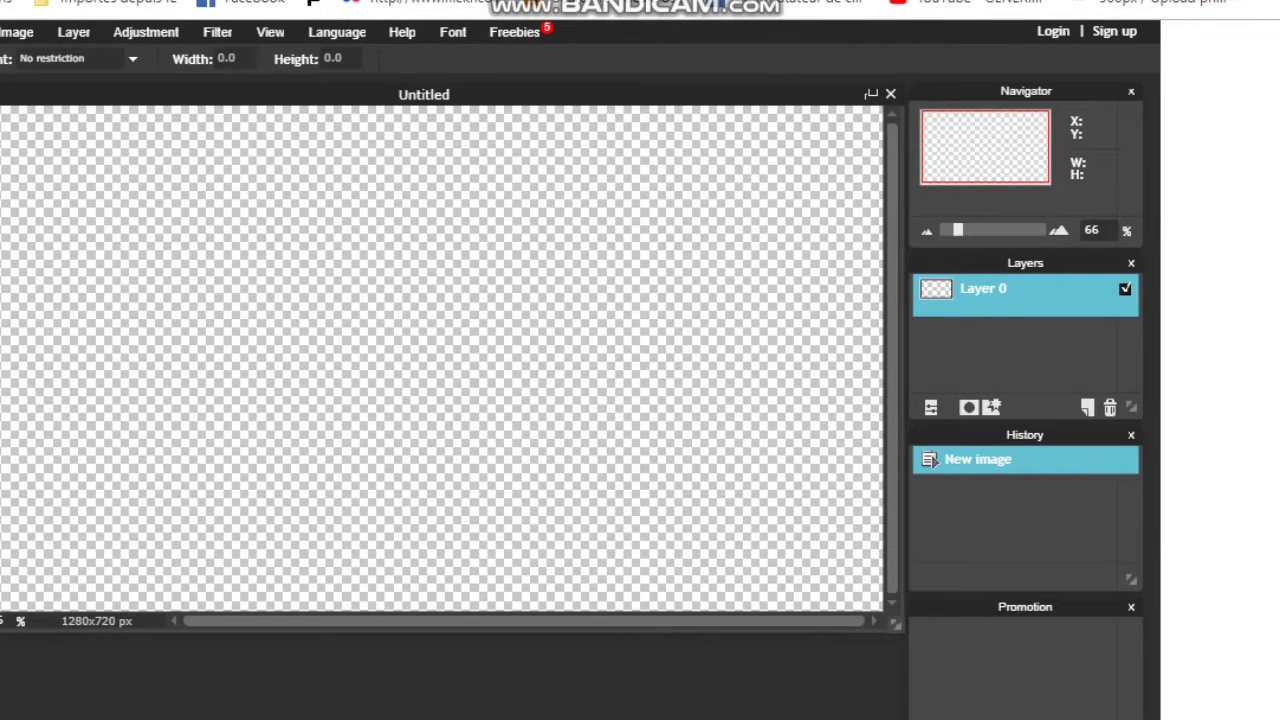
Step: Open the underwater coral reef picture from the computer as a new layer
{"action": "left_click", "coordinate": [88, 37]}
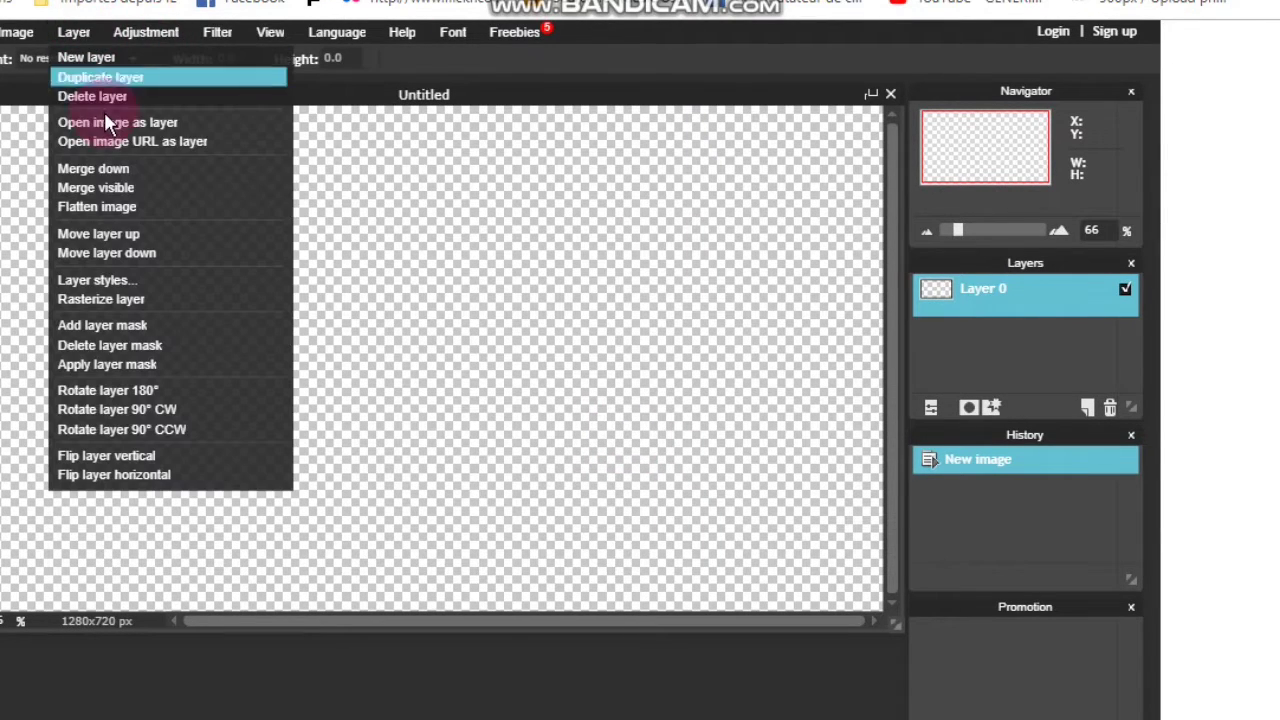
{"action": "left_click", "coordinate": [154, 115]}
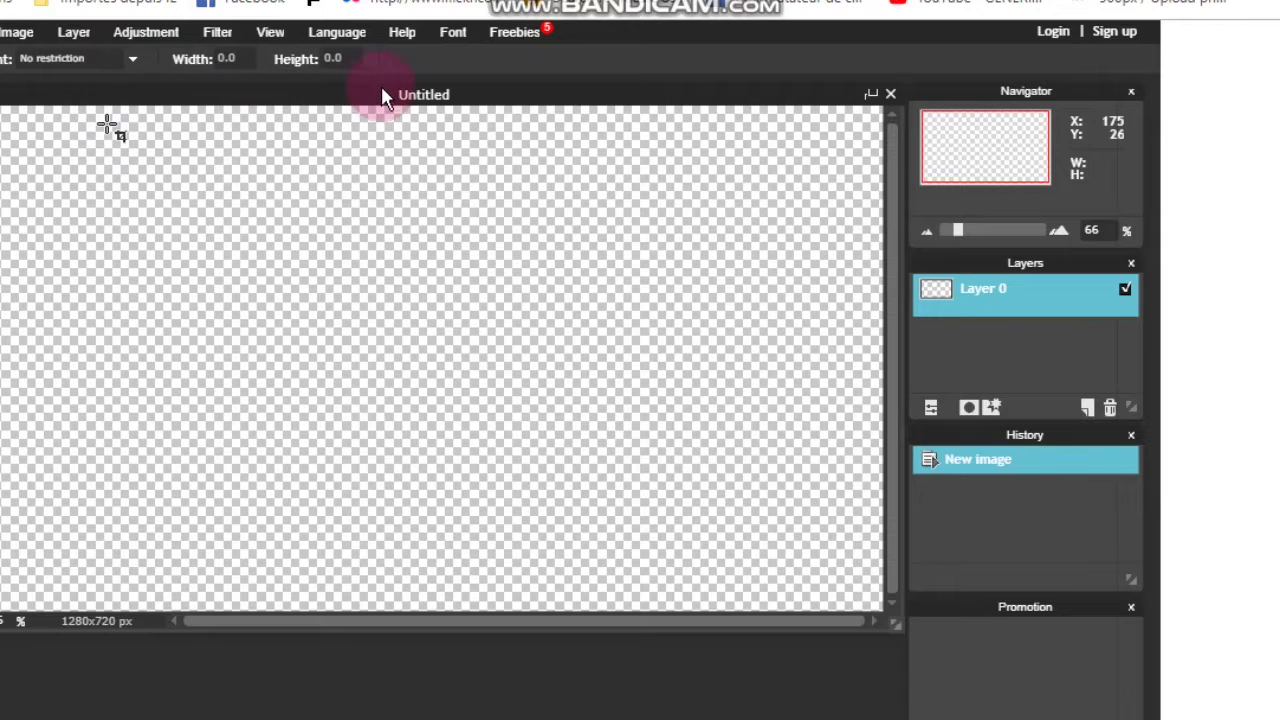
{"action": "scroll", "coordinate": [800, 258], "scroll_direction": "down", "scroll_amount": 5}
{"action": "scroll", "coordinate": [806, 256], "scroll_direction": "down", "scroll_amount": 10}
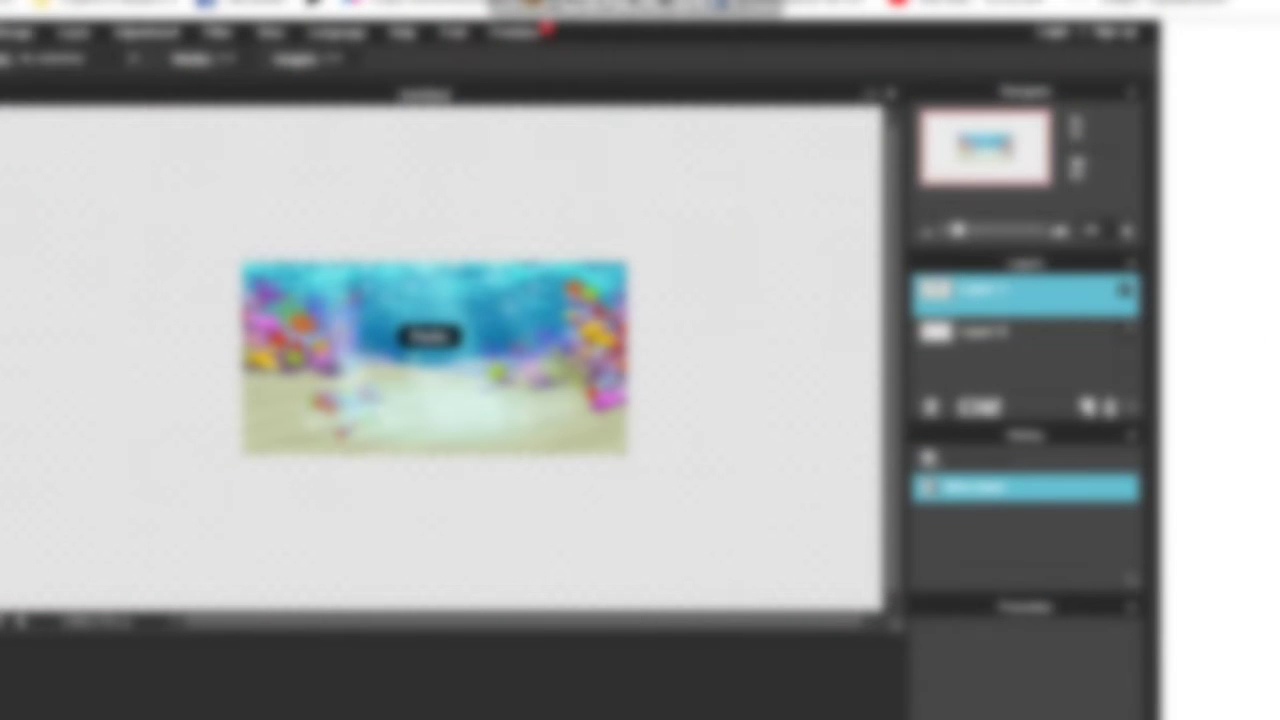
Step: Enlarge the underwater picture with Free transform until it covers the whole canvas, and apply the change
{"action": "left_click", "coordinate": [0, 32]}
{"action": "left_click", "coordinate": [14, 190]}
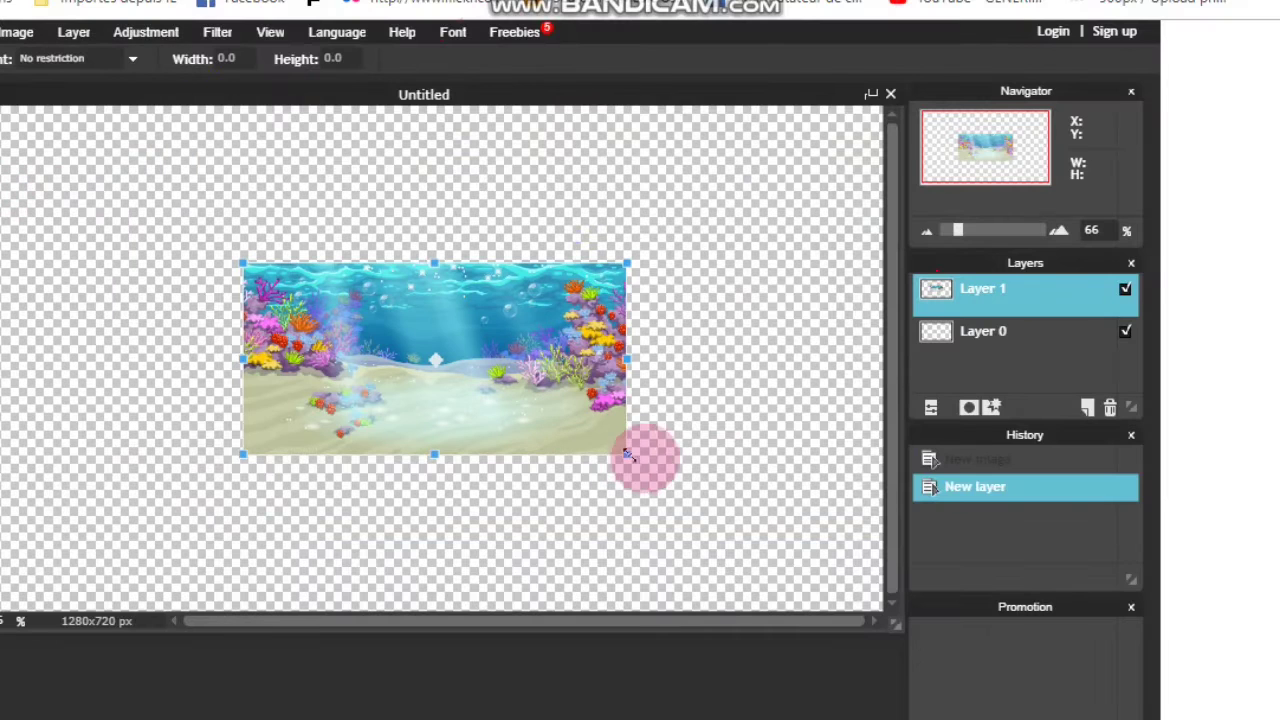
{"action": "left_click_drag", "start_coordinate": [626, 455], "coordinate": [917, 644]}
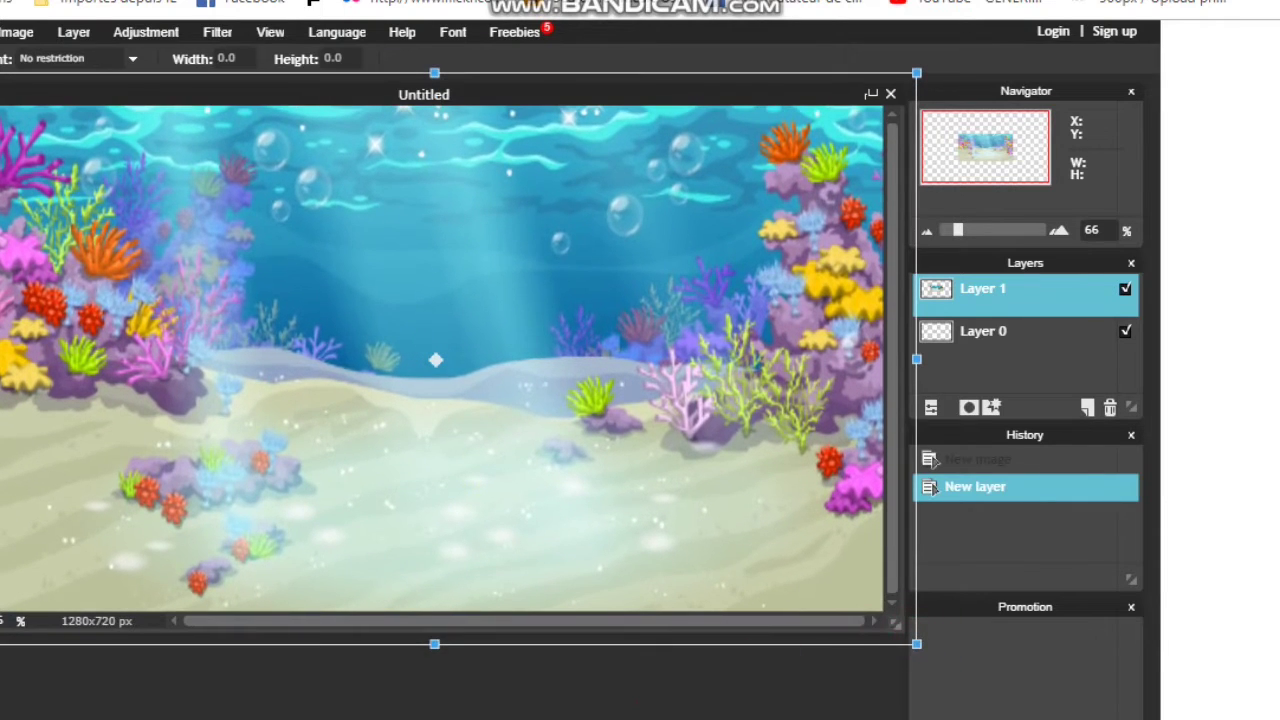
{"action": "mouse_move", "coordinate": [436, 641]}
{"action": "left_mouse_down"}
{"action": "mouse_move", "coordinate": [454, 651]}
{"action": "mouse_move", "coordinate": [436, 633]}
{"action": "left_mouse_up"}
{"action": "left_click", "coordinate": [388, 708]}
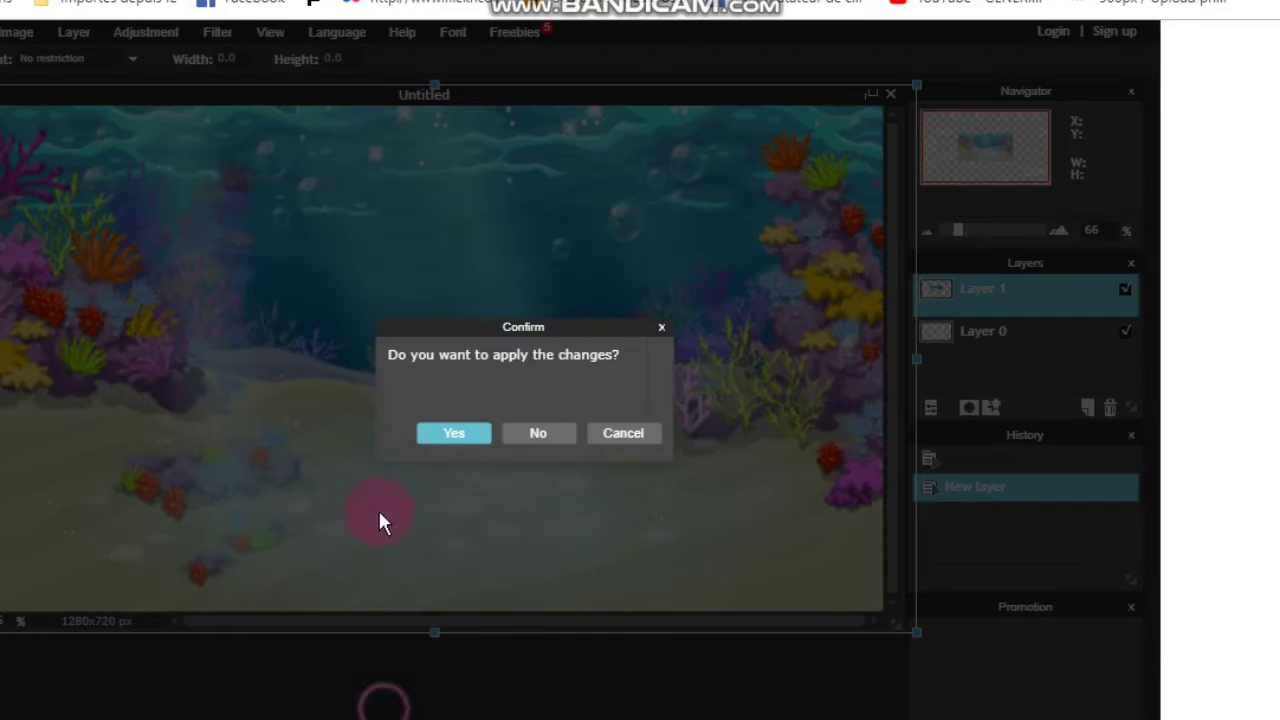
{"action": "left_click", "coordinate": [452, 434]}
Step: Apply a Gaussian blur to the underwater background layer
{"action": "left_click", "coordinate": [72, 33]}
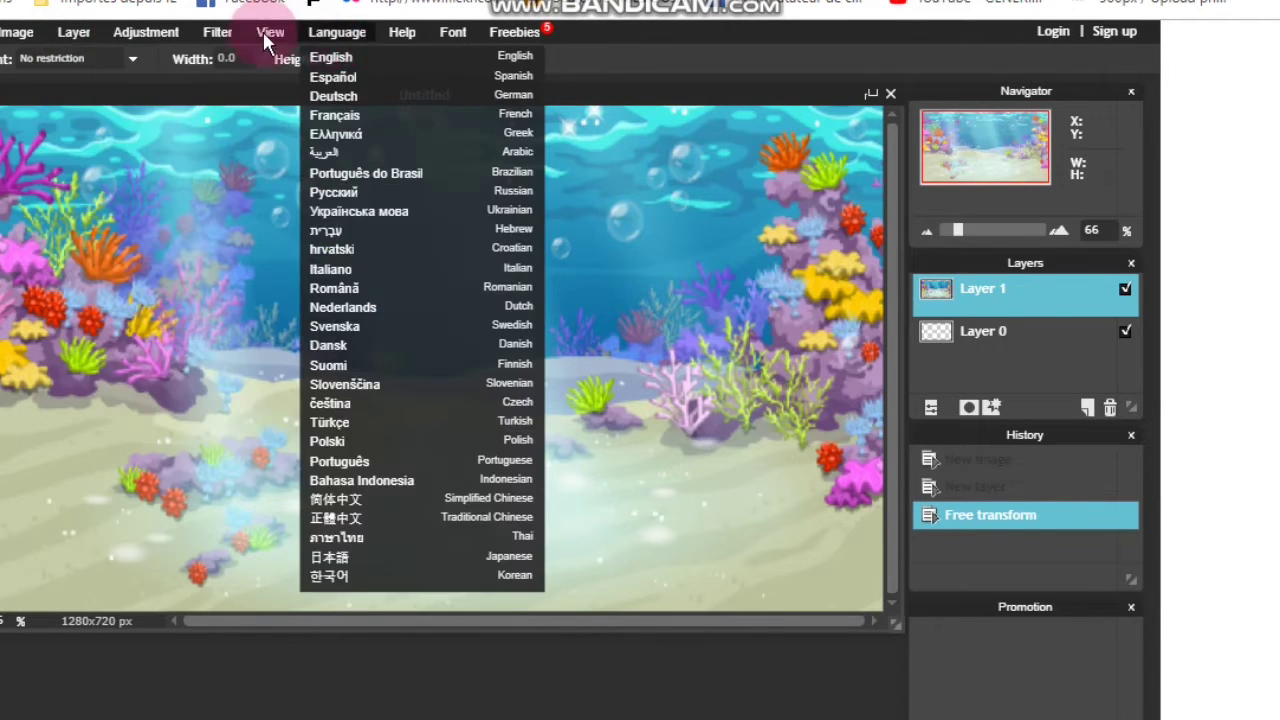
{"action": "mouse_move", "coordinate": [214, 36]}
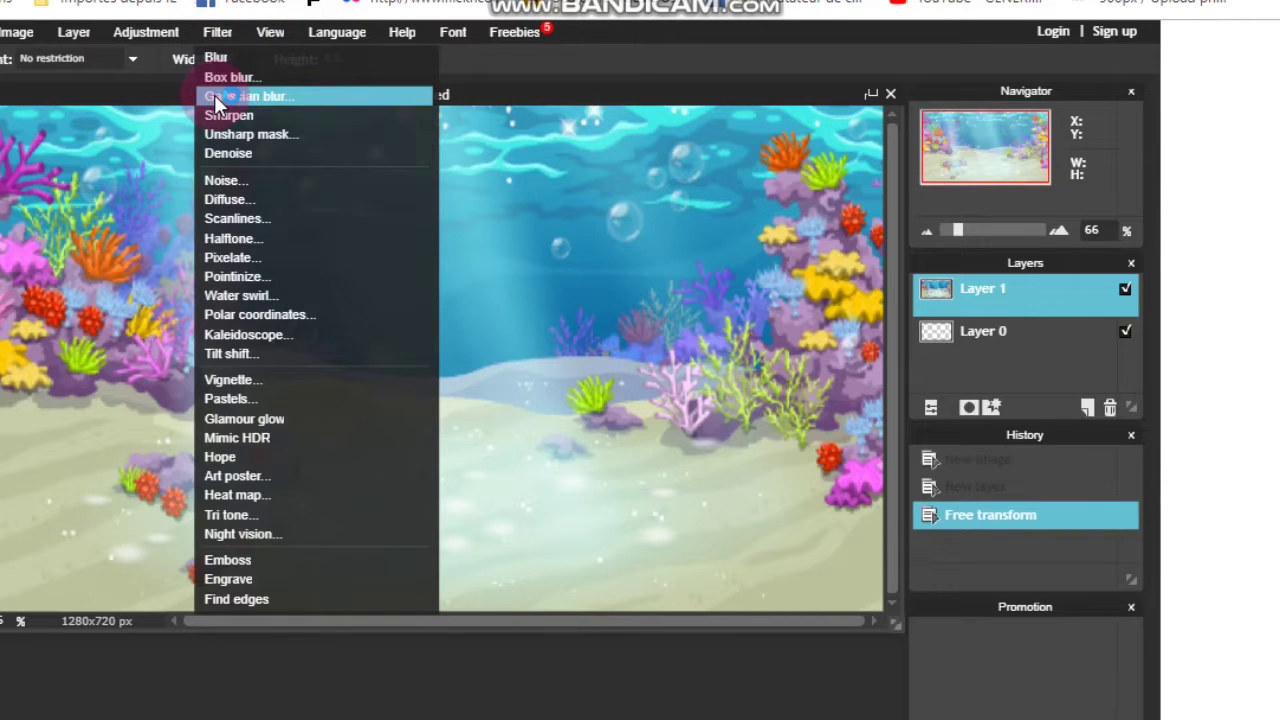
{"action": "left_click", "coordinate": [214, 94]}
{"action": "left_click_drag", "start_coordinate": [464, 321], "coordinate": [434, 321]}
{"action": "left_click", "coordinate": [605, 378]}
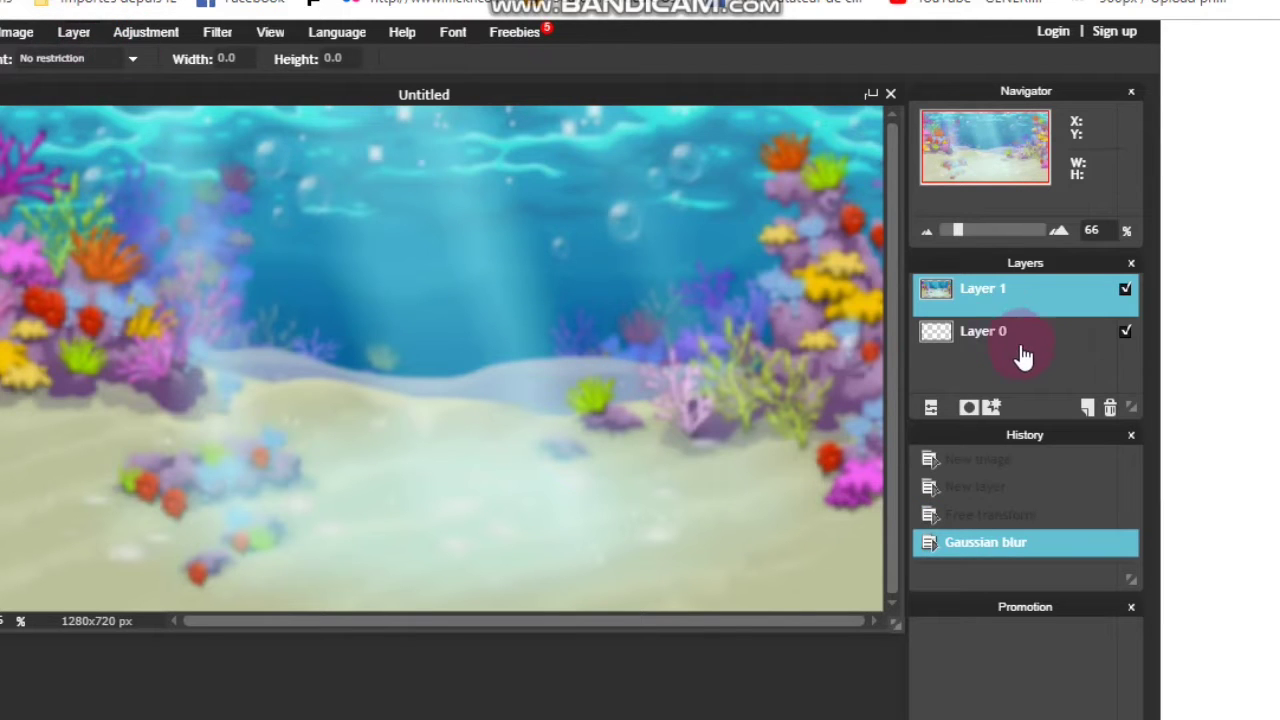
Step: Move the empty Layer 0 above Layer 1 and open the saved avatar capture as a new layer
{"action": "left_click_drag", "start_coordinate": [1003, 340], "coordinate": [990, 289]}
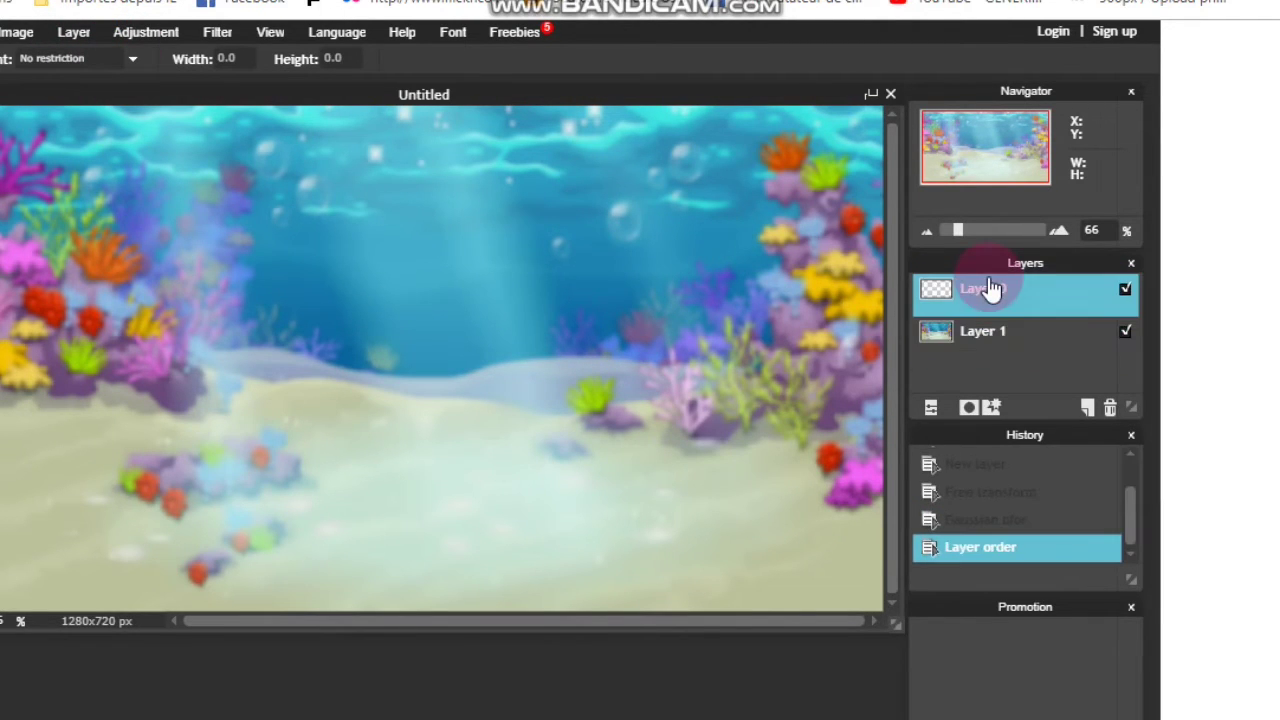
{"action": "left_click", "coordinate": [62, 38]}
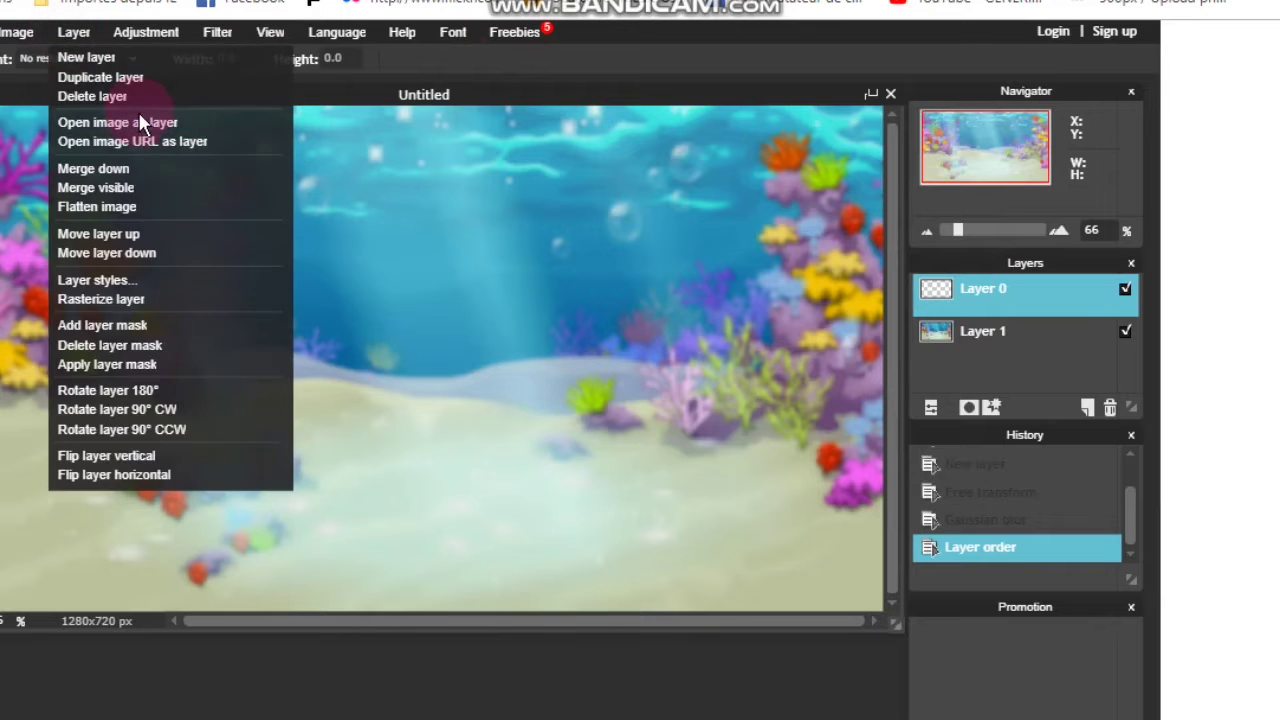
{"action": "left_click", "coordinate": [138, 124]}
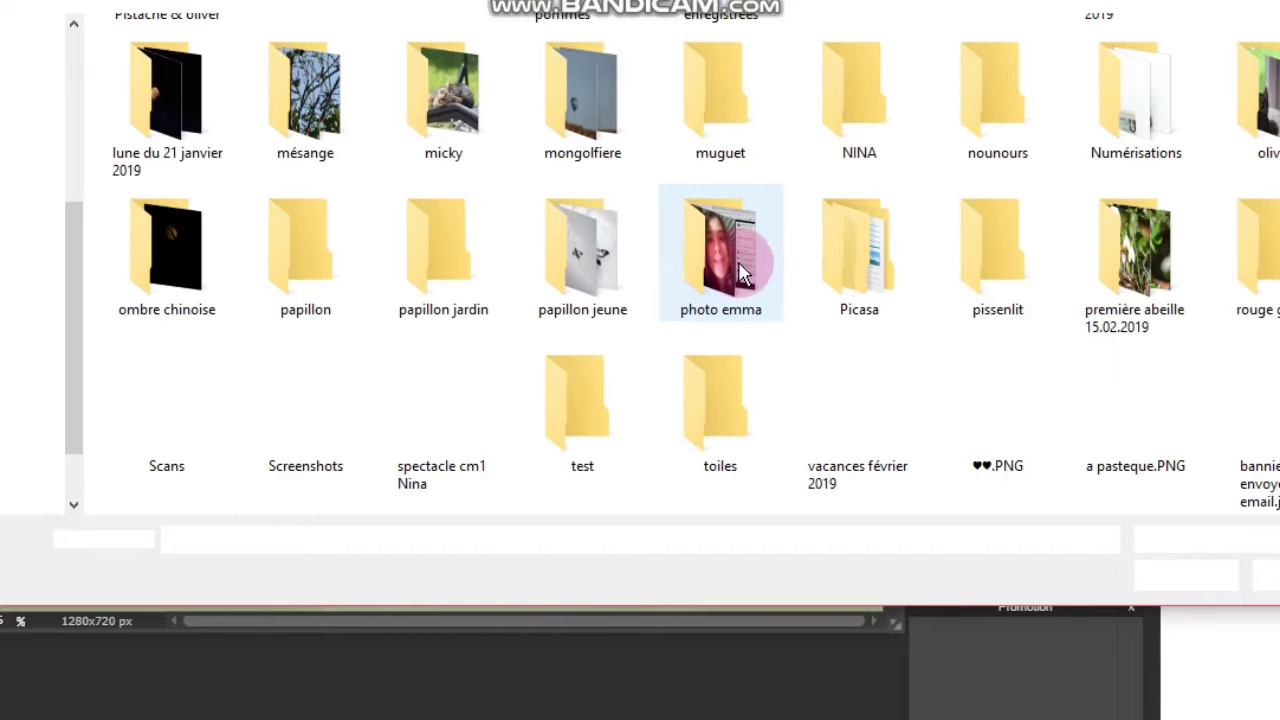
{"action": "scroll", "coordinate": [740, 275], "scroll_direction": "down", "scroll_amount": 5}
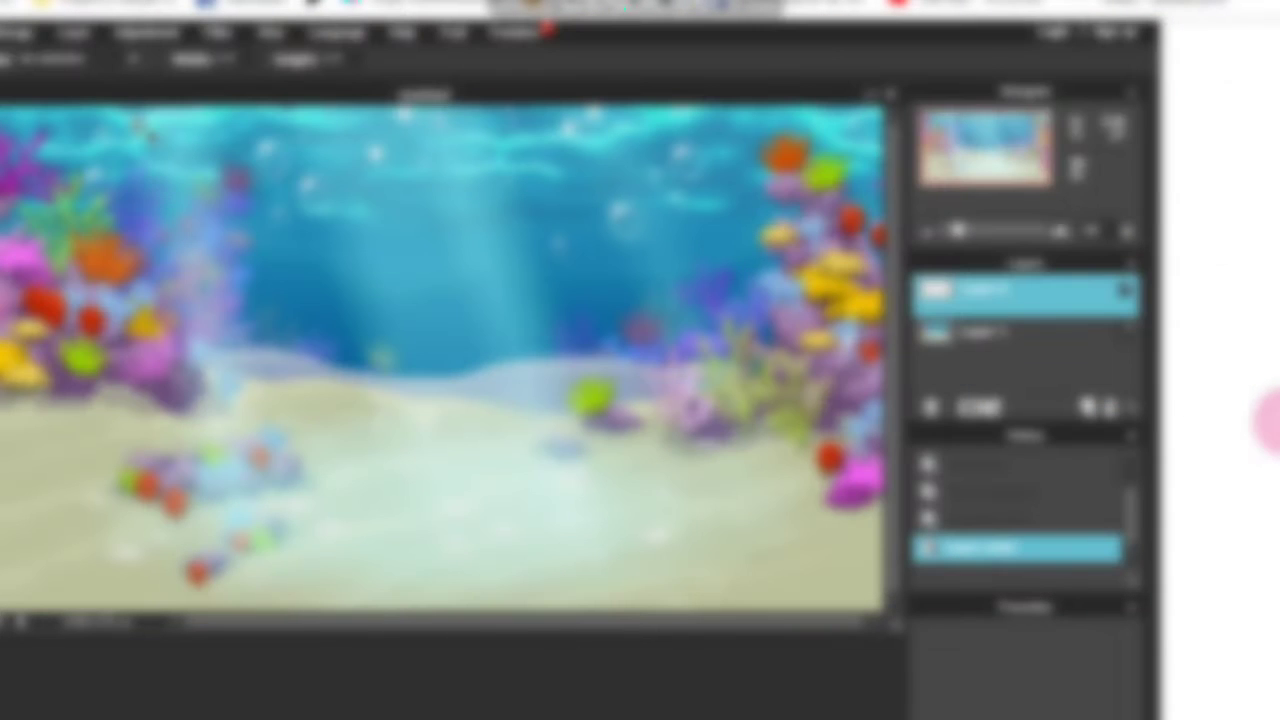
{"action": "scroll", "coordinate": [460, 345], "scroll_direction": "up", "scroll_amount": 2}
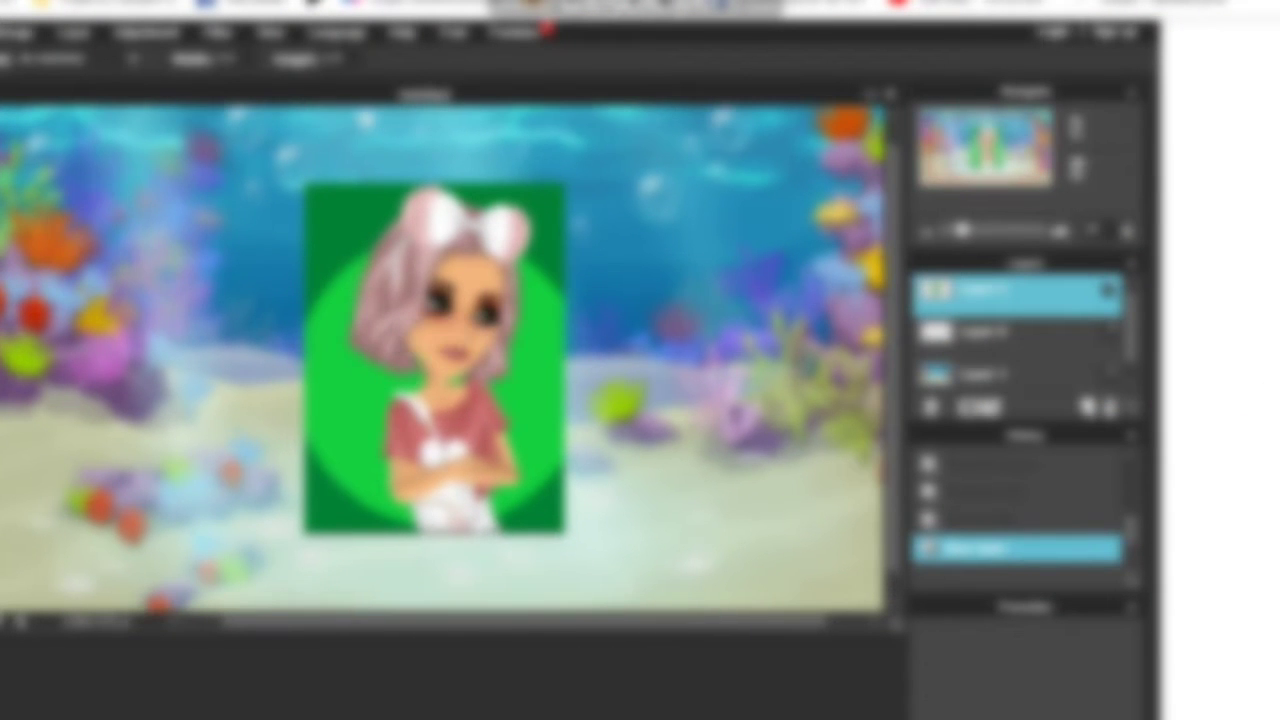
Step: Select the bright green background areas on both sides of the avatar with the Wand tool and delete them
{"action": "left_click", "coordinate": [2, 205]}
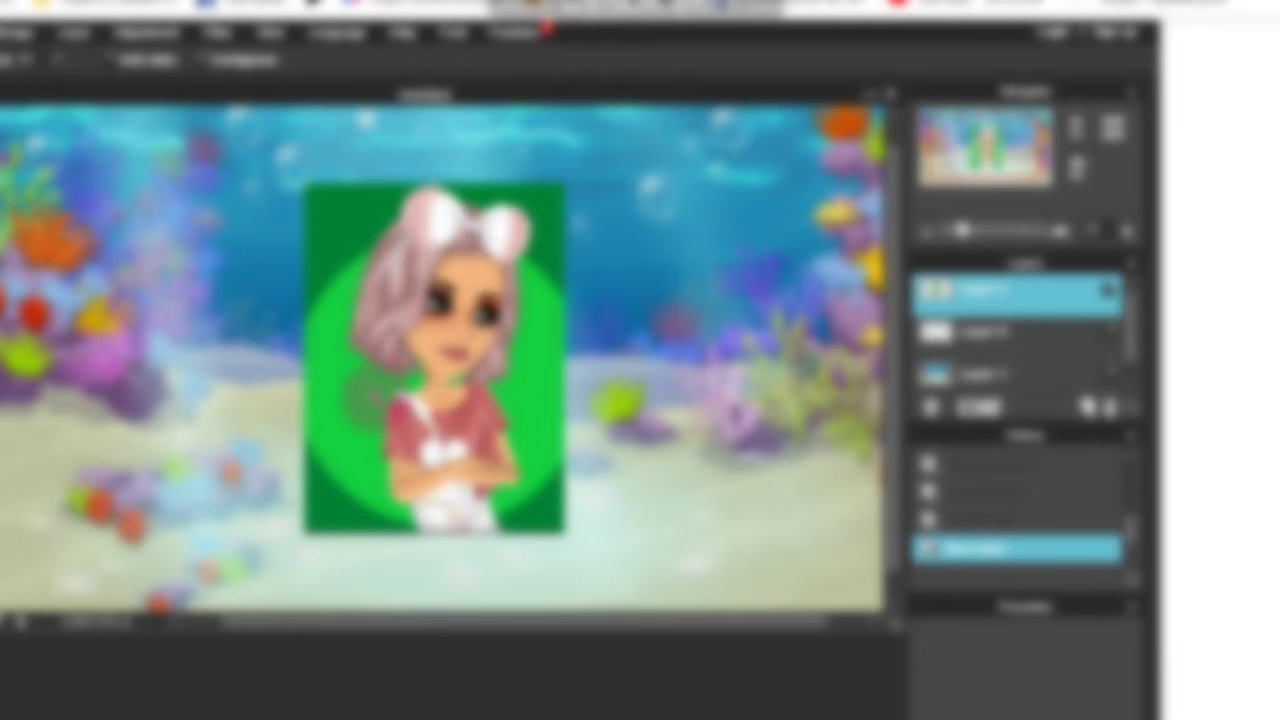
{"action": "left_click", "coordinate": [375, 397]}
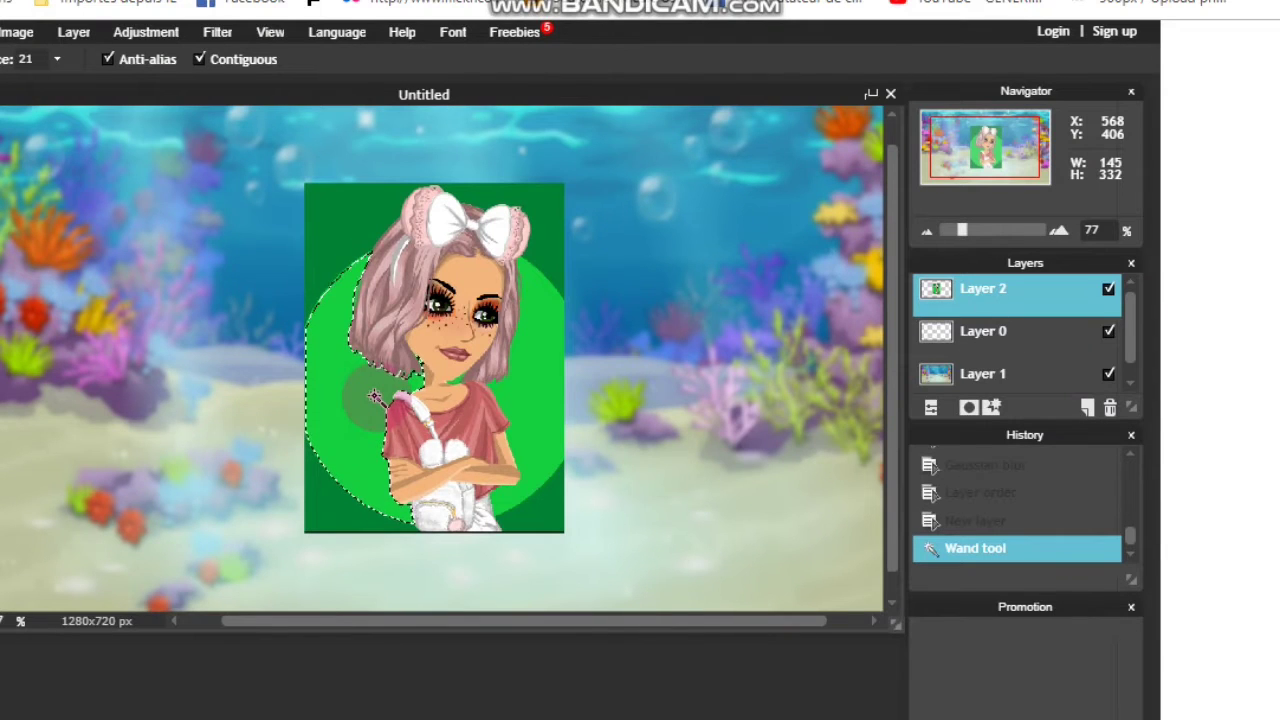
{"action": "key", "text": "Delete"}
{"action": "left_click", "coordinate": [525, 390]}
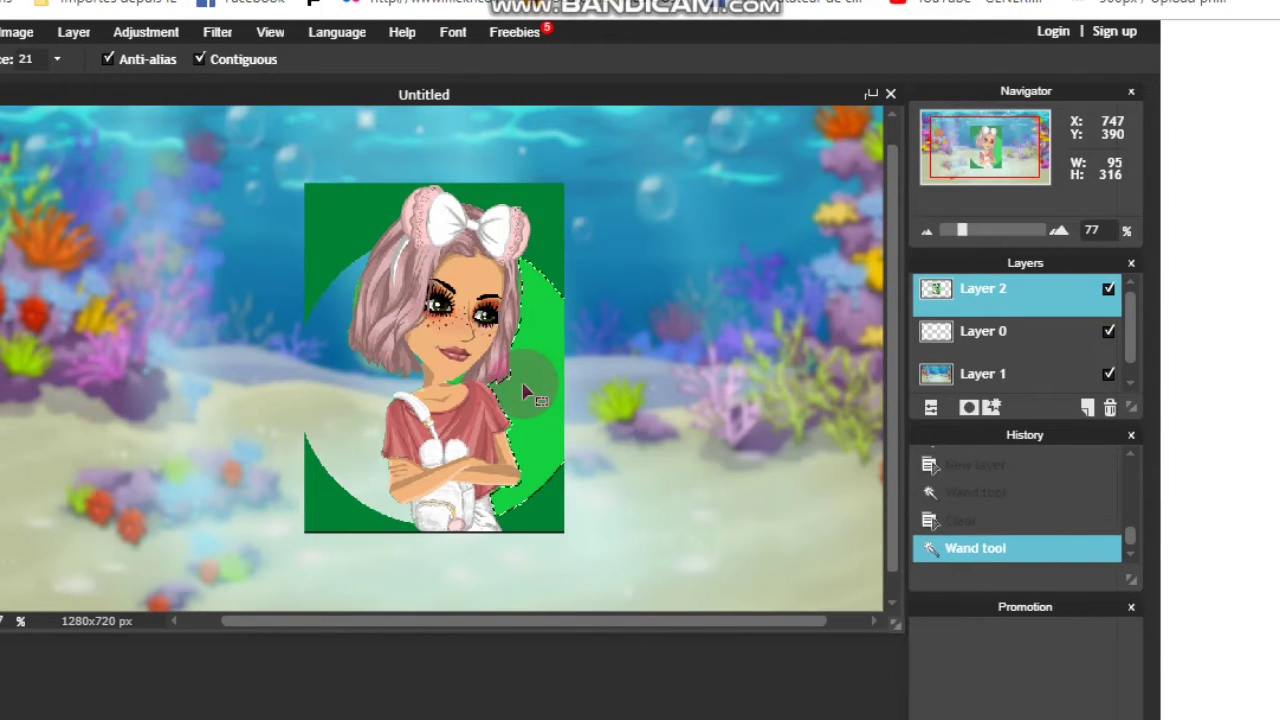
{"action": "key", "text": "Delete"}
Step: Select and delete the dark green corner areas below and above the avatar with the Wand tool
{"action": "left_click", "coordinate": [555, 515]}
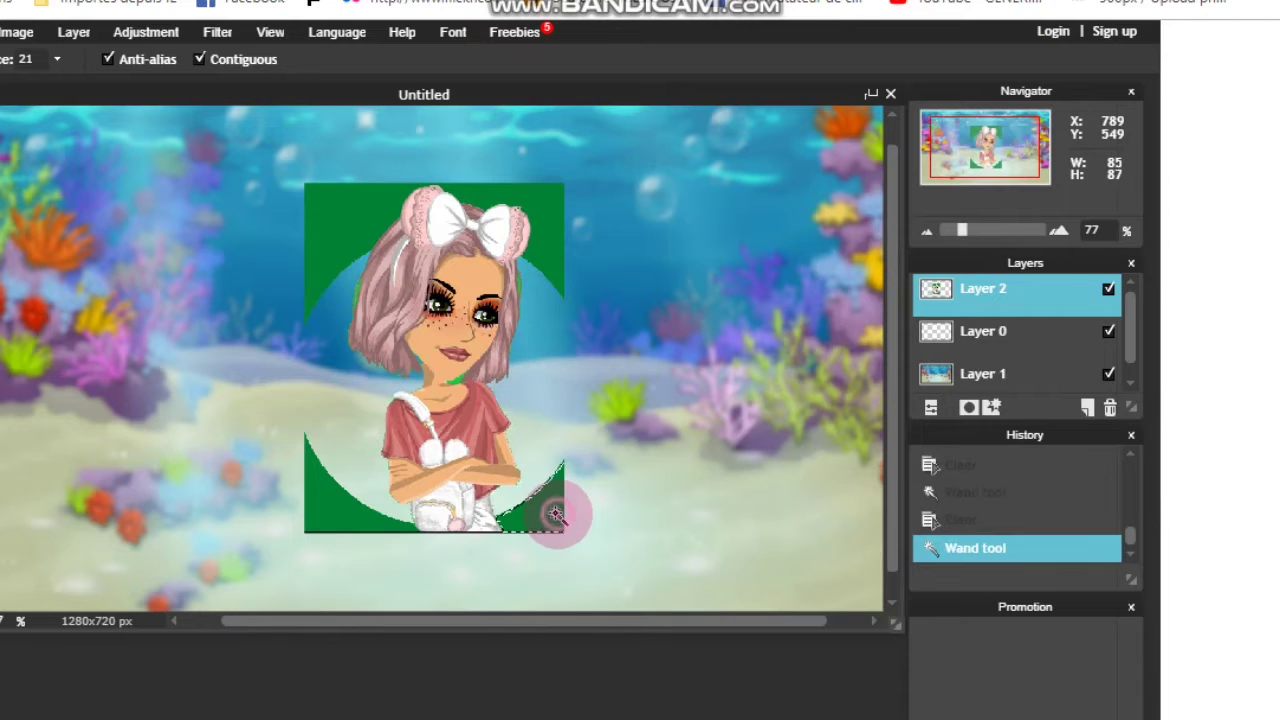
{"action": "key", "text": "Delete"}
{"action": "left_click", "coordinate": [298, 507]}
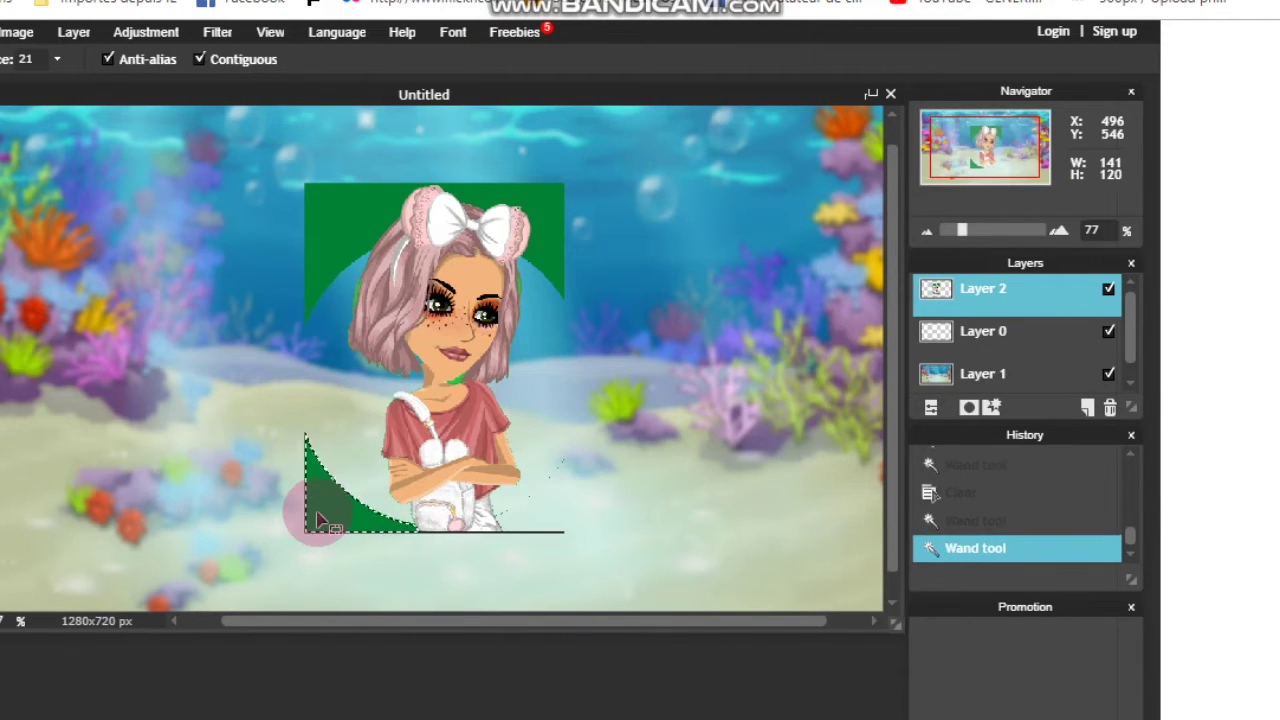
{"action": "key", "text": "Delete"}
{"action": "left_click", "coordinate": [360, 205]}
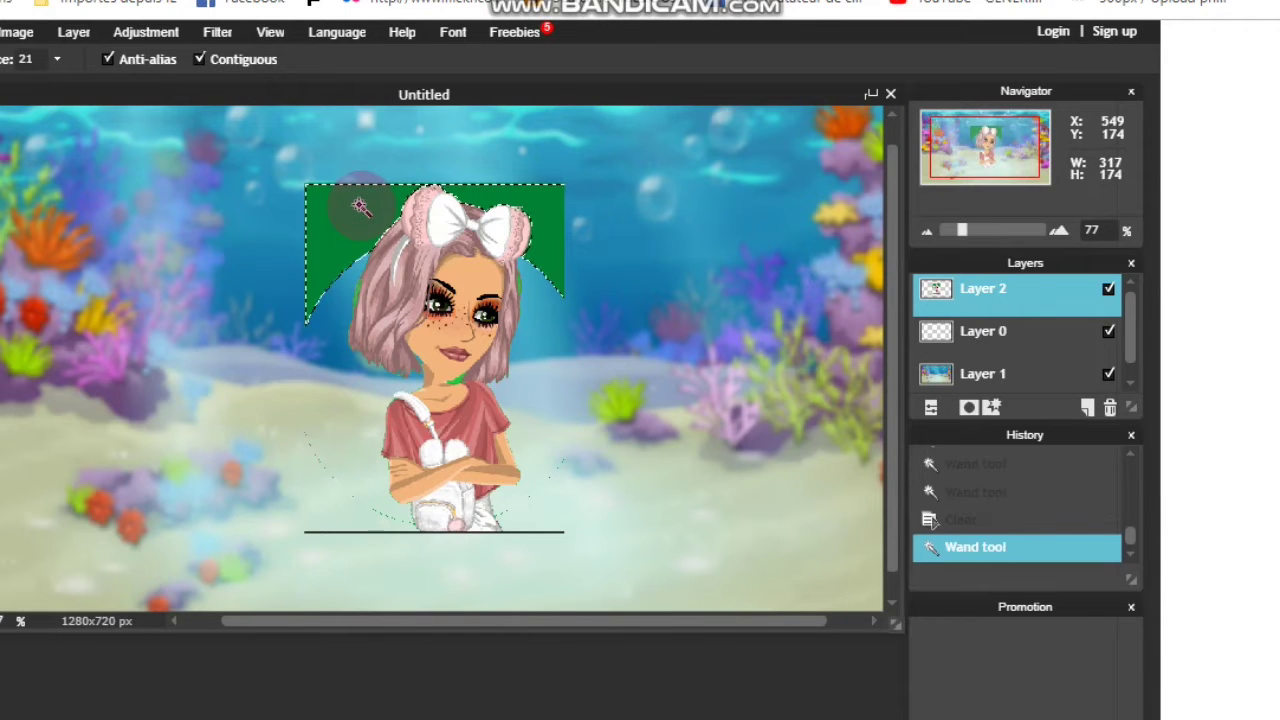
{"action": "key", "text": "Delete"}
Step: Remove the green patches between the avatar's neck and hair and along the hair's left edge with the Wand tool
{"action": "scroll", "coordinate": [470, 370], "scroll_direction": "up", "scroll_amount": 6}
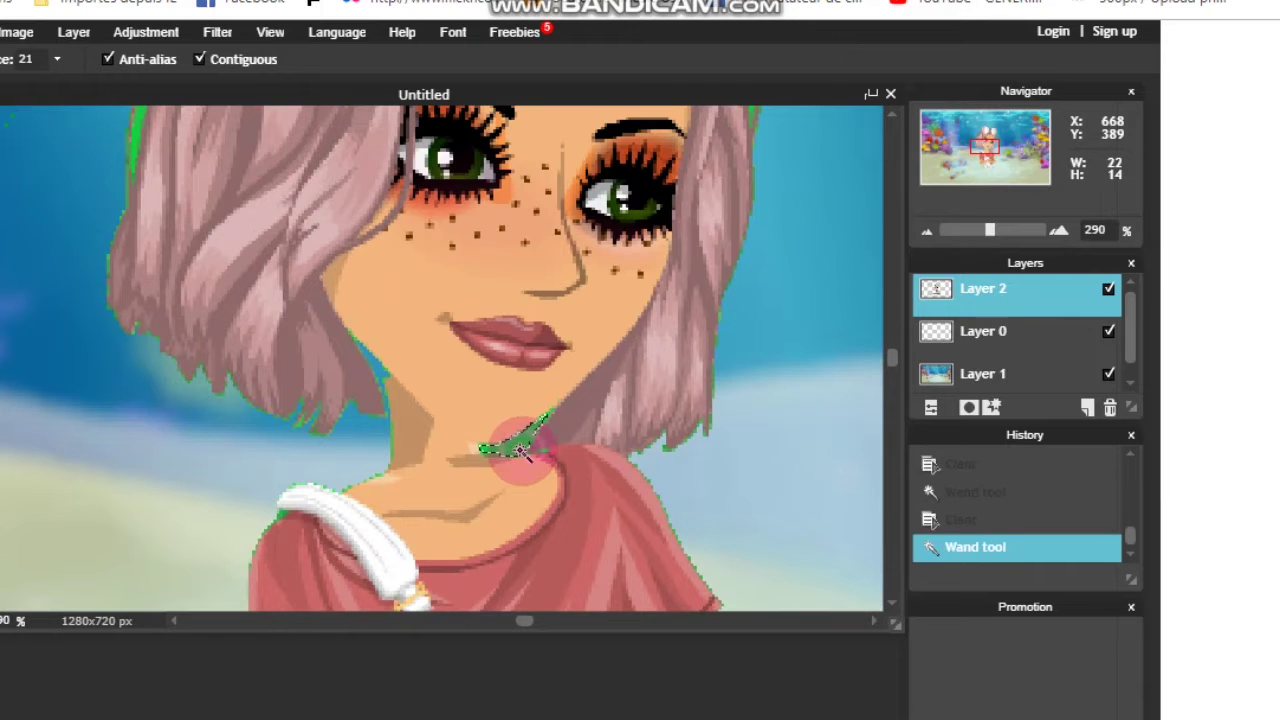
{"action": "key", "text": "Delete"}
{"action": "scroll", "coordinate": [518, 445], "scroll_direction": "down", "scroll_amount": 5}
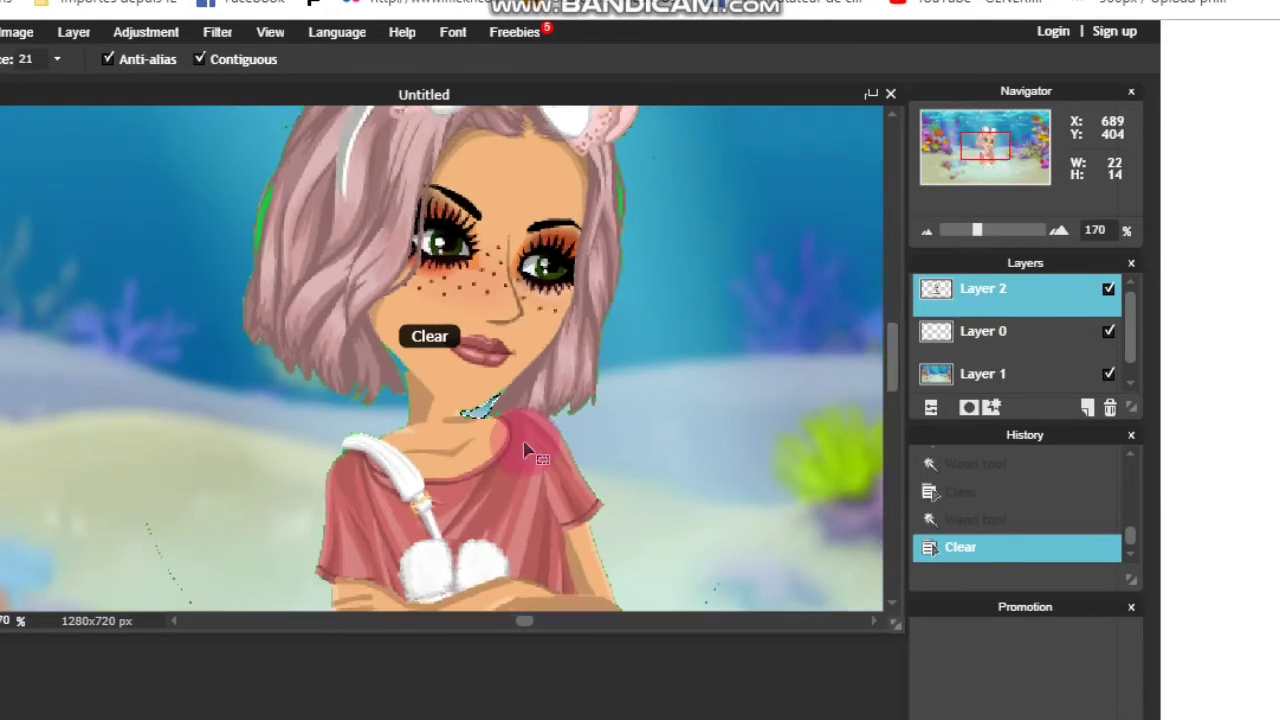
{"action": "scroll", "coordinate": [395, 287], "scroll_direction": "up", "scroll_amount": 4}
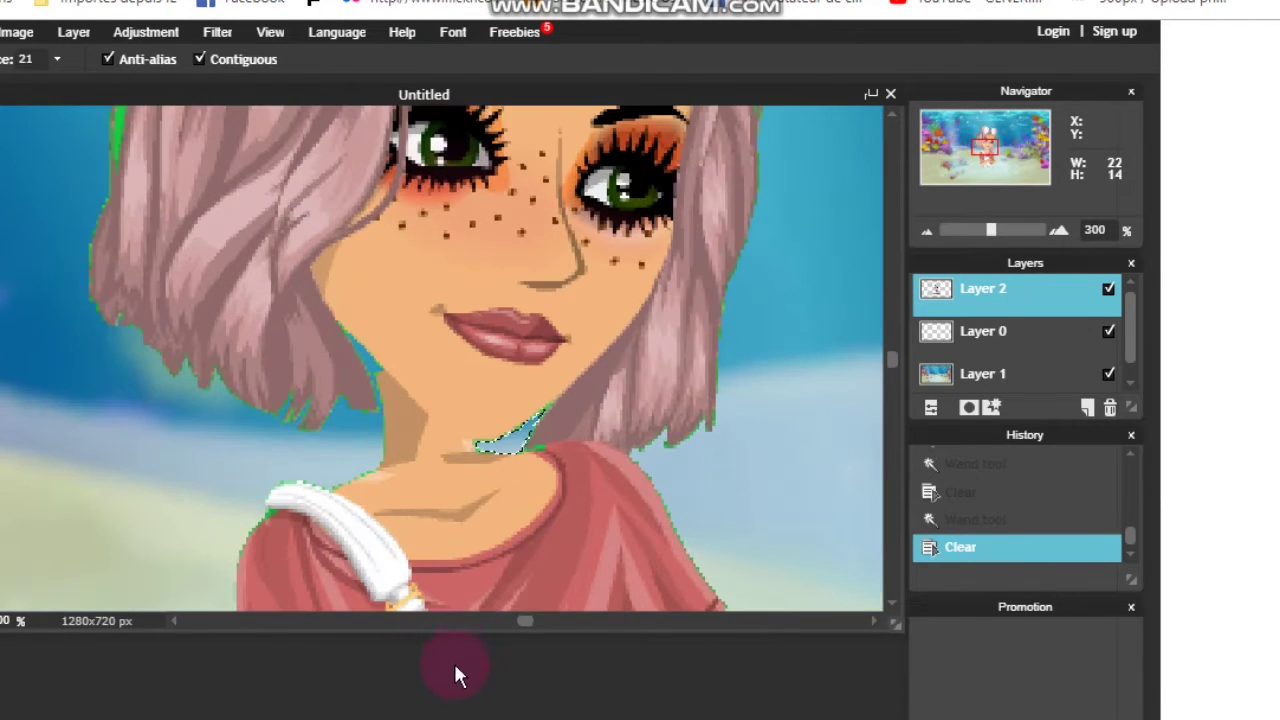
{"action": "left_click_drag", "start_coordinate": [527, 630], "coordinate": [450, 621]}
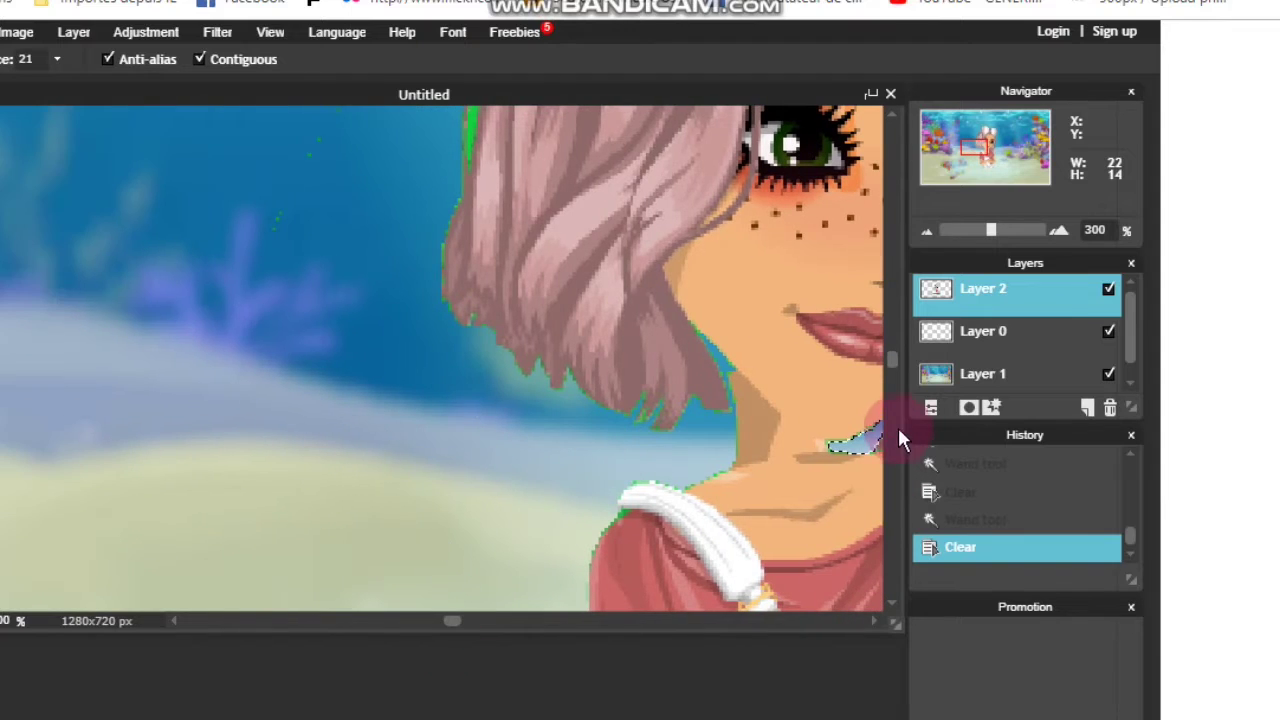
{"action": "left_click_drag", "start_coordinate": [888, 364], "coordinate": [880, 319]}
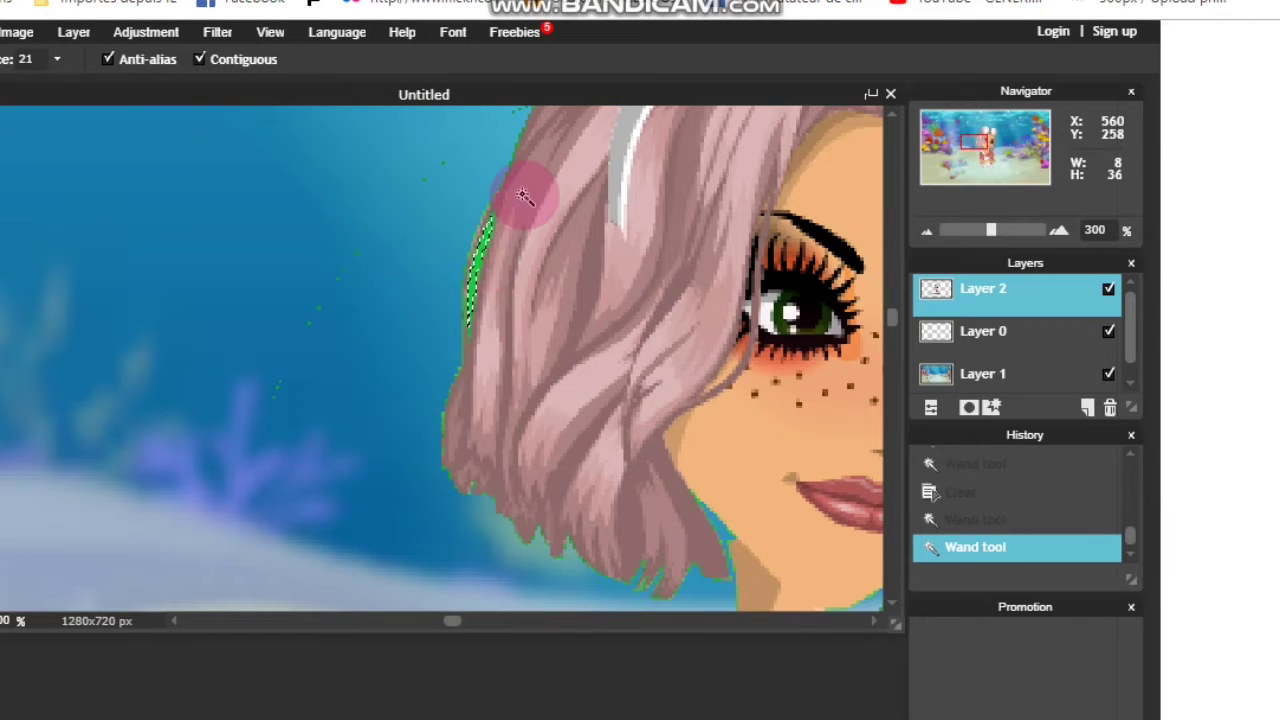
{"action": "key", "text": "Delete"}
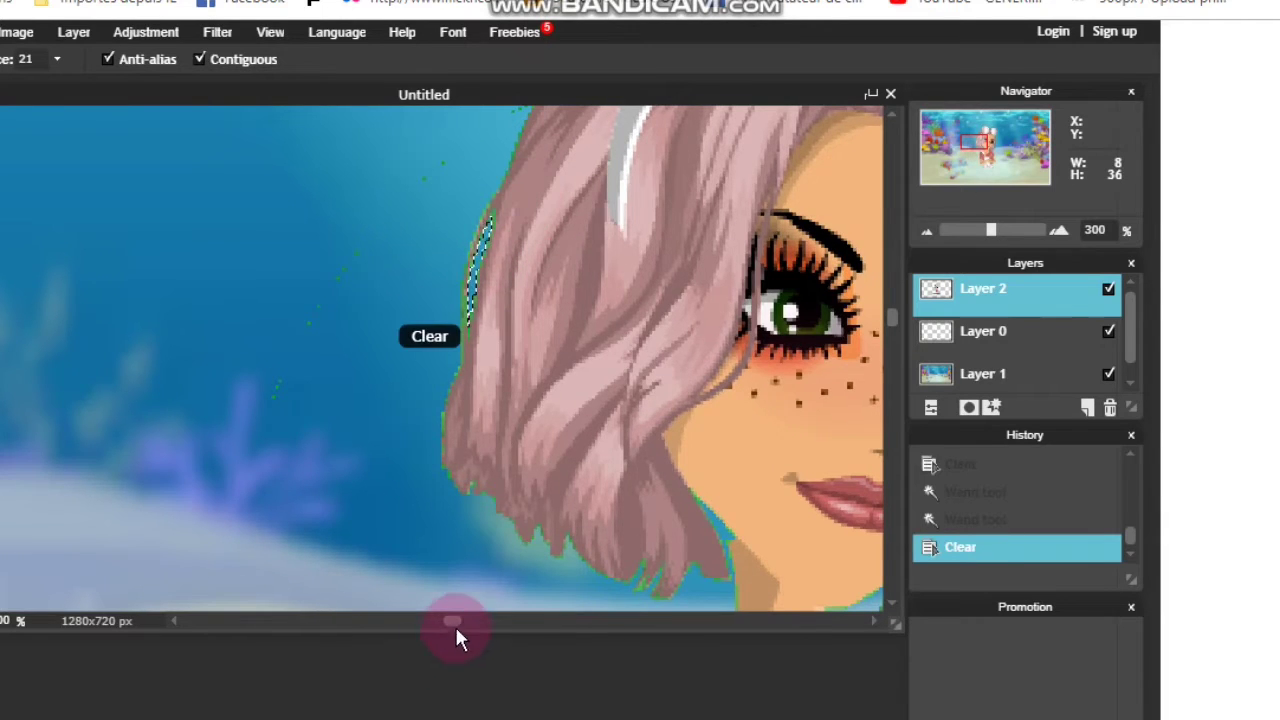
Step: Delete the green strips along the right edge of the avatar's hair with the Wand tool and run the Eraser over the remnants
{"action": "left_click_drag", "start_coordinate": [452, 620], "coordinate": [580, 626]}
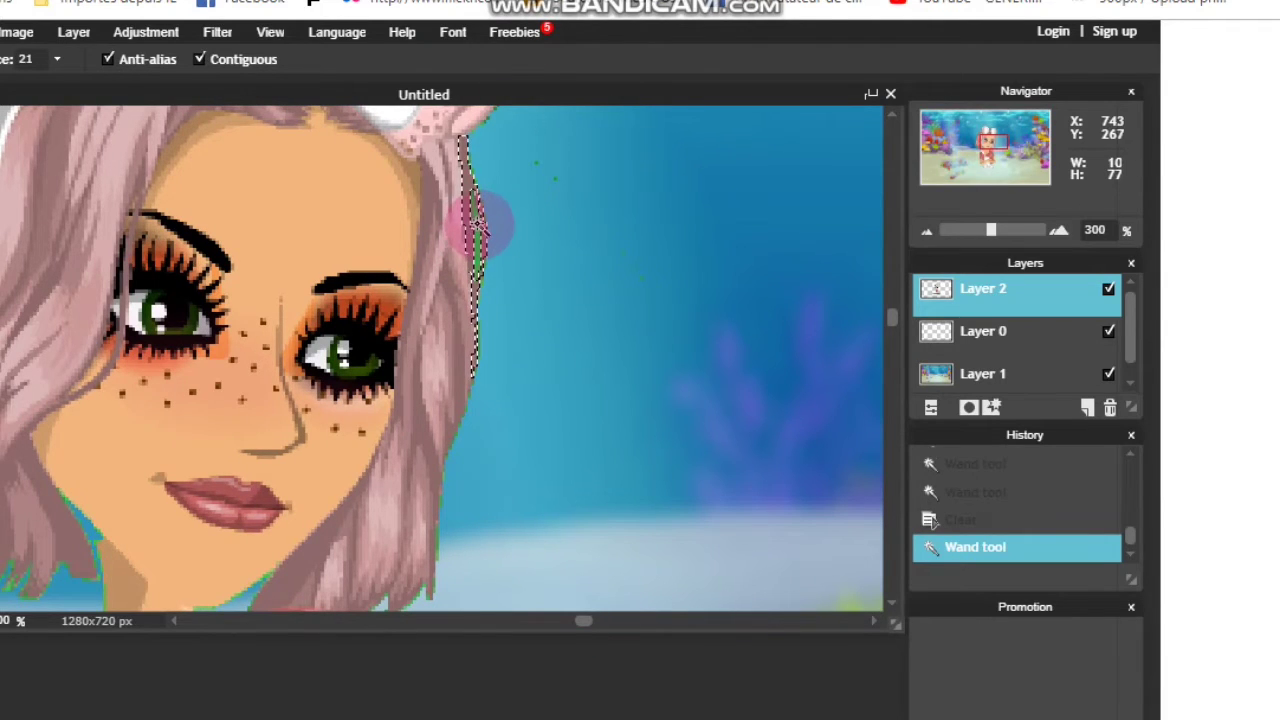
{"action": "key", "text": "Delete"}
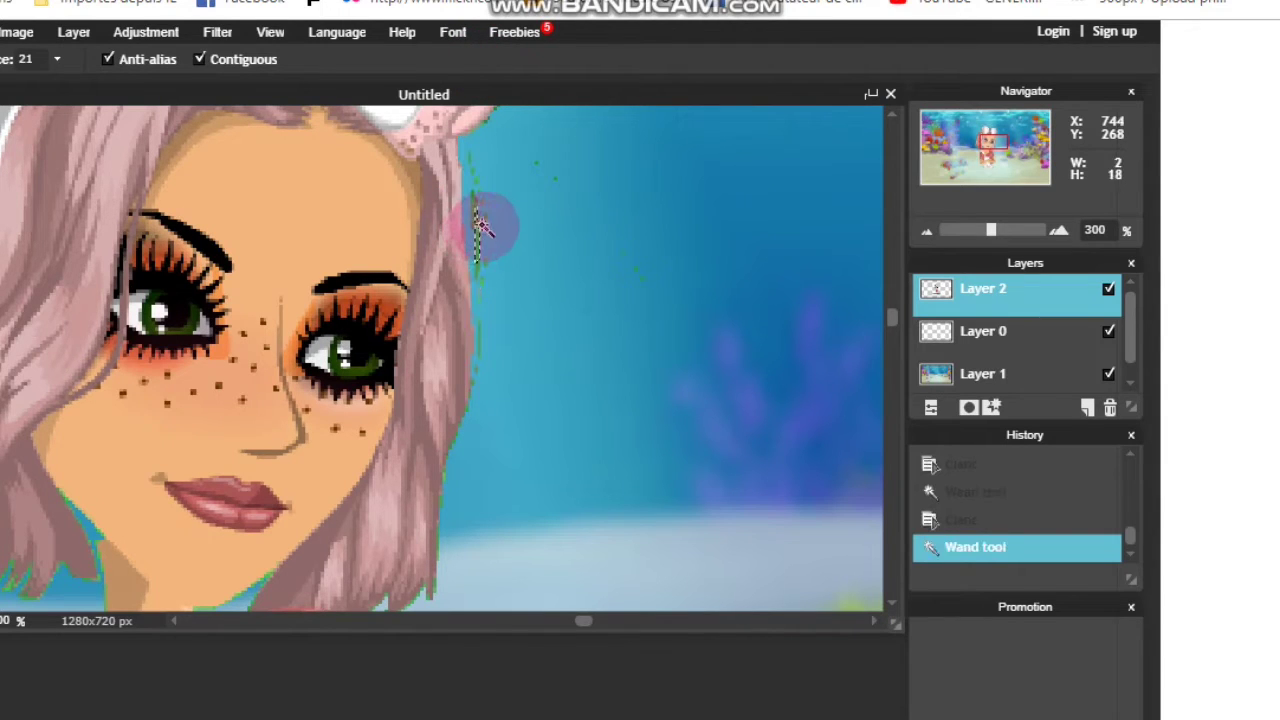
{"action": "key", "text": "Delete"}
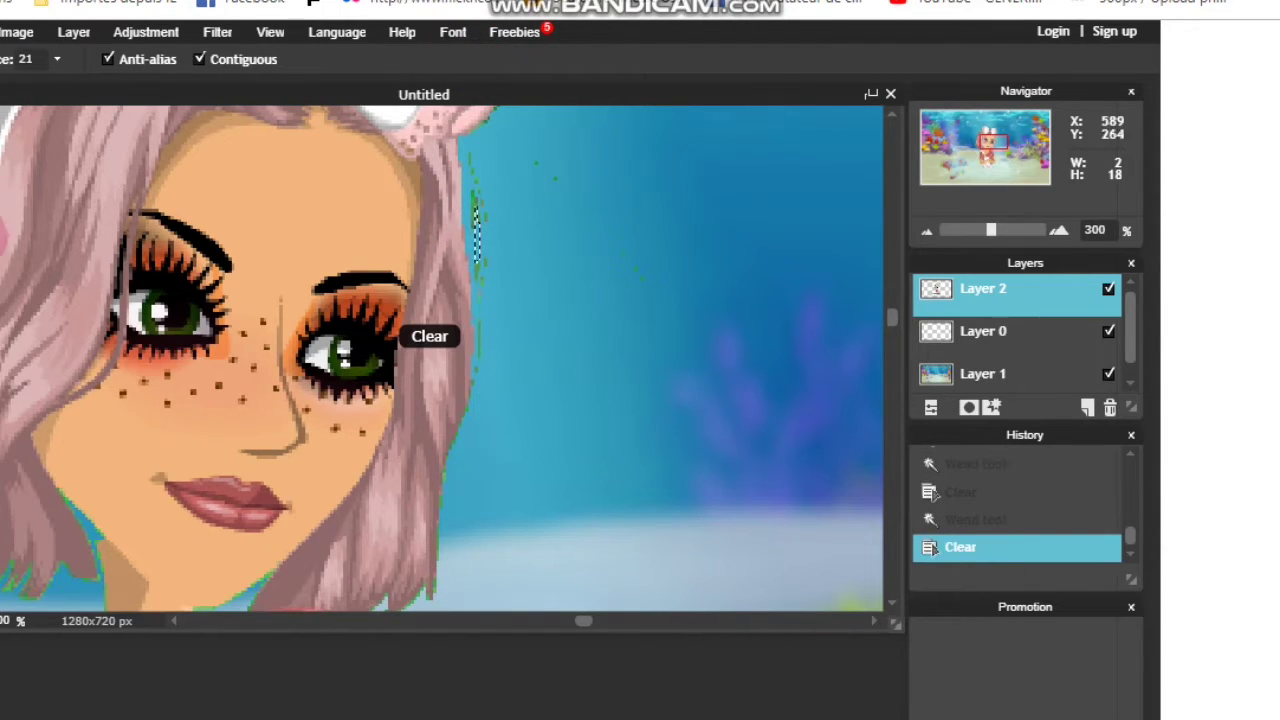
{"action": "key", "text": "e"}
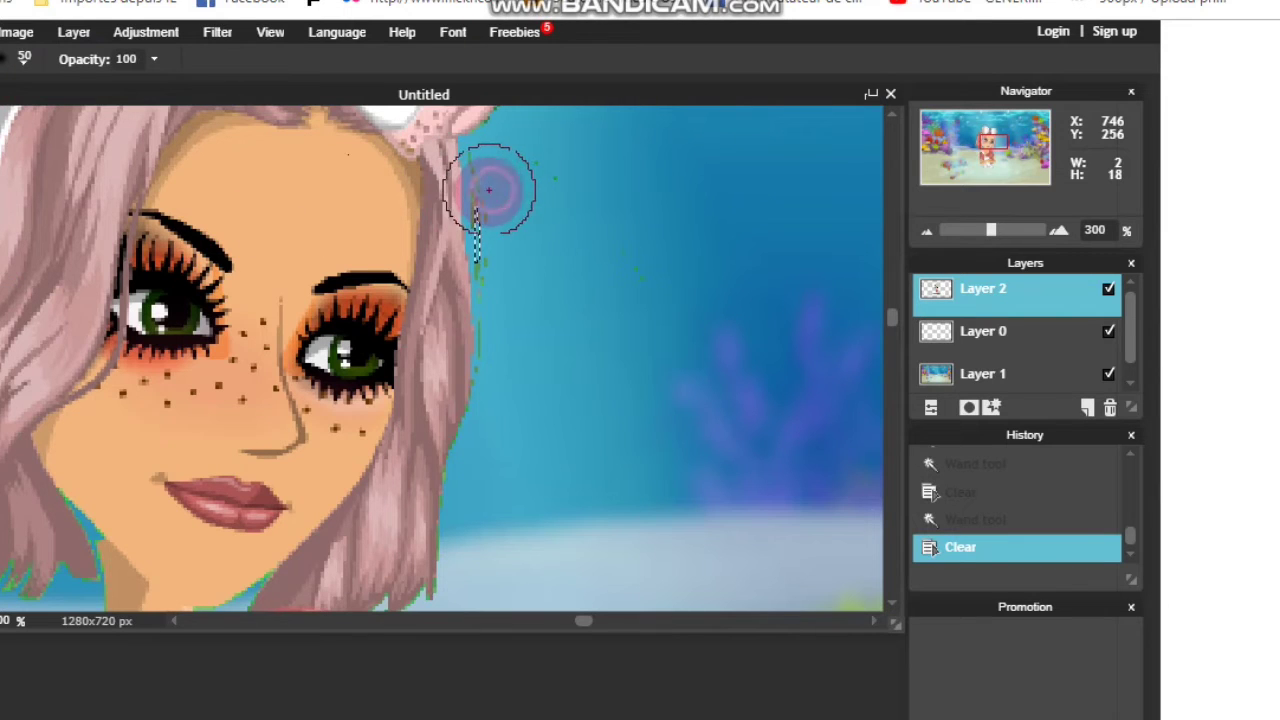
{"action": "left_click_drag", "start_coordinate": [474, 210], "coordinate": [475, 196]}
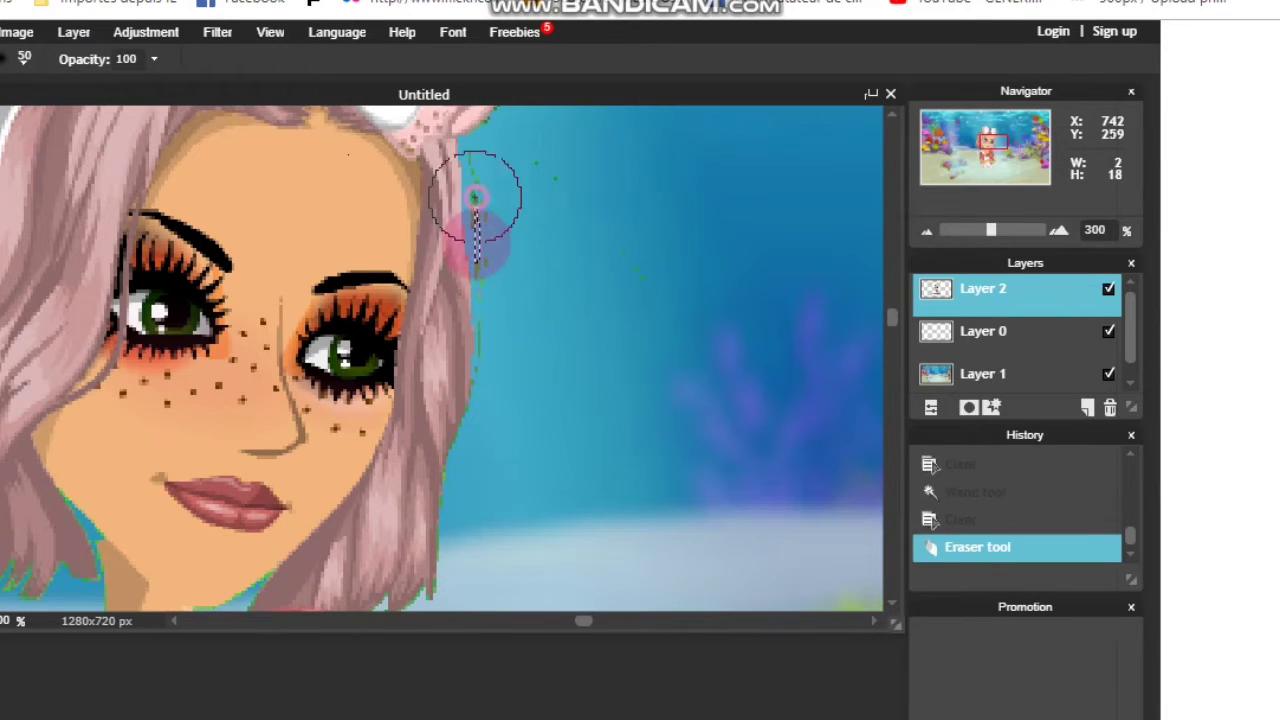
Step: Reorder the layers so that Layer 2 is on top, followed by Layer 1 and Layer 0
{"action": "left_click", "coordinate": [1000, 333]}
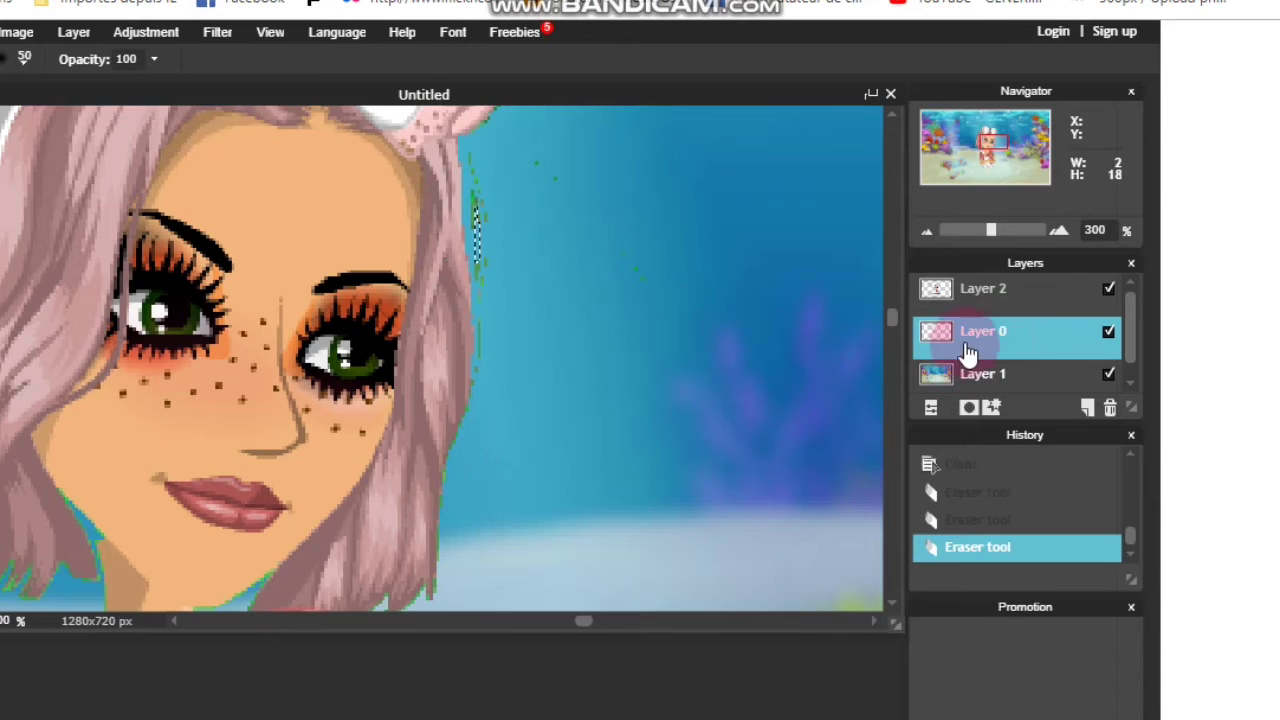
{"action": "left_click_drag", "start_coordinate": [963, 295], "coordinate": [968, 328]}
{"action": "left_click_drag", "start_coordinate": [972, 372], "coordinate": [980, 294]}
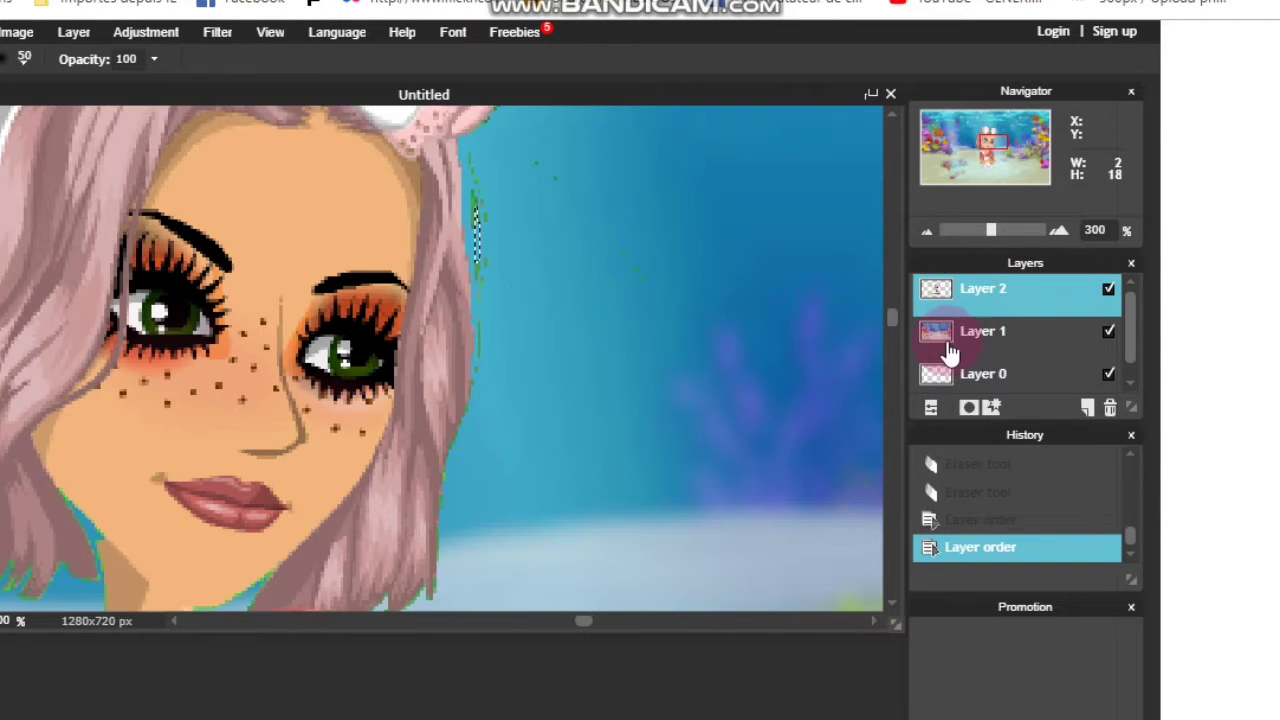
Step: Try to erase the leftover green pixels around both sides of the avatar's hair with the Eraser
{"action": "left_click_drag", "start_coordinate": [500, 214], "coordinate": [509, 234]}
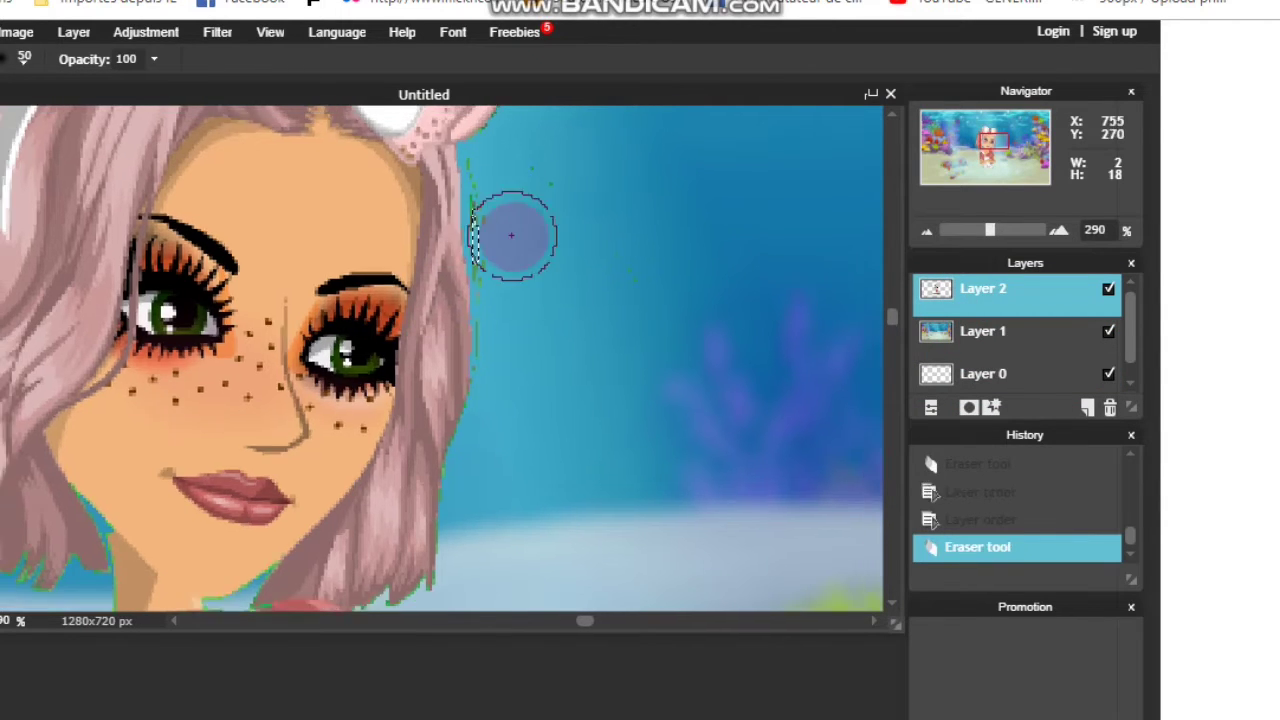
{"action": "scroll", "coordinate": [509, 286], "scroll_direction": "down", "scroll_amount": 4}
{"action": "scroll", "coordinate": [484, 299], "scroll_direction": "down", "scroll_amount": 1}
{"action": "left_click_drag", "start_coordinate": [581, 305], "coordinate": [414, 317]}
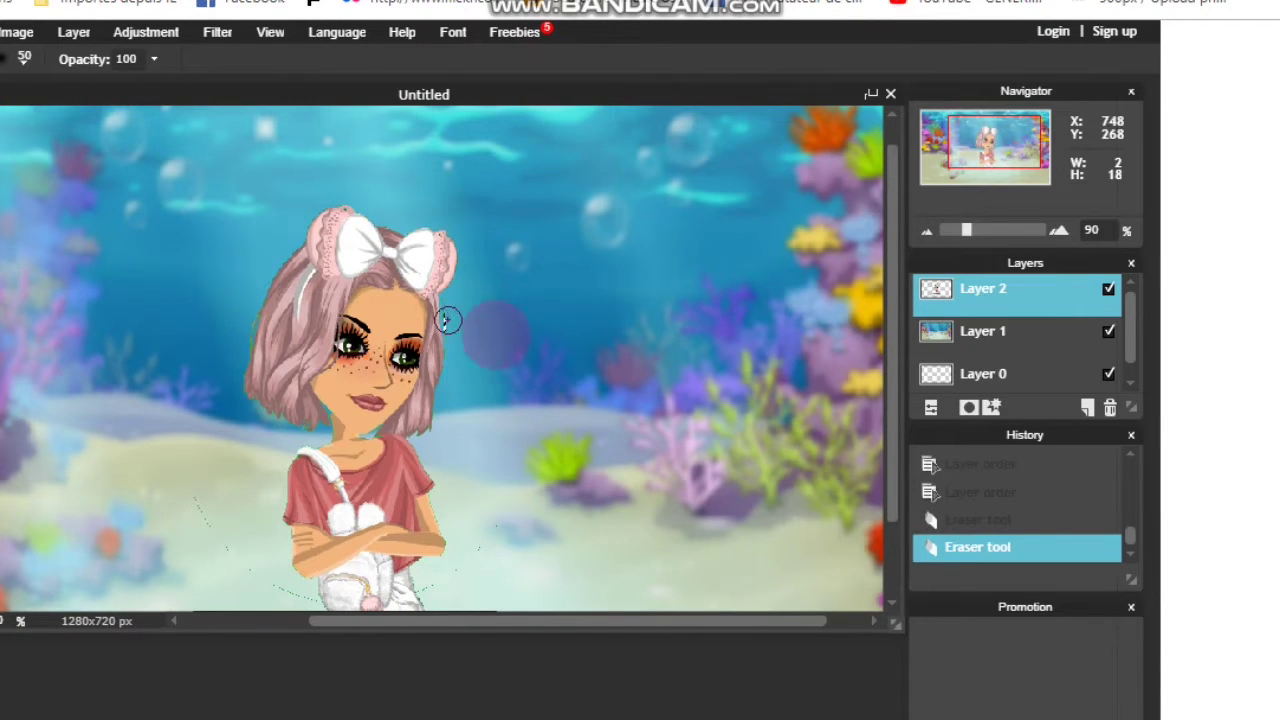
{"action": "scroll", "coordinate": [470, 335], "scroll_direction": "up", "scroll_amount": 3}
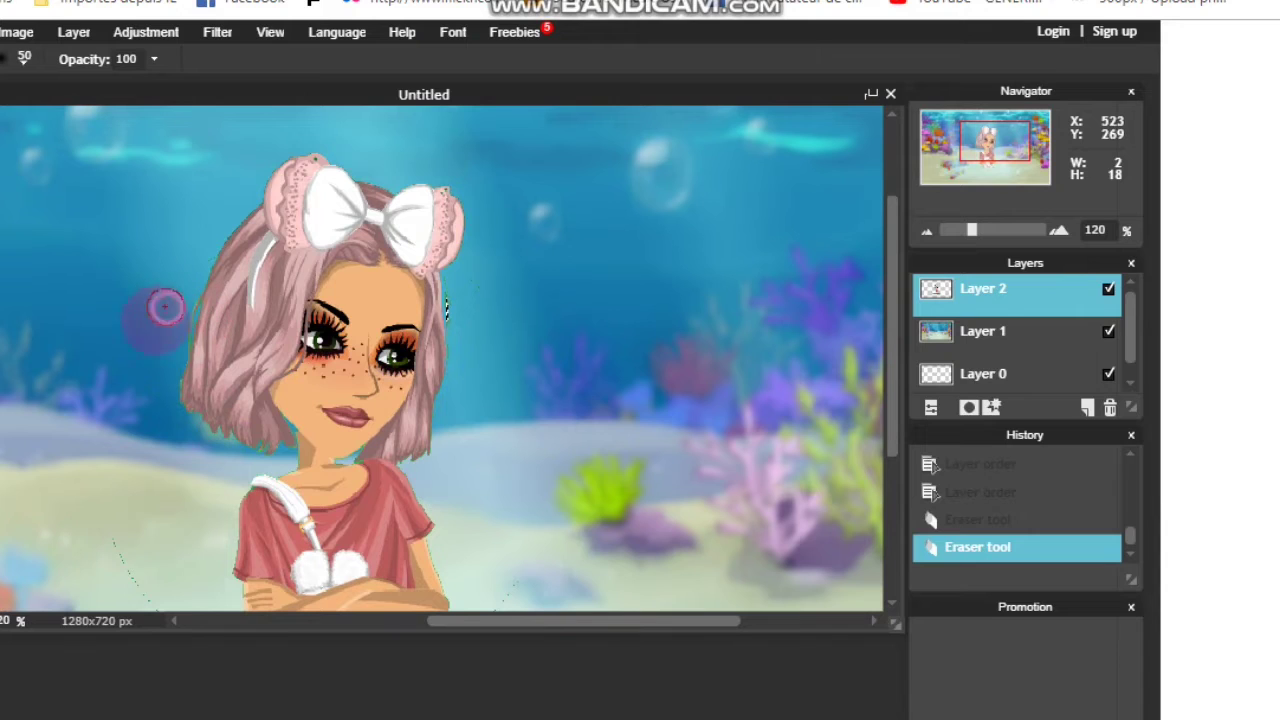
{"action": "left_click_drag", "start_coordinate": [114, 370], "coordinate": [207, 335]}
Step: Move the avatar to the left side of the canvas with Free transform and apply the change
{"action": "scroll", "coordinate": [207, 330], "scroll_direction": "down", "scroll_amount": 5}
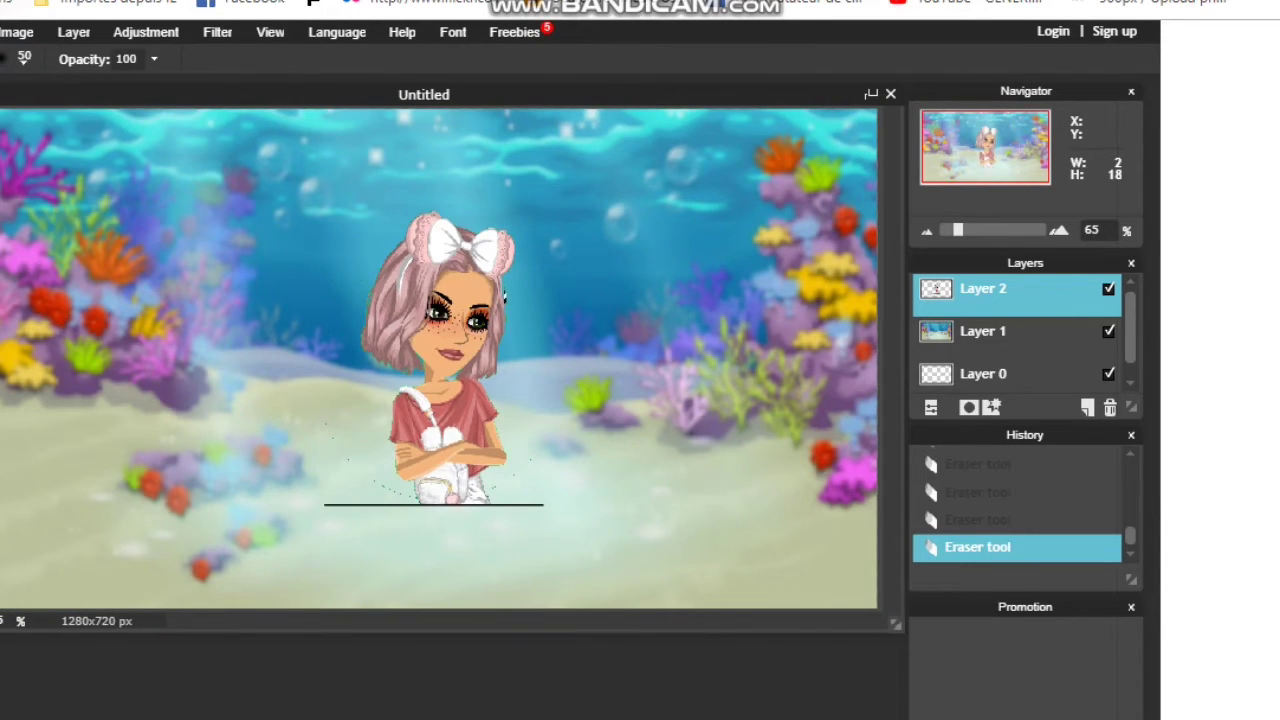
{"action": "left_click", "coordinate": [3, 32]}
{"action": "left_click", "coordinate": [26, 190]}
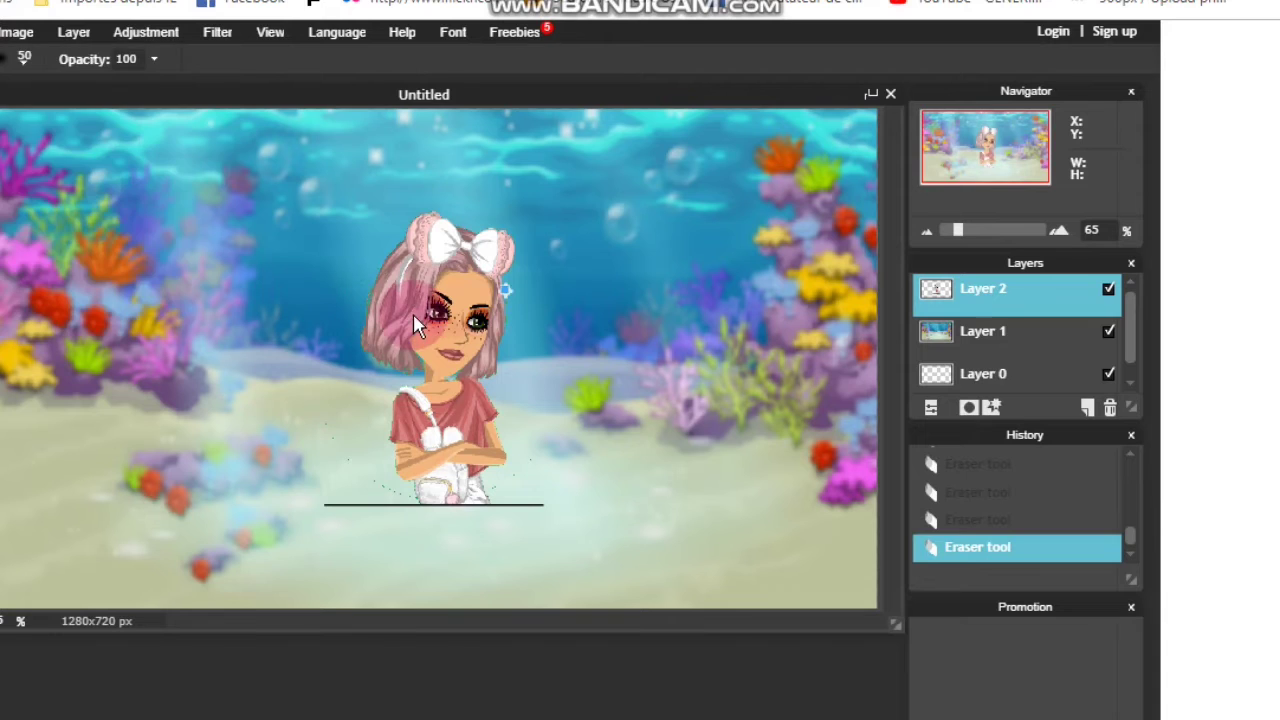
{"action": "left_click", "coordinate": [412, 314]}
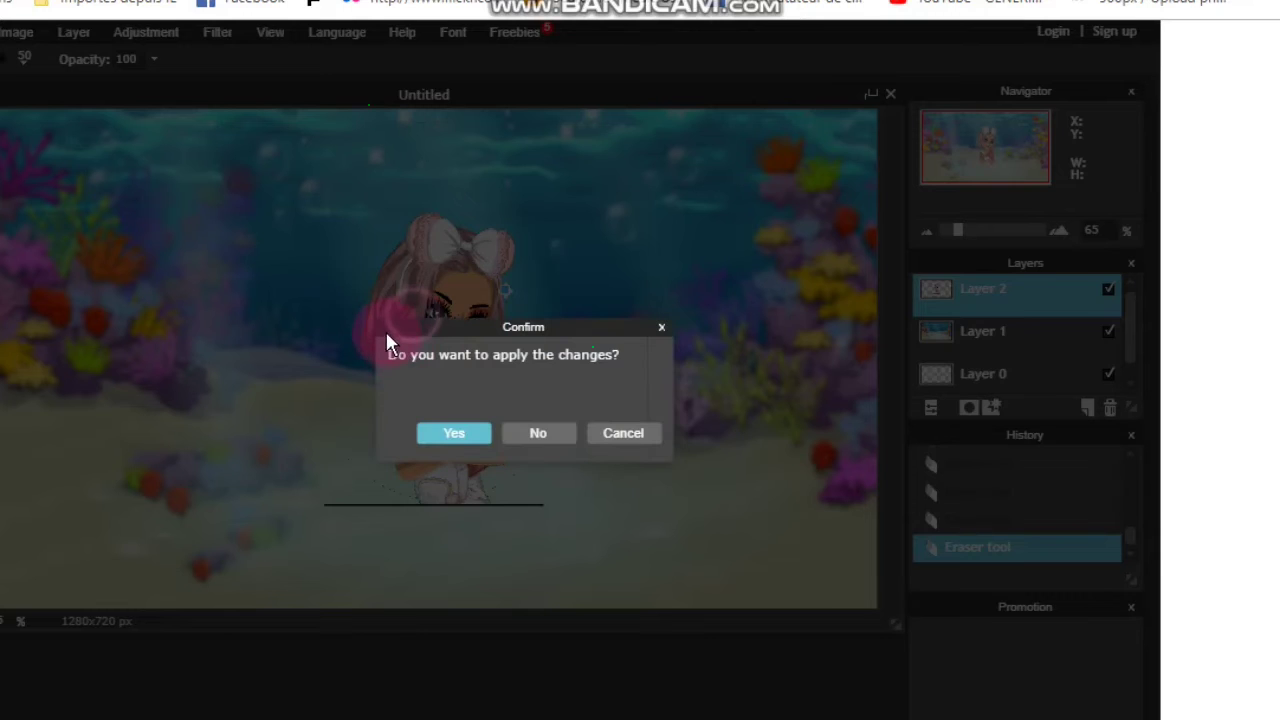
{"action": "left_click", "coordinate": [460, 432]}
Step: Enlarge the avatar to about twice its size with Free transform, place it against the canvas's left edge with its lower body cropped, and apply
{"action": "left_click", "coordinate": [2, 32]}
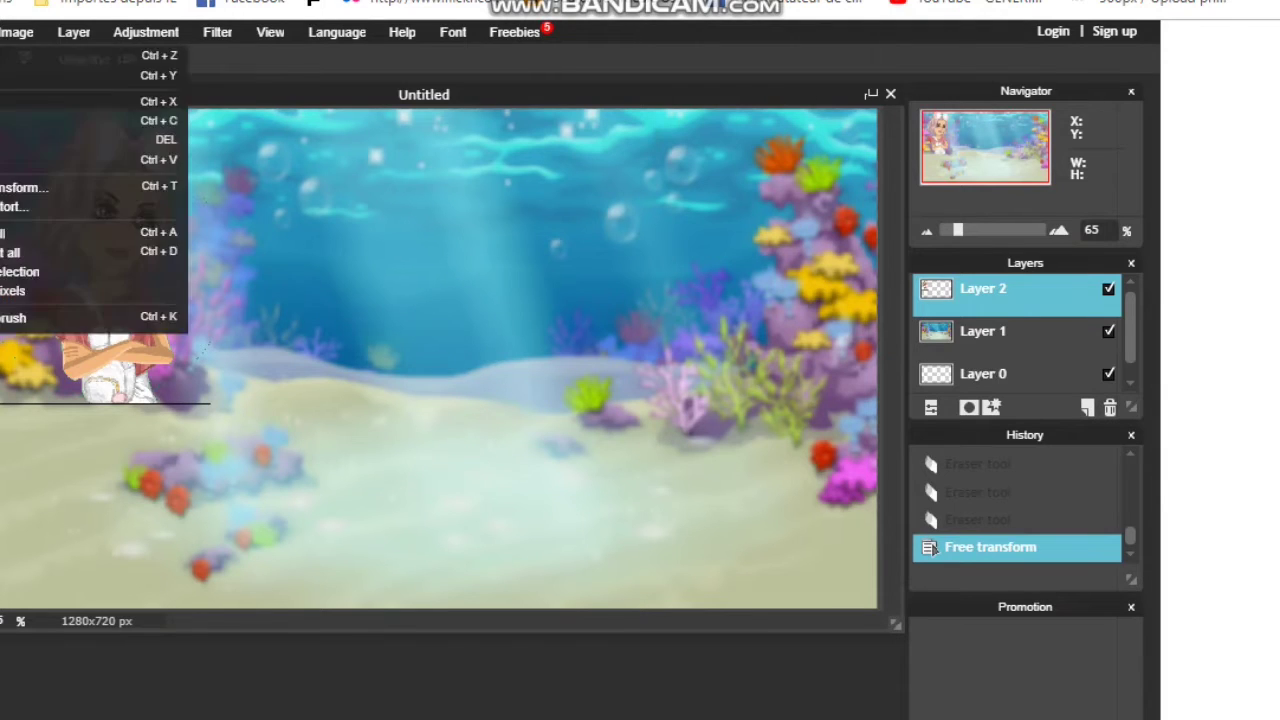
{"action": "left_click", "coordinate": [4, 188]}
{"action": "left_click_drag", "start_coordinate": [80, 232], "coordinate": [144, 370]}
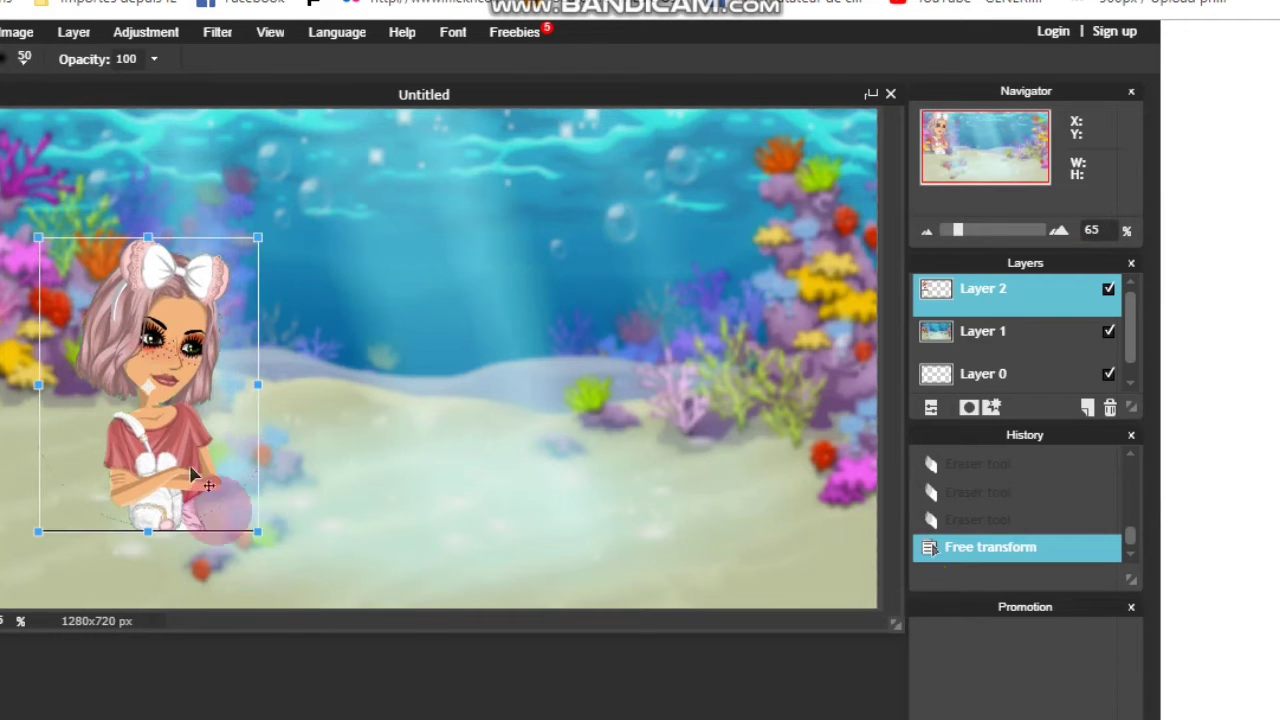
{"action": "left_click_drag", "start_coordinate": [259, 531], "coordinate": [373, 666]}
{"action": "left_click_drag", "start_coordinate": [176, 440], "coordinate": [119, 459]}
{"action": "left_click_drag", "start_coordinate": [91, 688], "coordinate": [91, 697]}
{"action": "left_click_drag", "start_coordinate": [213, 410], "coordinate": [203, 418]}
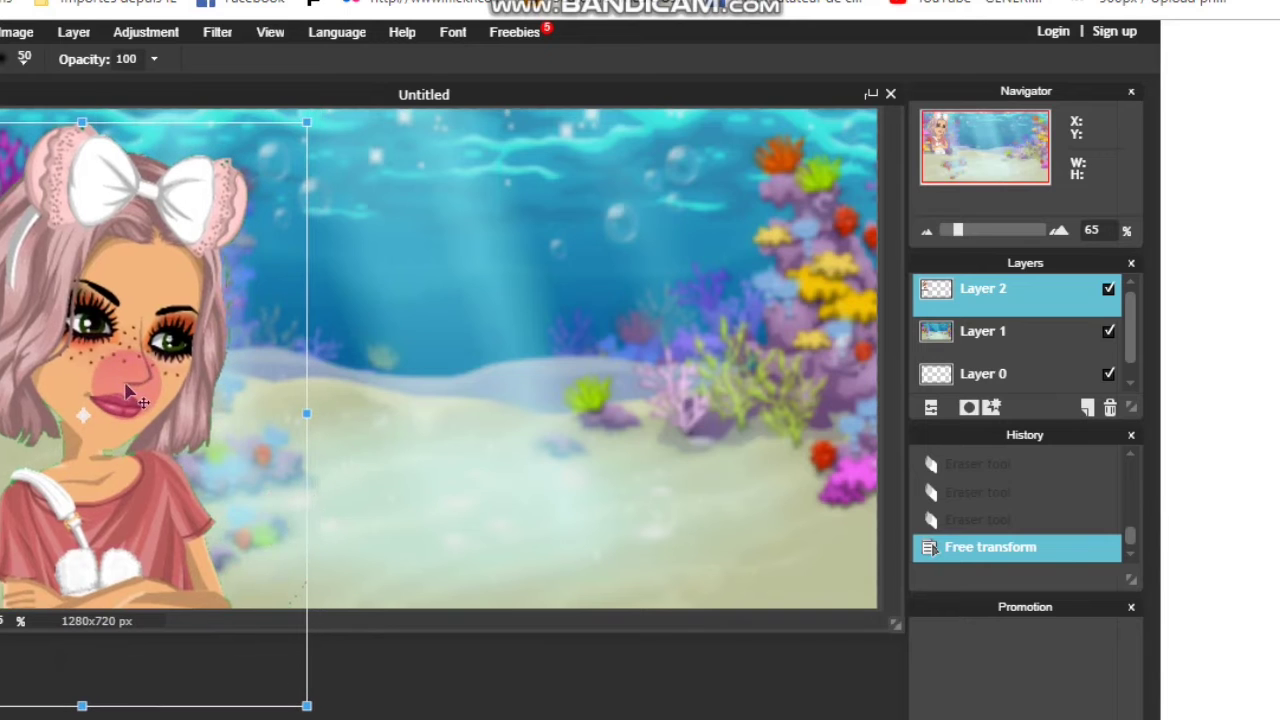
{"action": "left_click", "coordinate": [479, 677]}
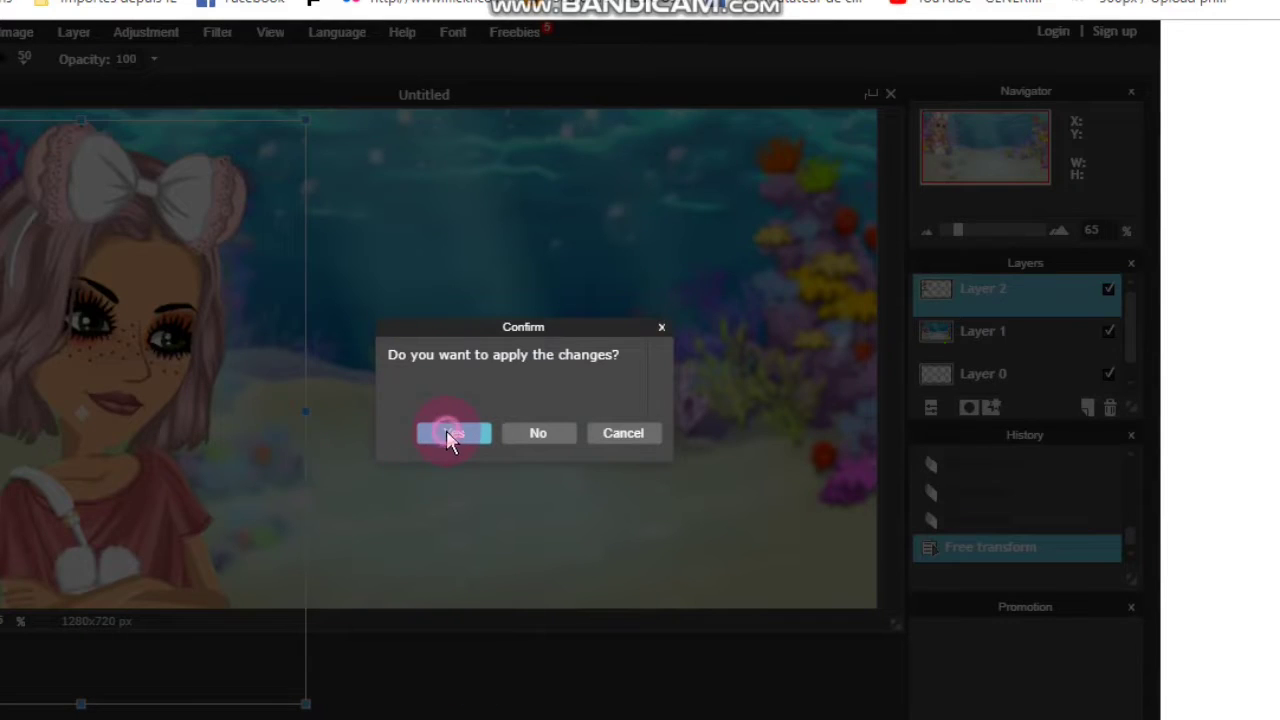
{"action": "left_click", "coordinate": [448, 434]}
{"action": "scroll", "coordinate": [60, 278], "scroll_direction": "up", "scroll_amount": 3}
{"action": "left_click_drag", "start_coordinate": [306, 621], "coordinate": [211, 621]}
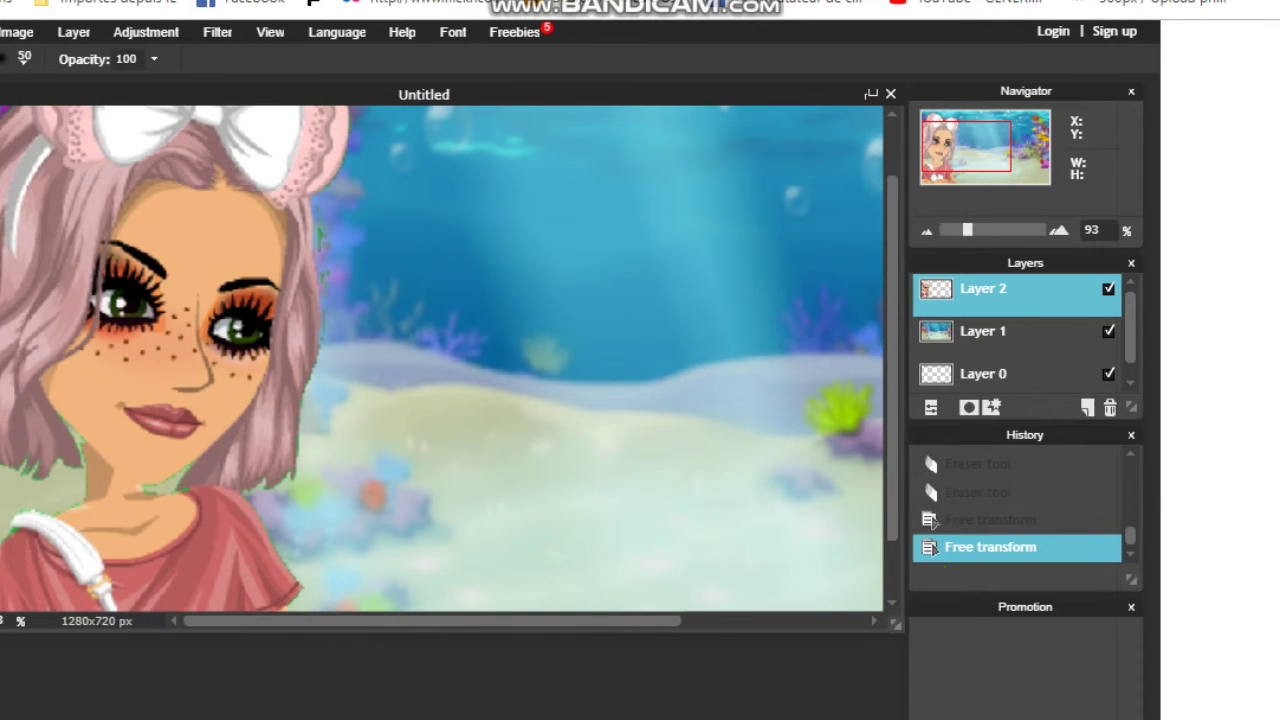
{"action": "left_click", "coordinate": [2, 570]}
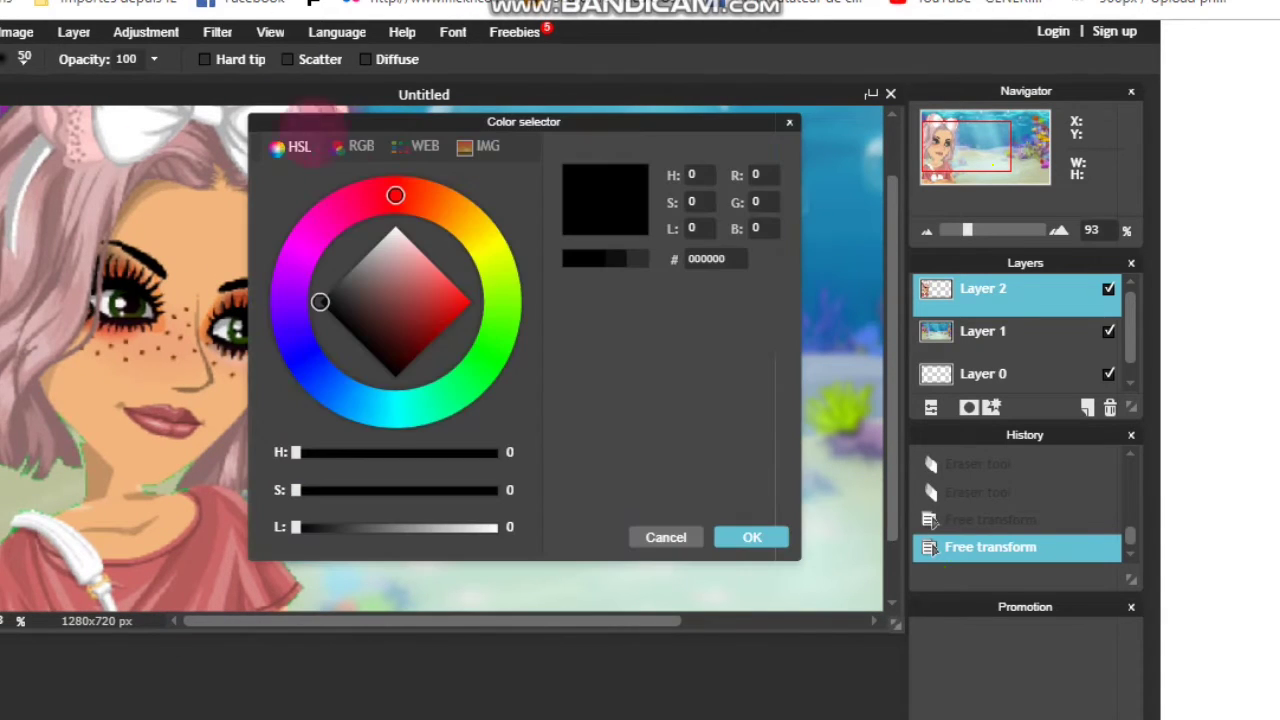
{"action": "left_click", "coordinate": [395, 227]}
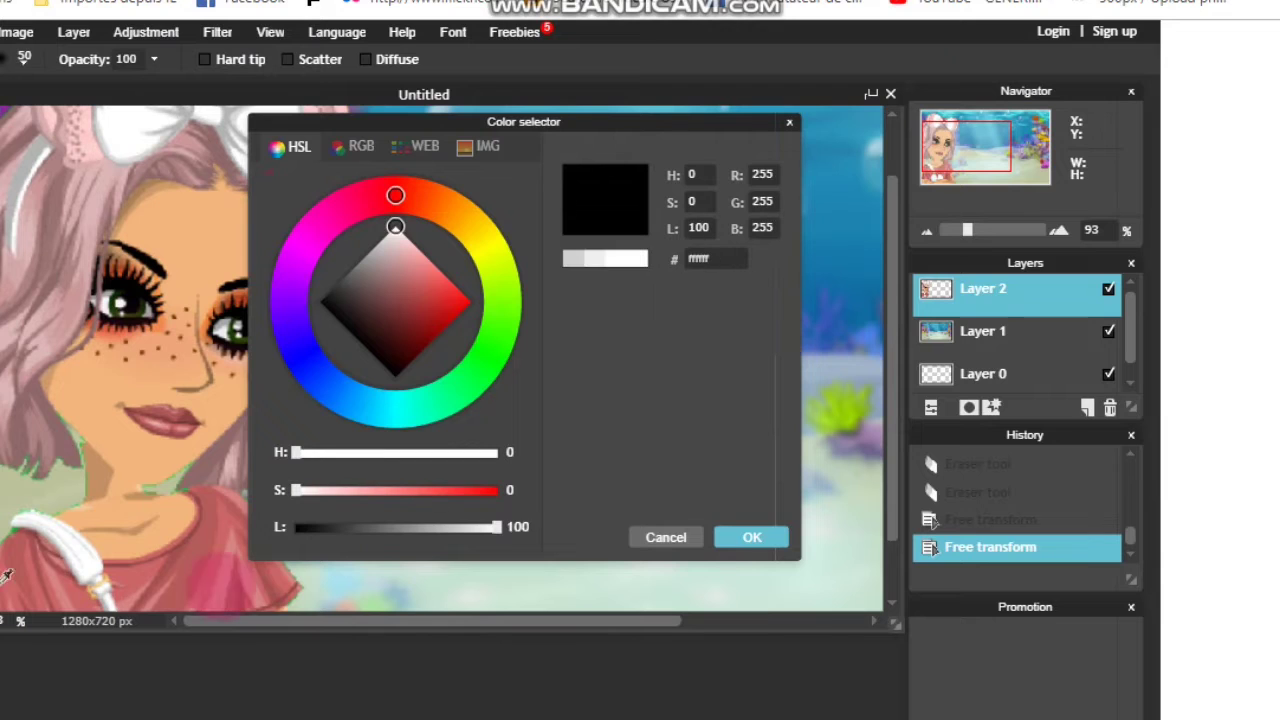
{"action": "left_click", "coordinate": [655, 537]}
{"action": "scroll", "coordinate": [66, 229], "scroll_direction": "up", "scroll_amount": 3}
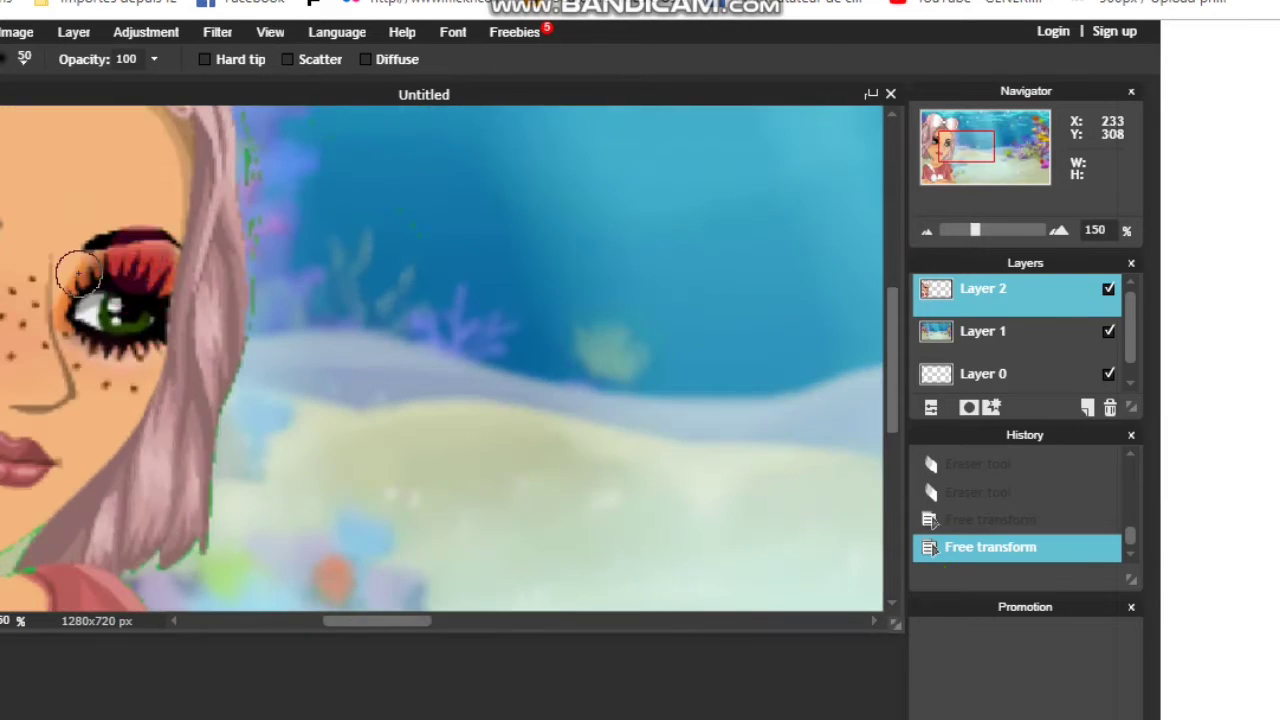
{"action": "left_click_drag", "start_coordinate": [386, 624], "coordinate": [269, 640]}
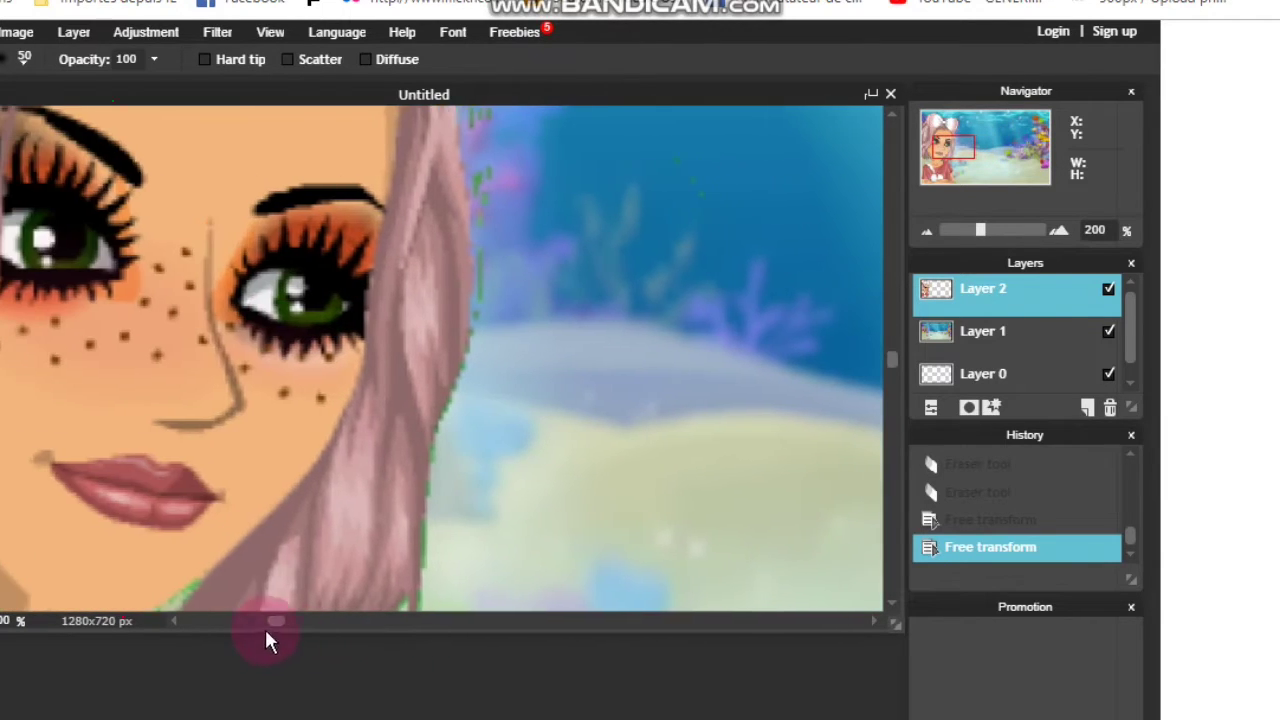
{"action": "left_click", "coordinate": [323, 297]}
{"action": "left_click", "coordinate": [323, 297]}
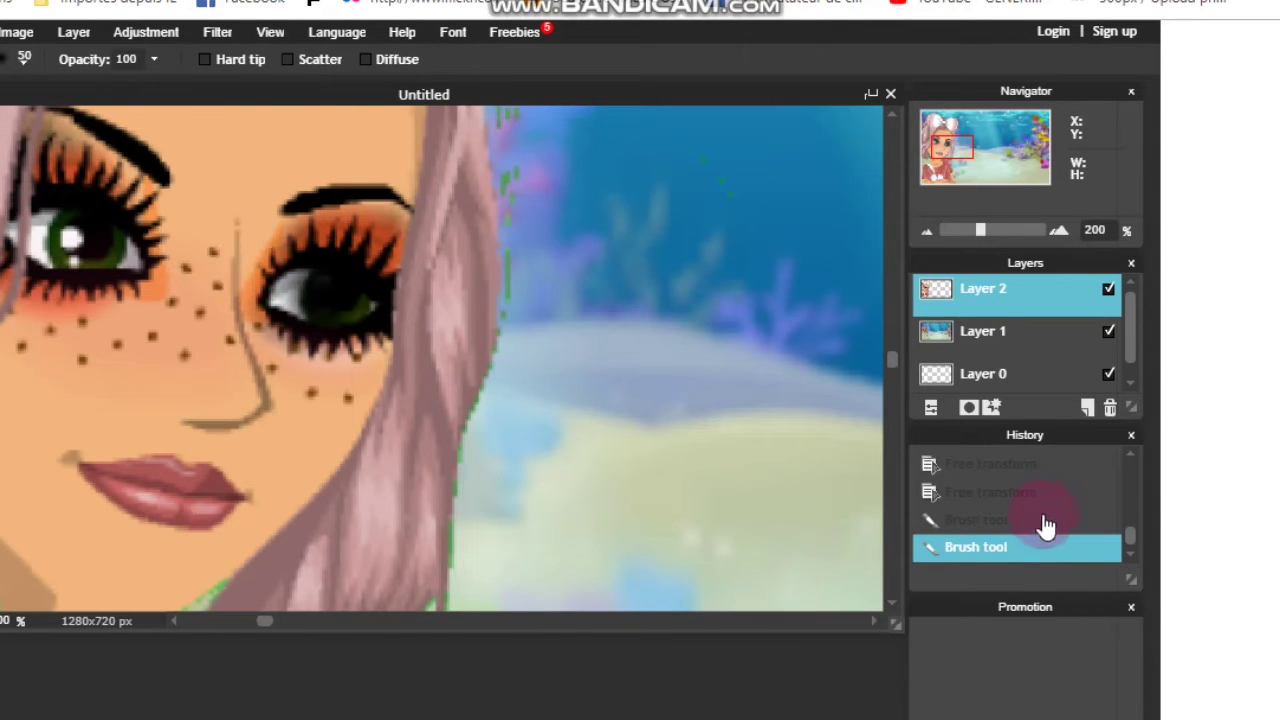
{"action": "left_click", "coordinate": [996, 500]}
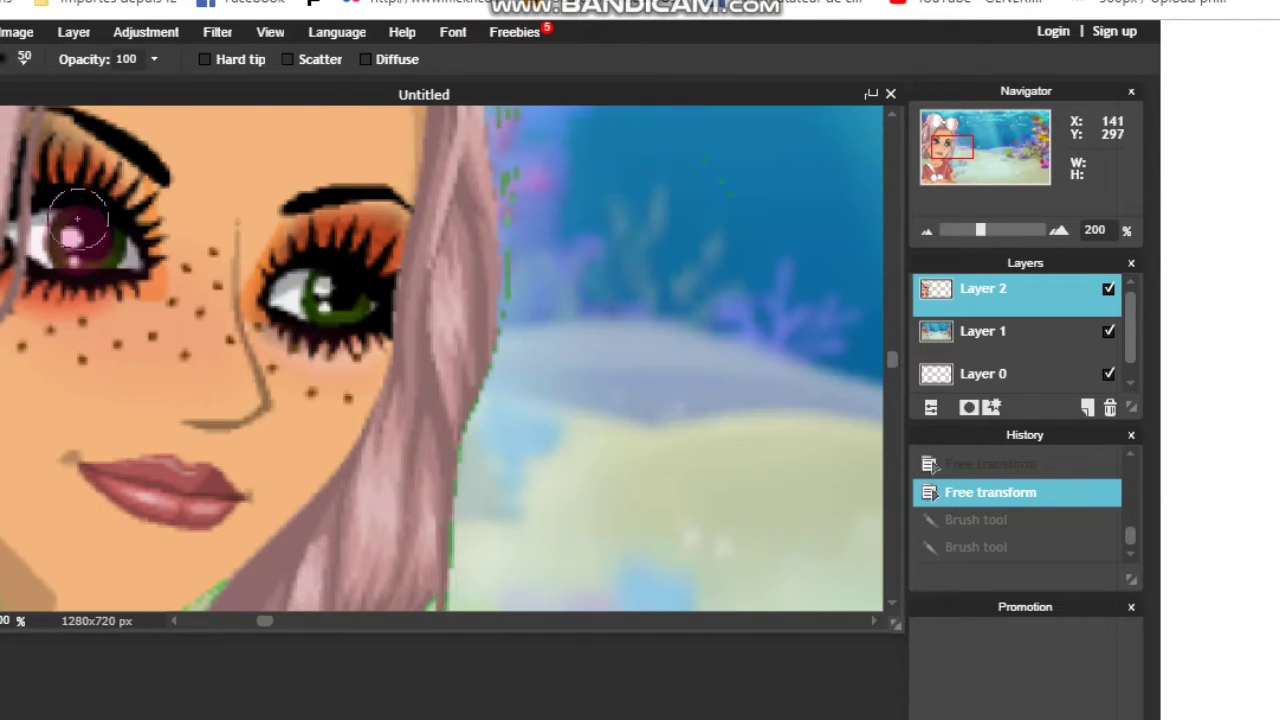
Step: Try to cover both of the avatar's eyes with white using the size 50 brush
{"action": "left_click", "coordinate": [80, 243]}
{"action": "left_click", "coordinate": [82, 243]}
{"action": "left_click", "coordinate": [82, 243]}
{"action": "left_click", "coordinate": [82, 243]}
{"action": "left_click", "coordinate": [82, 243]}
{"action": "mouse_move", "coordinate": [65, 240]}
{"action": "left_mouse_down"}
{"action": "mouse_move", "coordinate": [118, 250]}
{"action": "mouse_move", "coordinate": [69, 241]}
{"action": "left_mouse_up"}
{"action": "left_click_drag", "start_coordinate": [306, 286], "coordinate": [345, 290]}
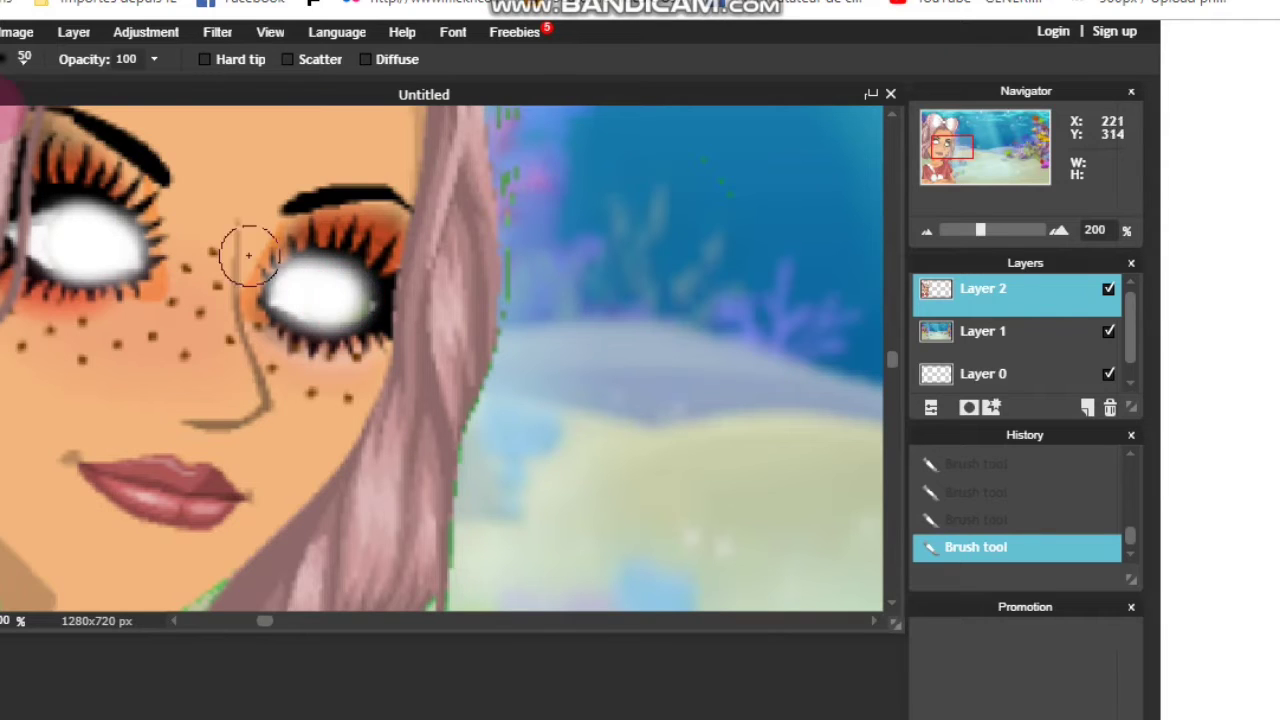
Step: Undo the white strokes on both eyes and repaint the eyes white with a soft size 25 brush
{"action": "left_click", "coordinate": [16, 60]}
{"action": "left_click", "coordinate": [122, 157]}
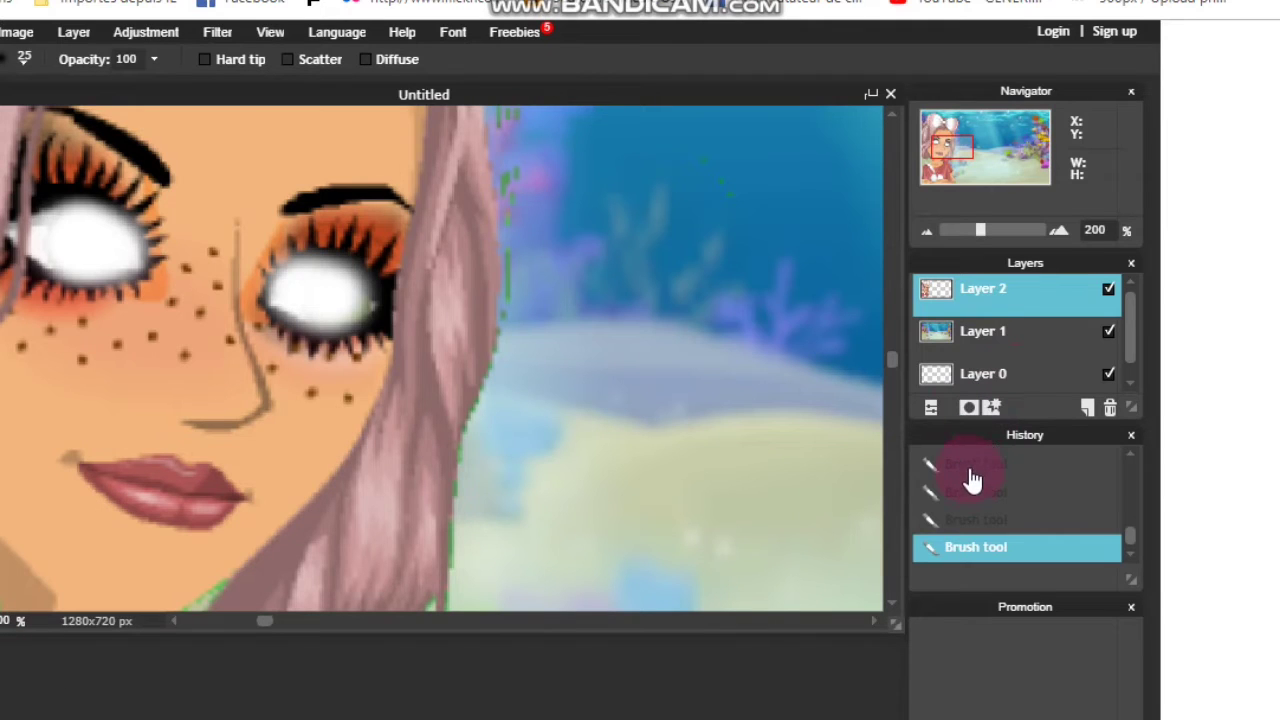
{"action": "left_click", "coordinate": [972, 481]}
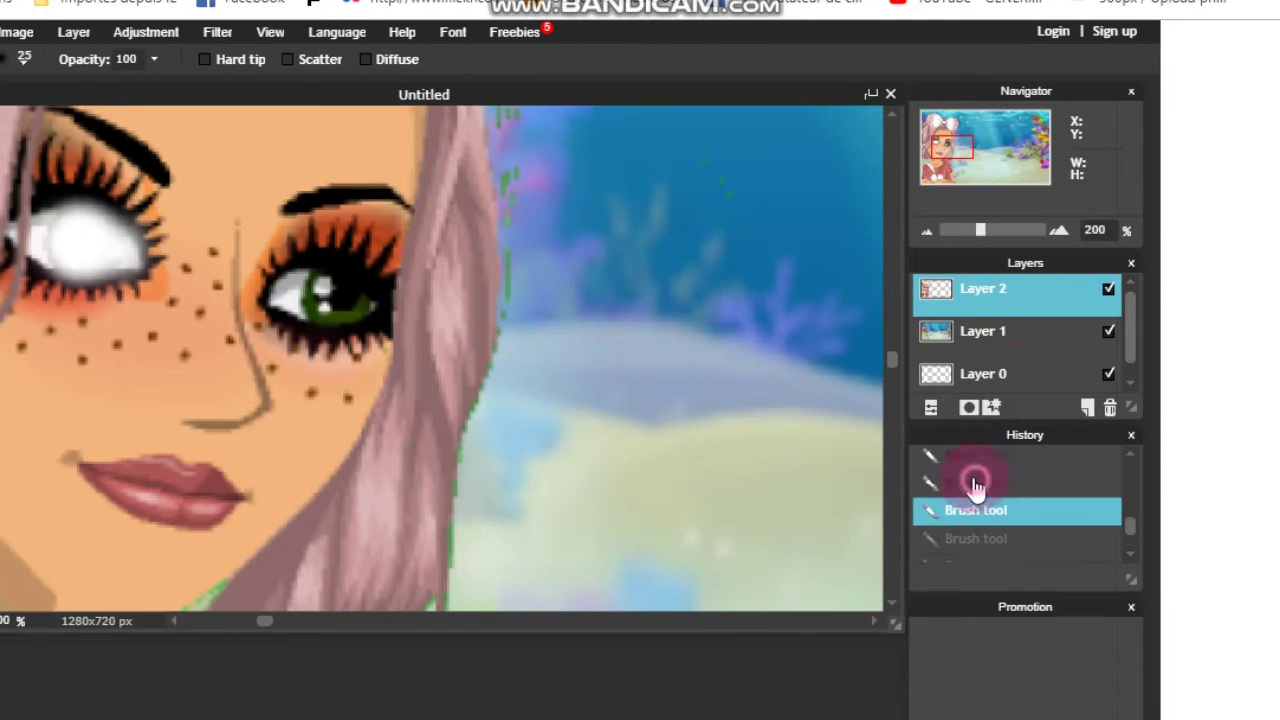
{"action": "left_click", "coordinate": [975, 478]}
{"action": "left_click", "coordinate": [995, 466]}
{"action": "left_click", "coordinate": [975, 485]}
{"action": "left_click", "coordinate": [980, 478]}
{"action": "left_click", "coordinate": [979, 479]}
{"action": "left_click", "coordinate": [972, 480]}
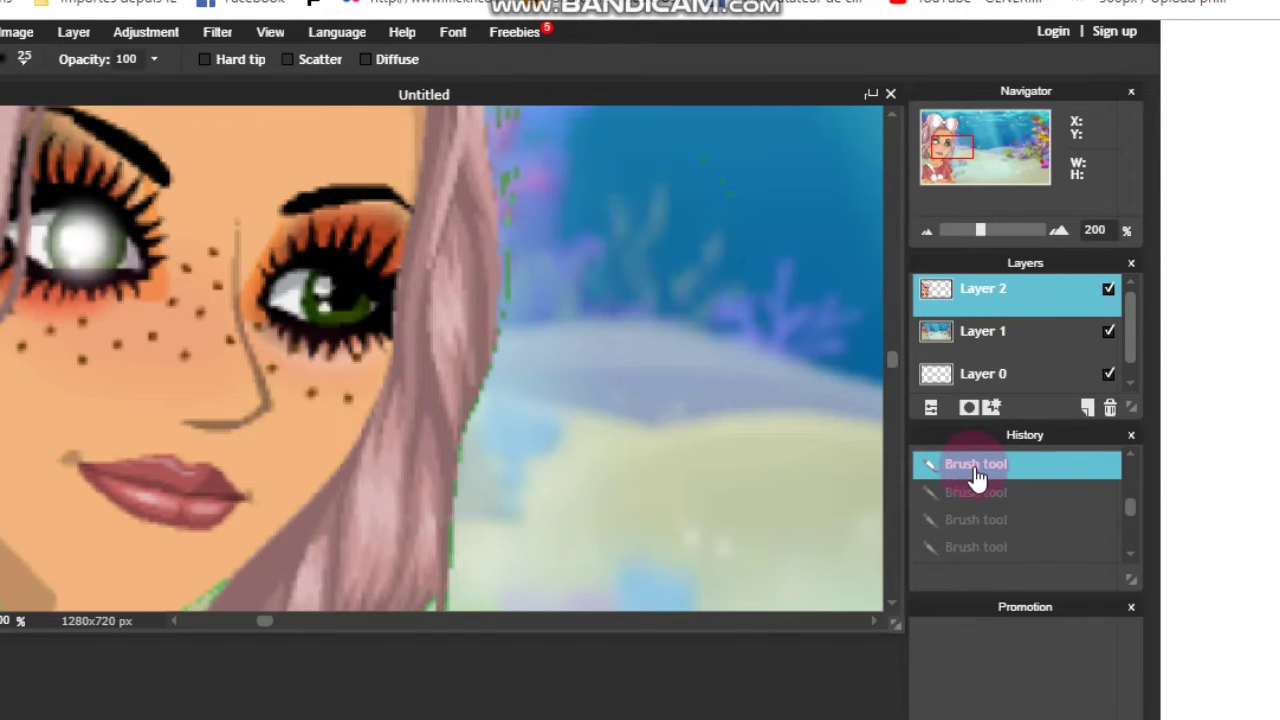
{"action": "scroll", "coordinate": [977, 478], "scroll_direction": "up", "scroll_amount": 2}
{"action": "left_click", "coordinate": [970, 530]}
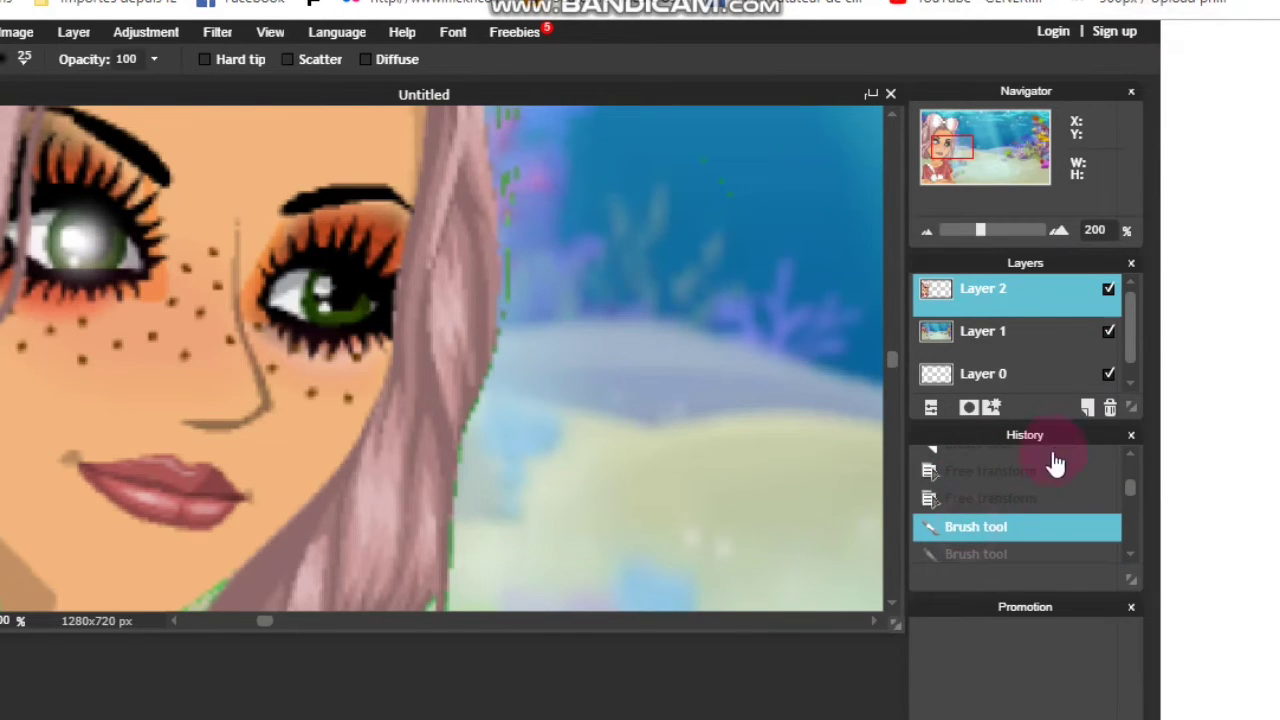
{"action": "left_click", "coordinate": [997, 504]}
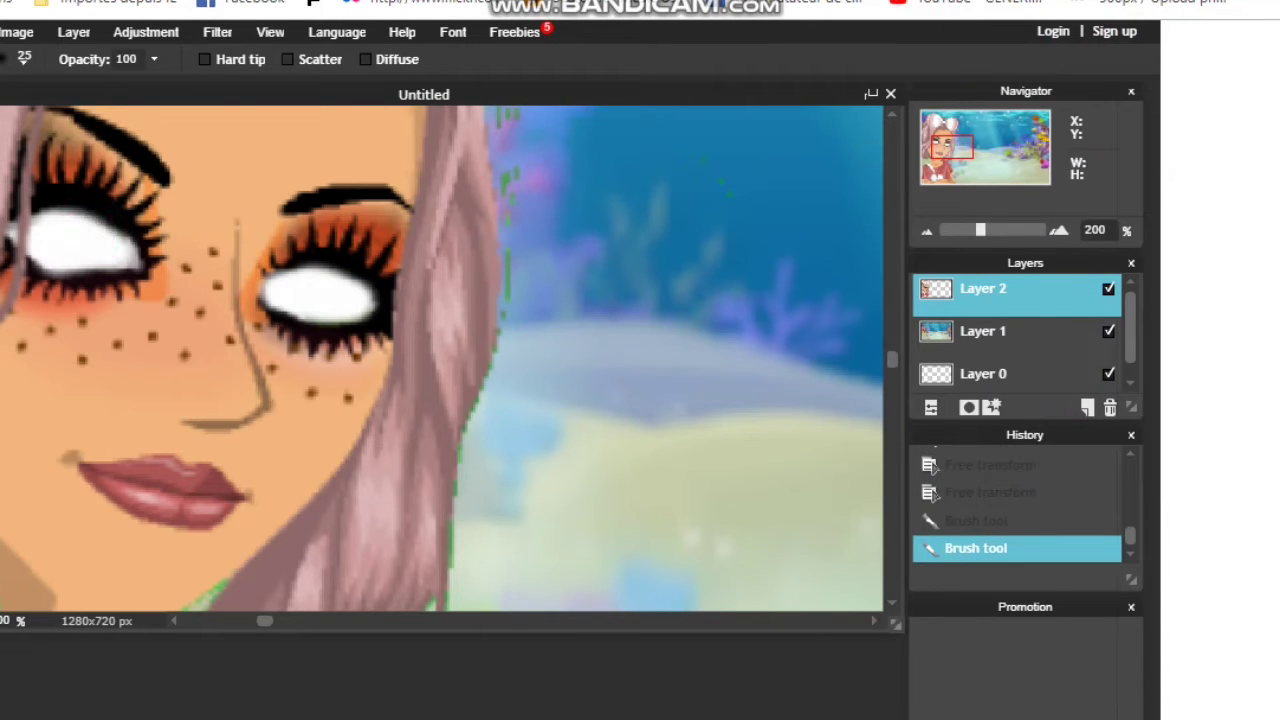
Step: Set the brush colour to a bright blue, 2b2bed
{"action": "left_click", "coordinate": [2, 572]}
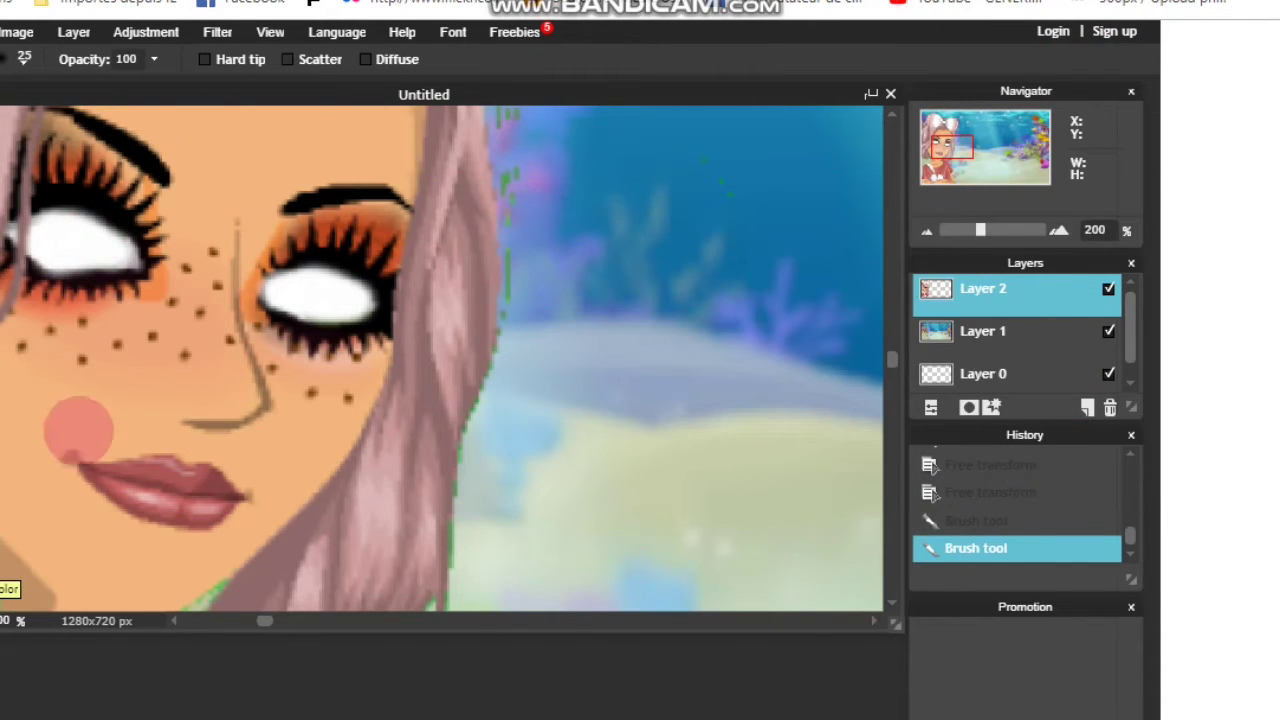
{"action": "left_click", "coordinate": [382, 388]}
{"action": "mouse_move", "coordinate": [394, 238]}
{"action": "left_mouse_down"}
{"action": "mouse_move", "coordinate": [403, 289]}
{"action": "mouse_move", "coordinate": [396, 280]}
{"action": "mouse_move", "coordinate": [348, 391]}
{"action": "left_mouse_up"}
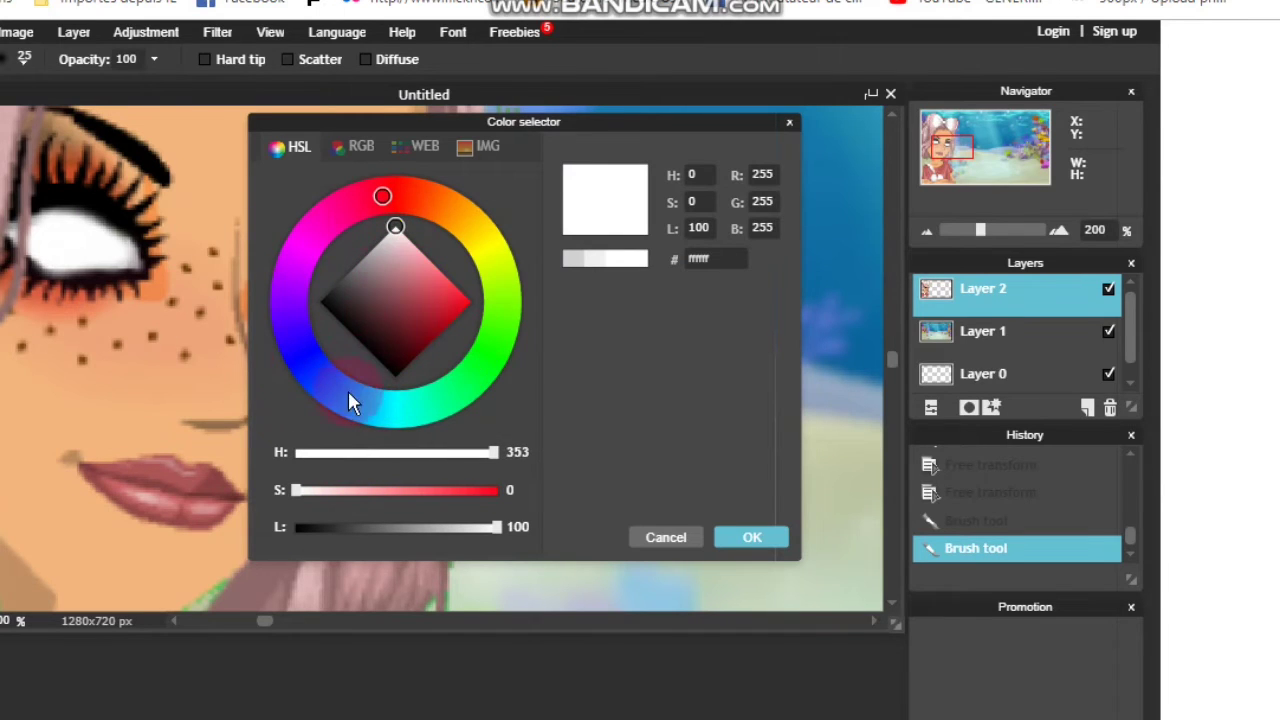
{"action": "left_click", "coordinate": [294, 340]}
{"action": "mouse_move", "coordinate": [394, 224]}
{"action": "left_mouse_down"}
{"action": "mouse_move", "coordinate": [407, 239]}
{"action": "mouse_move", "coordinate": [399, 230]}
{"action": "left_mouse_up"}
{"action": "left_click", "coordinate": [395, 297]}
{"action": "left_click", "coordinate": [302, 338]}
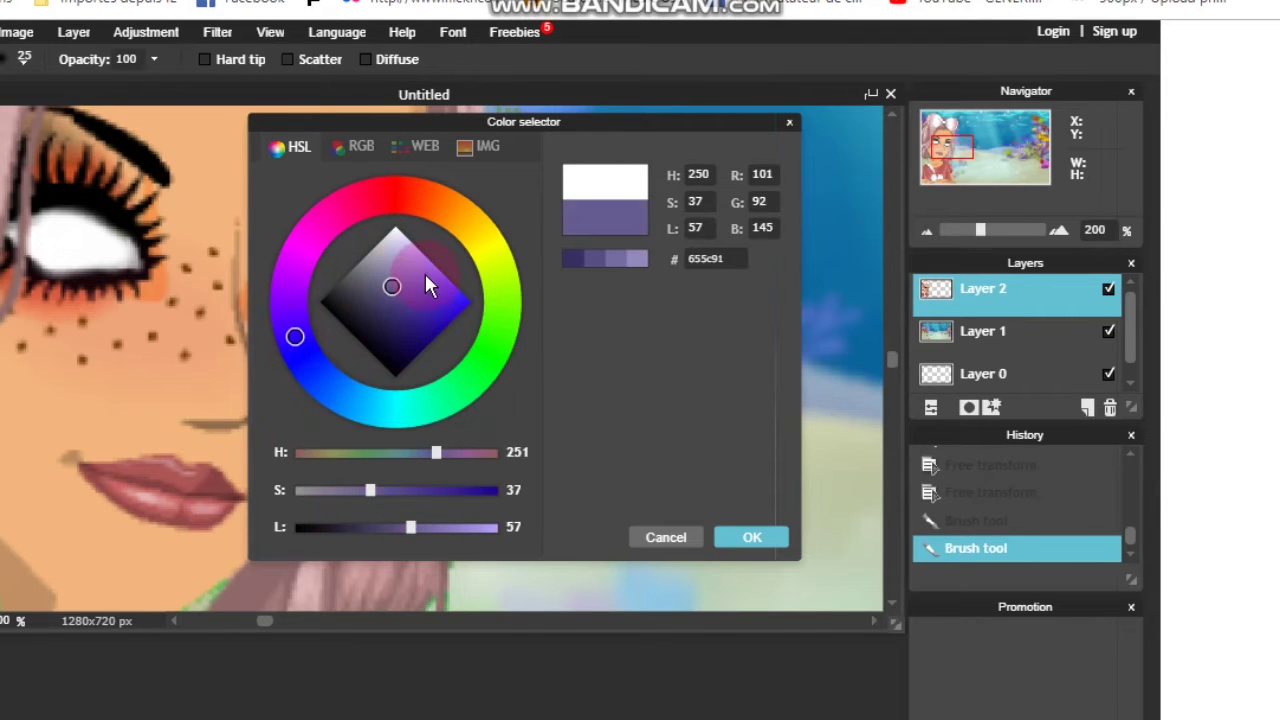
{"action": "left_click", "coordinate": [425, 263]}
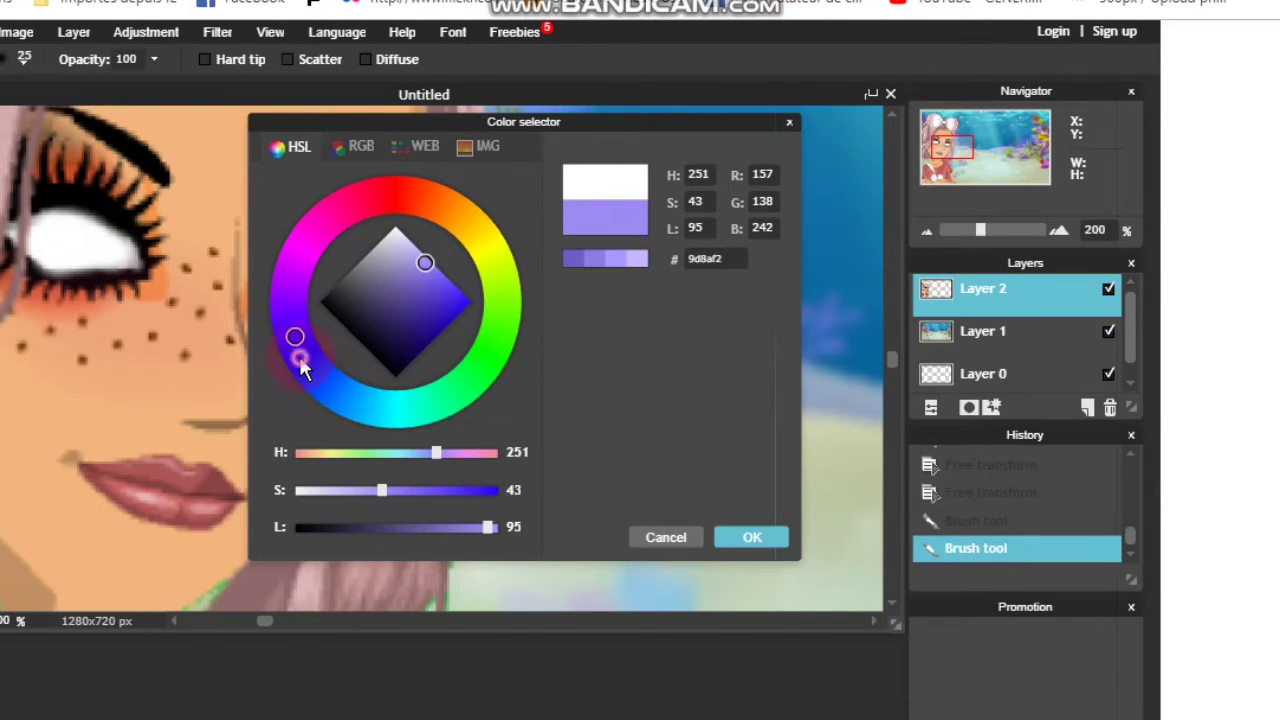
{"action": "left_click_drag", "start_coordinate": [444, 281], "coordinate": [461, 294]}
{"action": "mouse_move", "coordinate": [634, 368]}
{"action": "left_mouse_down"}
{"action": "mouse_move", "coordinate": [642, 254]}
{"action": "mouse_move", "coordinate": [484, 290]}
{"action": "mouse_move", "coordinate": [584, 318]}
{"action": "left_mouse_up"}
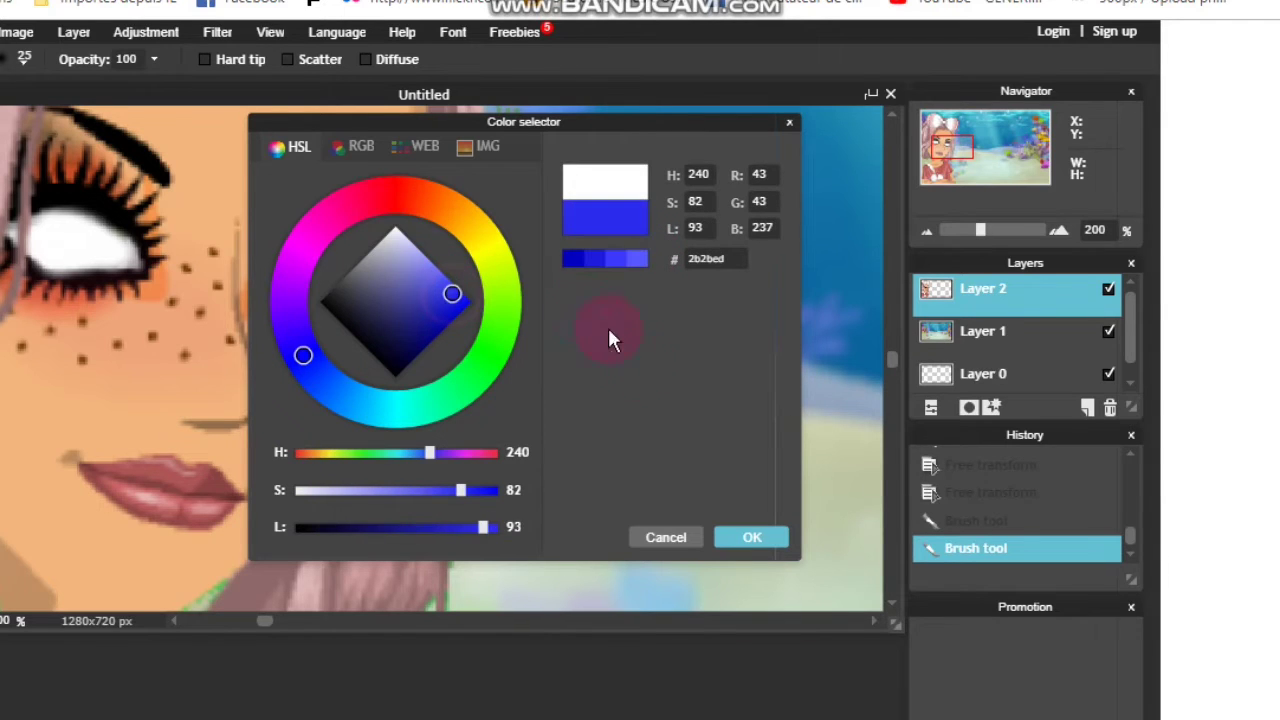
{"action": "left_click", "coordinate": [748, 538]}
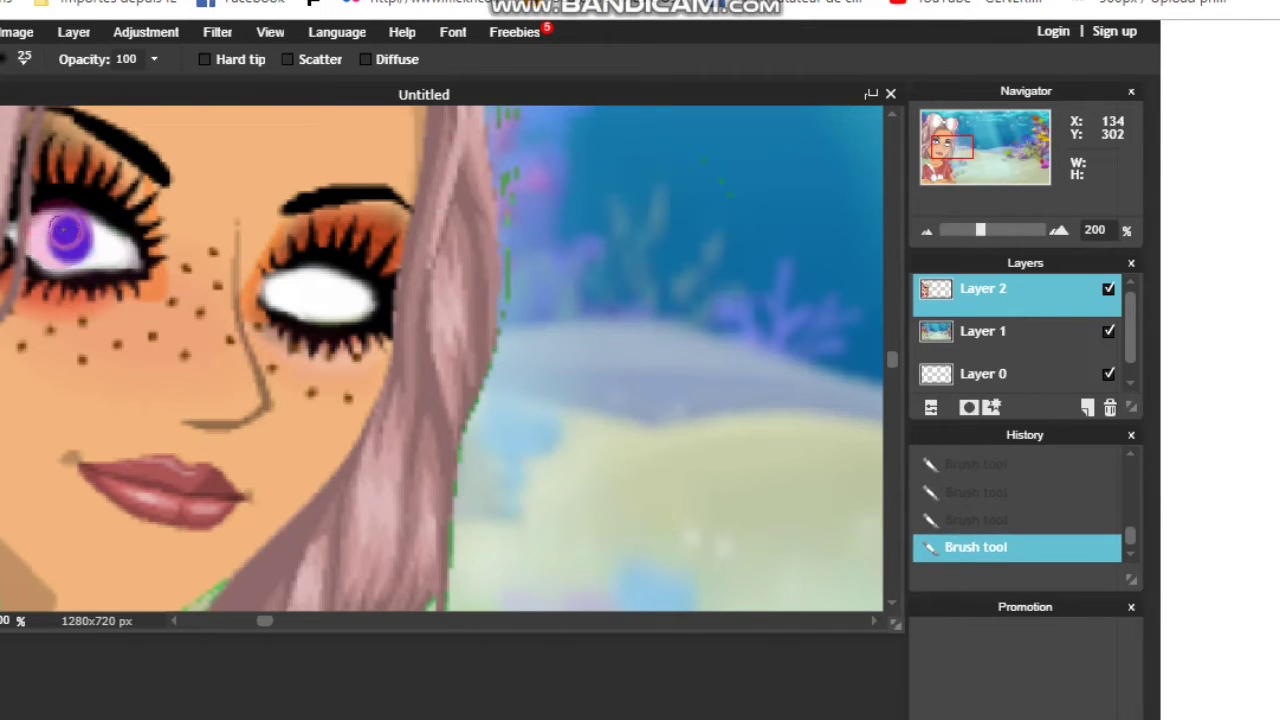
Step: Paint a blue iris in the avatar's left-hand eye and undo the surplus strokes, keeping only a small round dab
{"action": "mouse_move", "coordinate": [70, 252]}
{"action": "left_mouse_down"}
{"action": "mouse_move", "coordinate": [80, 247]}
{"action": "mouse_move", "coordinate": [65, 223]}
{"action": "left_mouse_up"}
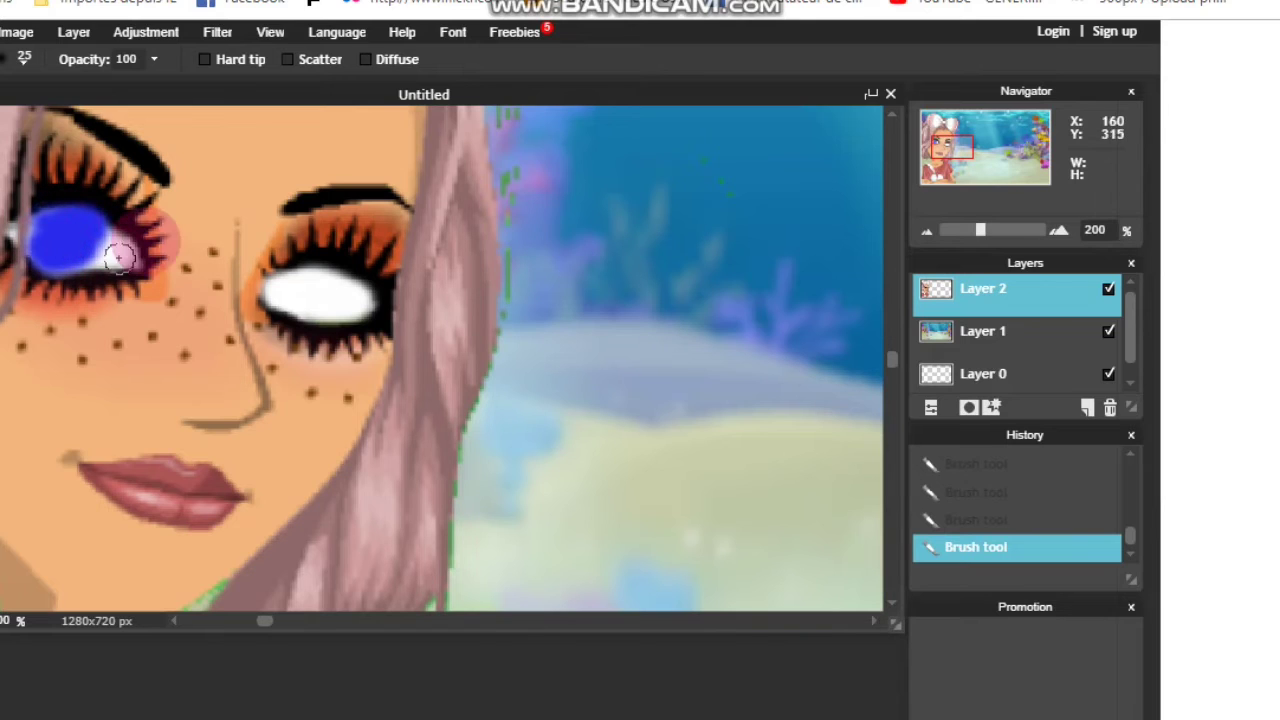
{"action": "left_click", "coordinate": [955, 489]}
{"action": "left_click", "coordinate": [952, 465]}
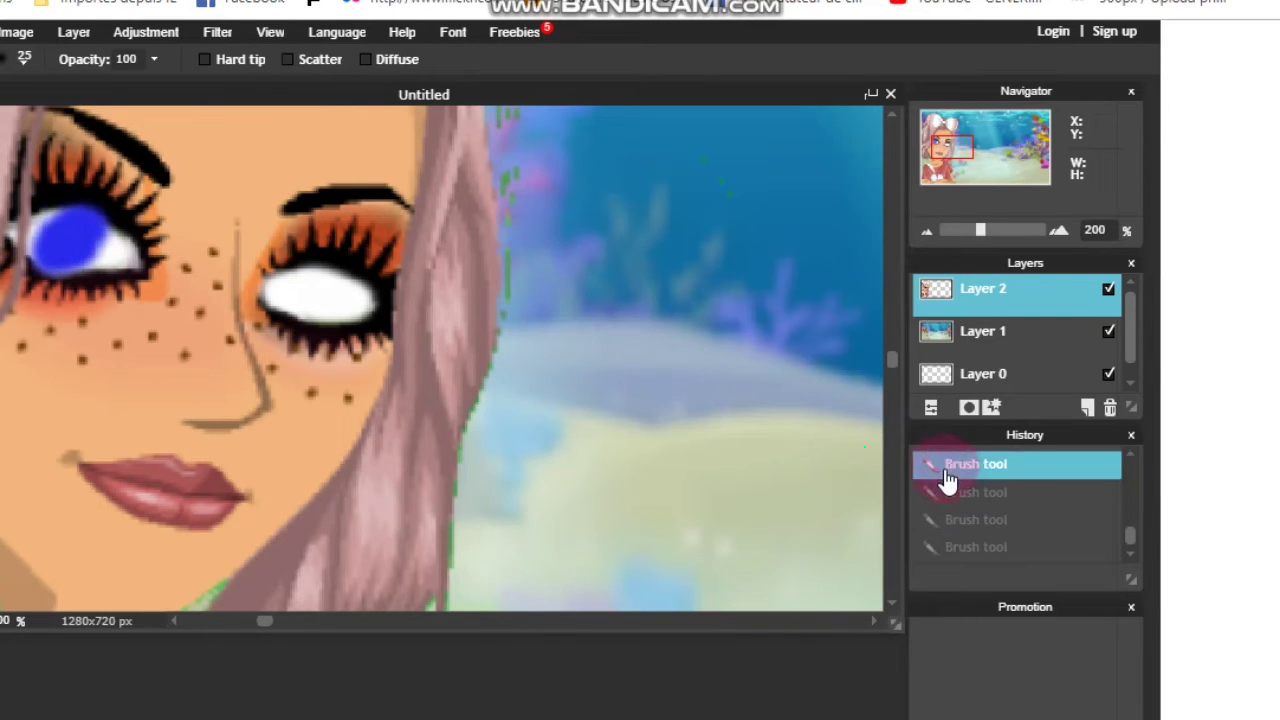
{"action": "scroll", "coordinate": [952, 480], "scroll_direction": "up", "scroll_amount": 3}
{"action": "left_click", "coordinate": [951, 509]}
{"action": "scroll", "coordinate": [959, 489], "scroll_direction": "up", "scroll_amount": 2}
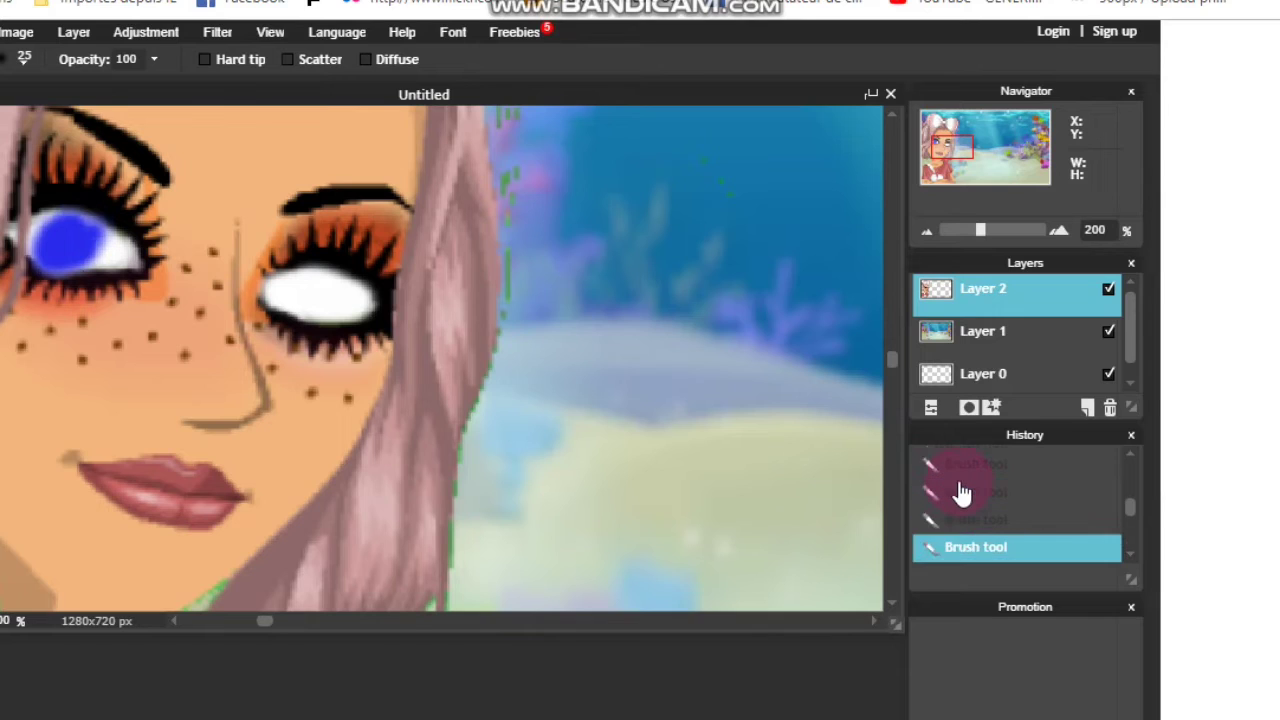
{"action": "left_click", "coordinate": [958, 478]}
{"action": "scroll", "coordinate": [960, 485], "scroll_direction": "up", "scroll_amount": 3}
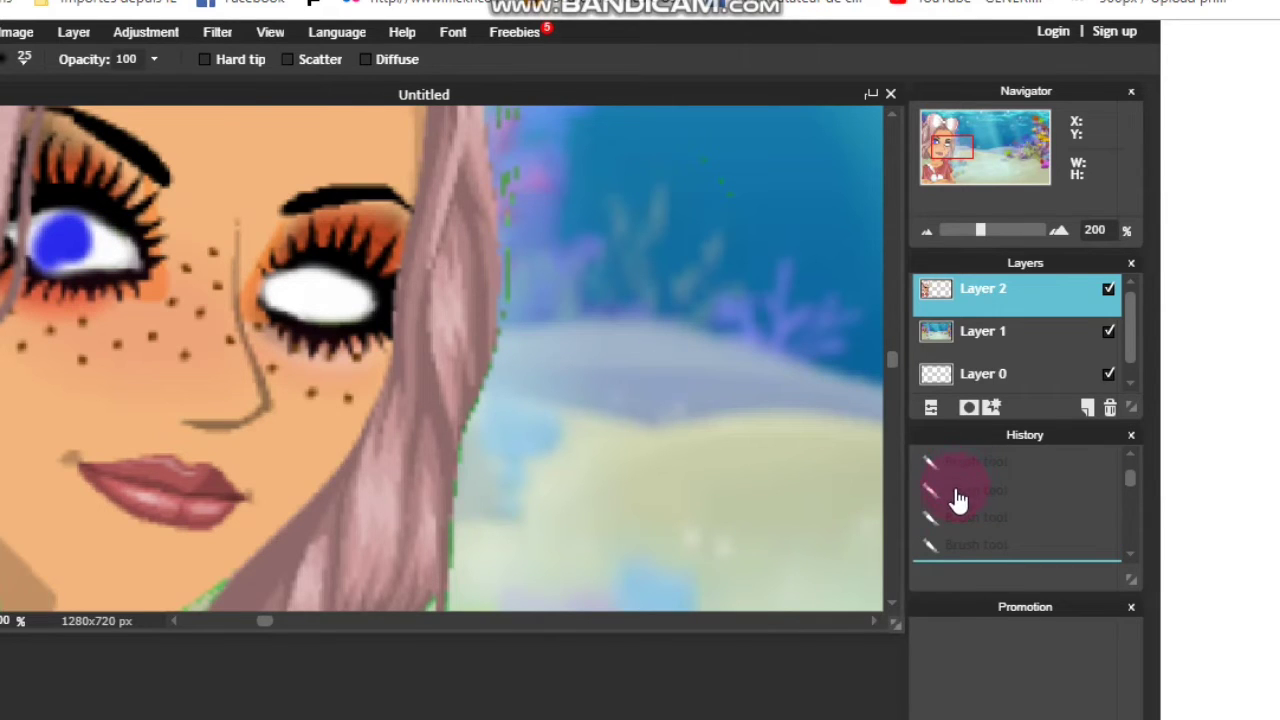
{"action": "left_click", "coordinate": [957, 492]}
{"action": "left_click", "coordinate": [975, 467]}
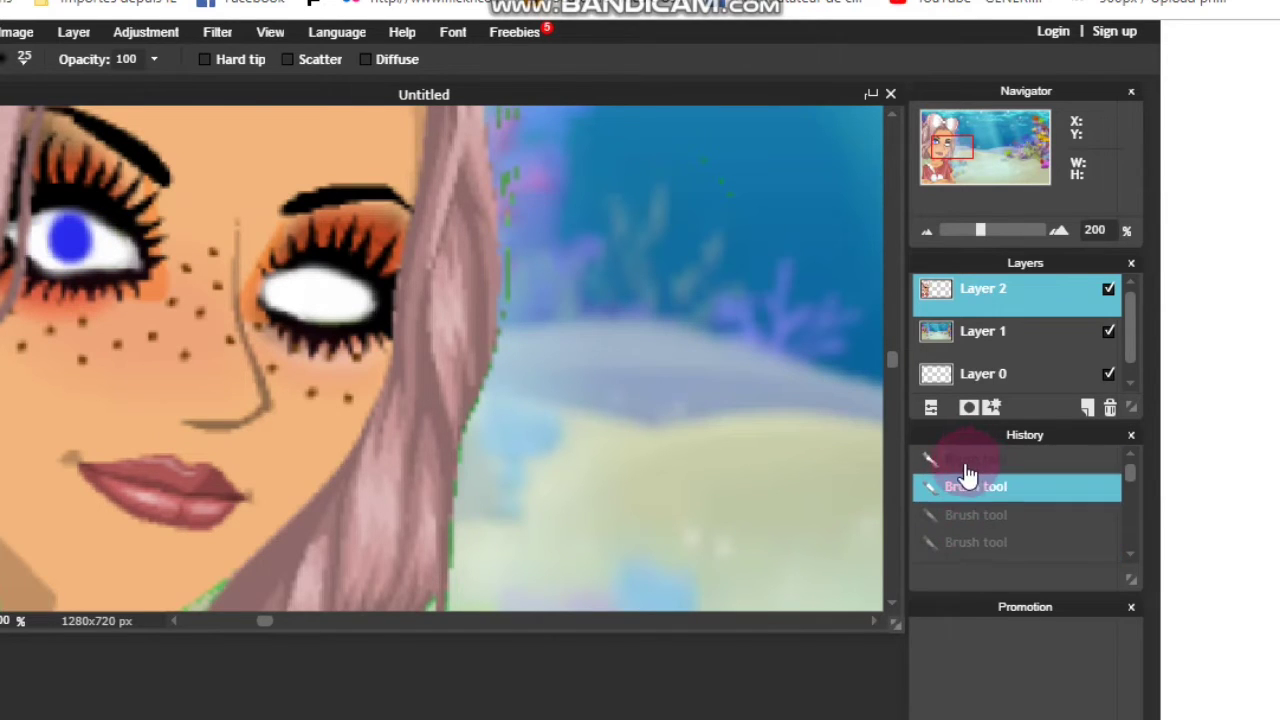
{"action": "left_click", "coordinate": [967, 462]}
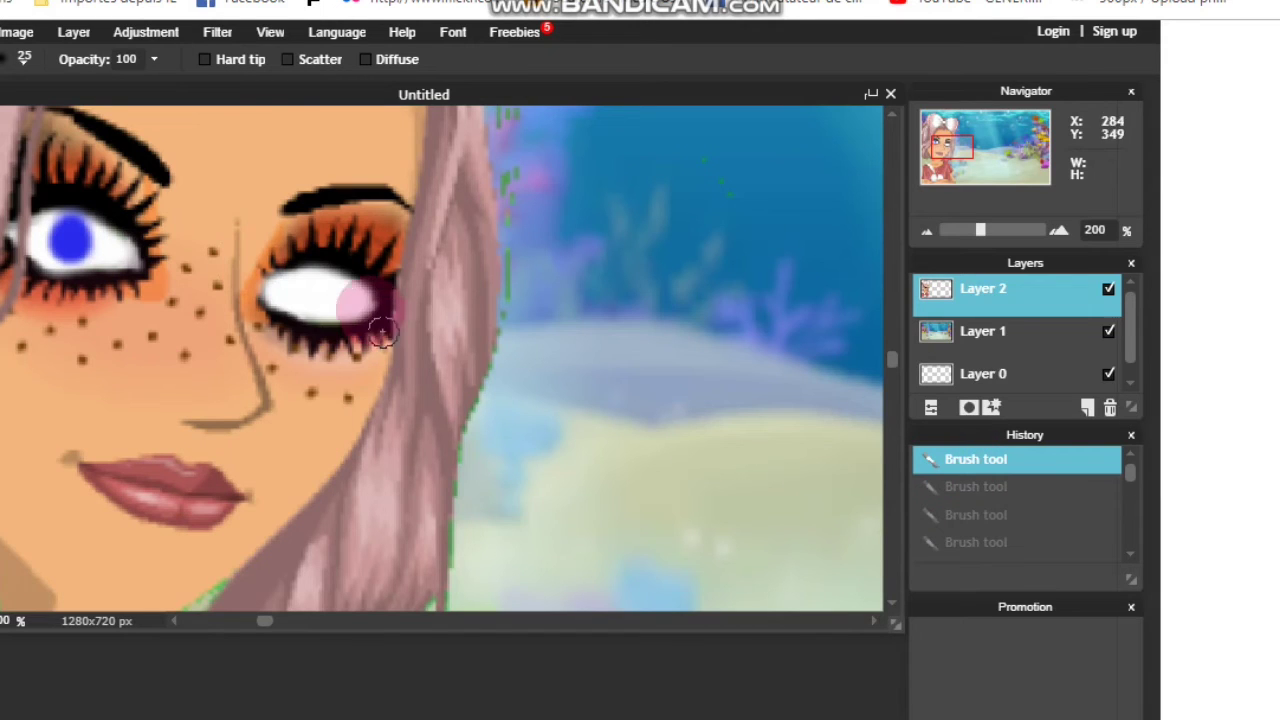
Step: Paint a matching small blue iris in the centre of the avatar's right-hand eye
{"action": "left_click_drag", "start_coordinate": [317, 289], "coordinate": [312, 296]}
{"action": "left_click", "coordinate": [314, 296]}
{"action": "left_click", "coordinate": [314, 296]}
{"action": "left_click", "coordinate": [314, 296]}
{"action": "left_click", "coordinate": [314, 296]}
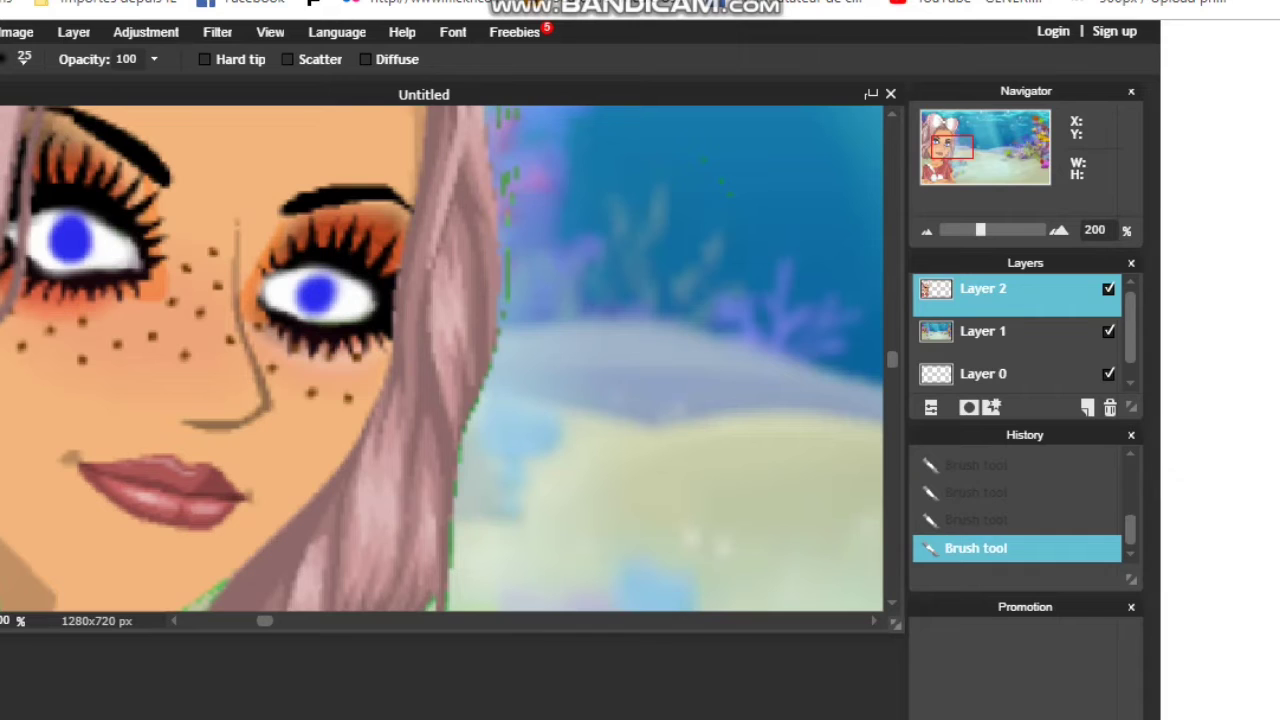
Step: Enlarge both irises with the lighter blue 6d6df7 and add small black pupils
{"action": "left_click", "coordinate": [2, 580]}
{"action": "left_click_drag", "start_coordinate": [423, 279], "coordinate": [447, 323]}
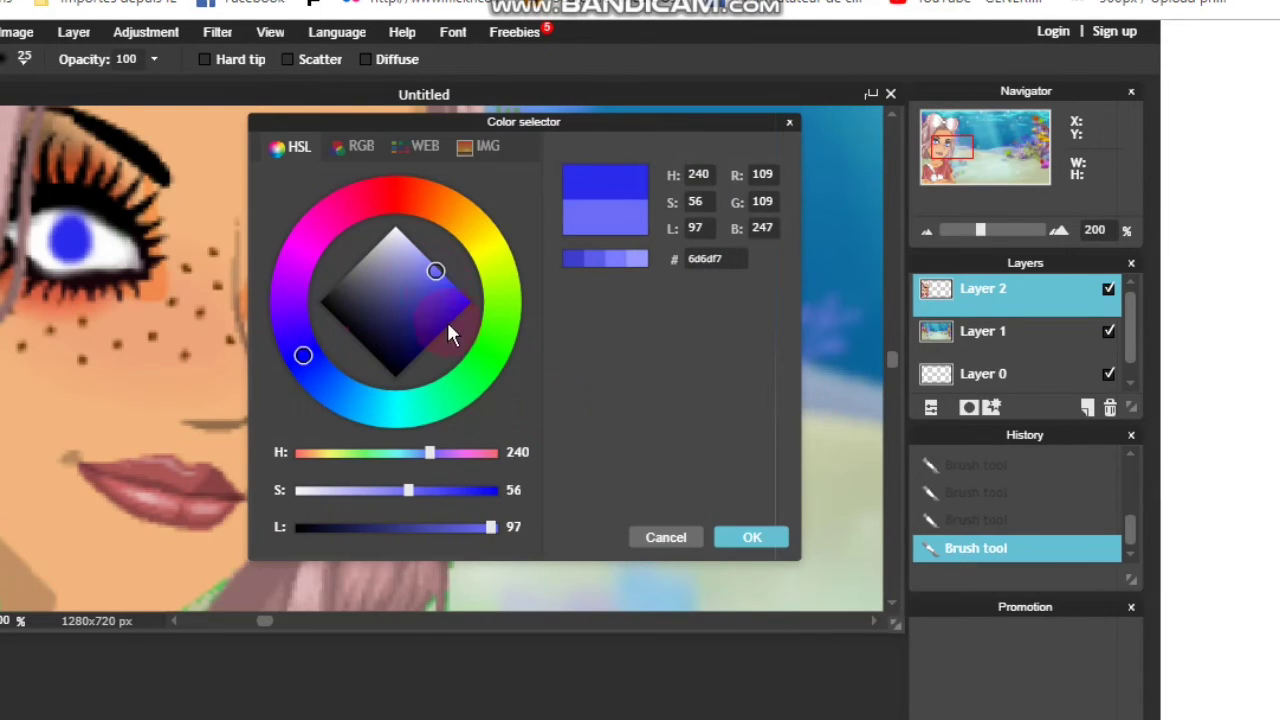
{"action": "left_click", "coordinate": [772, 533]}
{"action": "scroll", "coordinate": [163, 309], "scroll_direction": "up", "scroll_amount": 5}
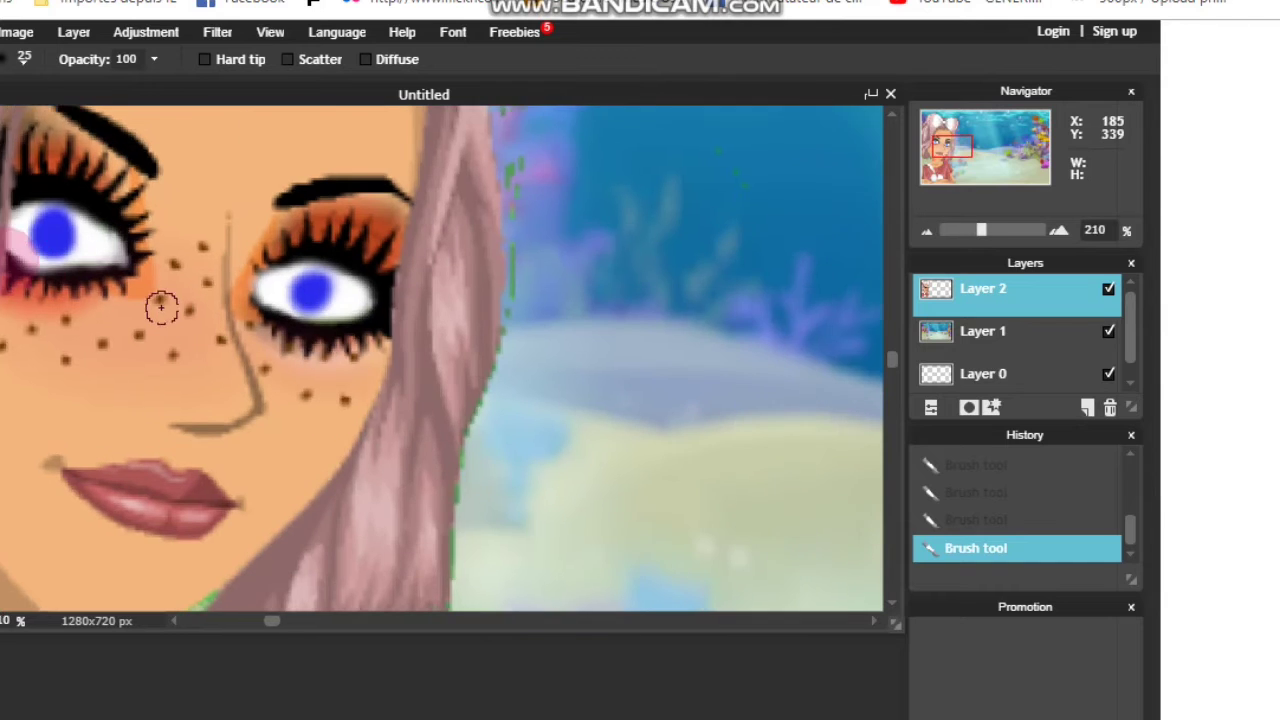
{"action": "left_click_drag", "start_coordinate": [291, 624], "coordinate": [243, 625]}
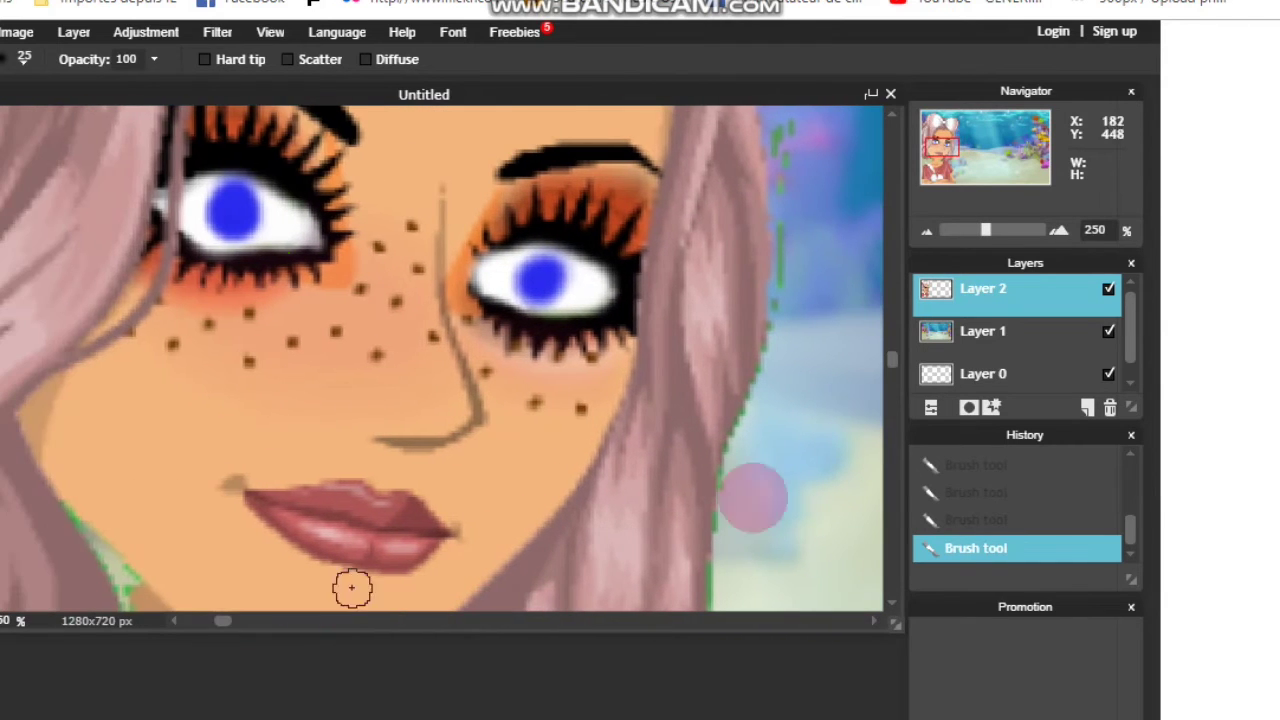
{"action": "scroll", "coordinate": [611, 331], "scroll_direction": "up", "scroll_amount": 2}
{"action": "scroll", "coordinate": [663, 223], "scroll_direction": "up", "scroll_amount": 4}
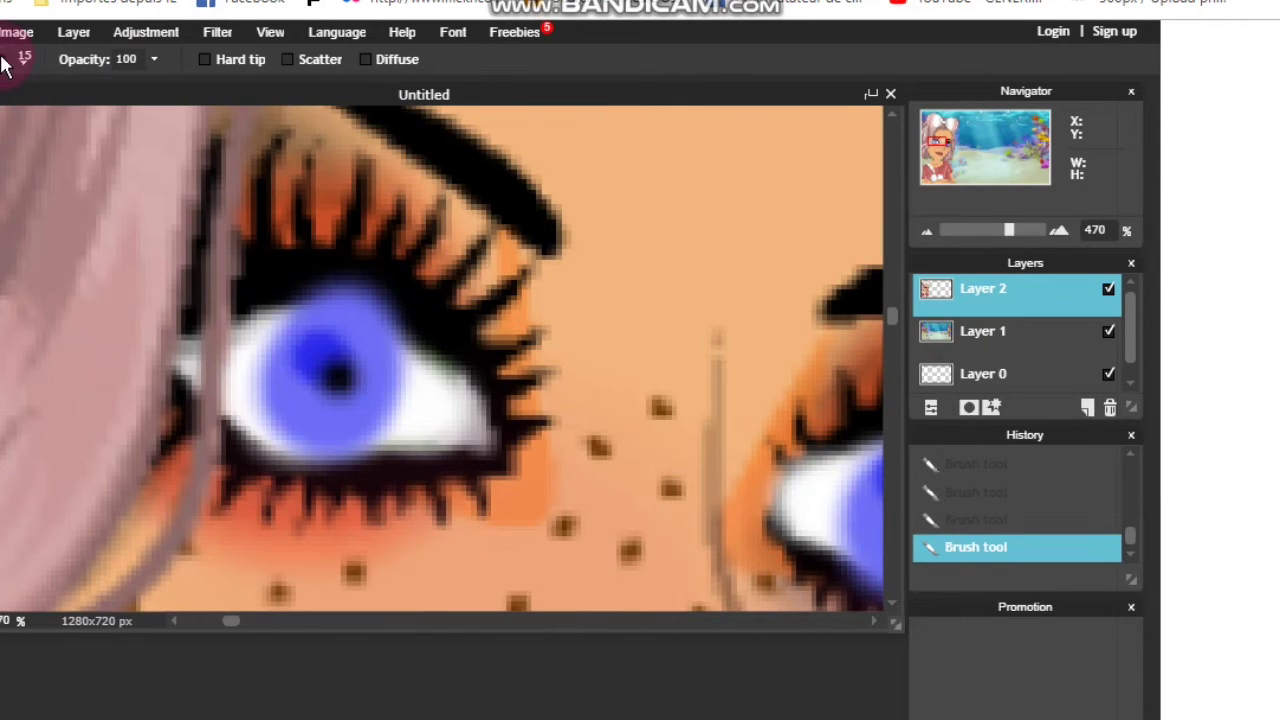
Step: Add a small white highlight beside each pupil with a soft size 9 brush
{"action": "left_click", "coordinate": [5, 62]}
{"action": "left_click", "coordinate": [10, 162]}
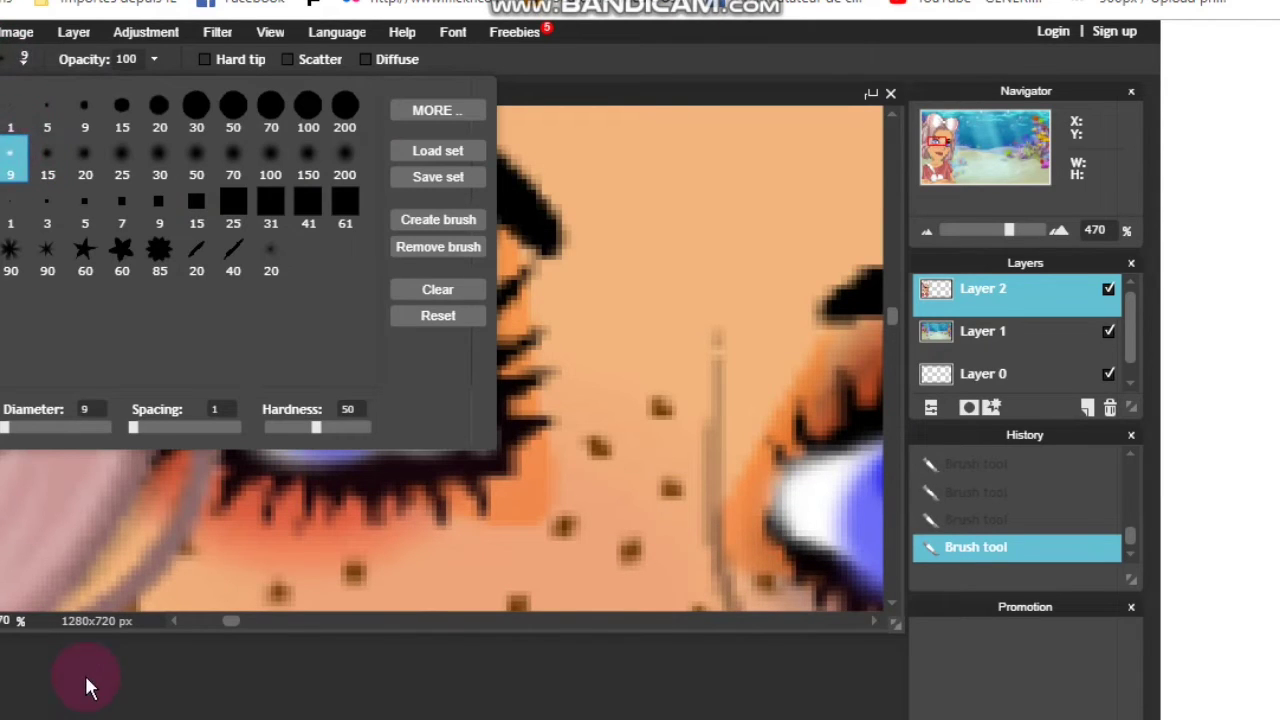
{"action": "left_click", "coordinate": [313, 390]}
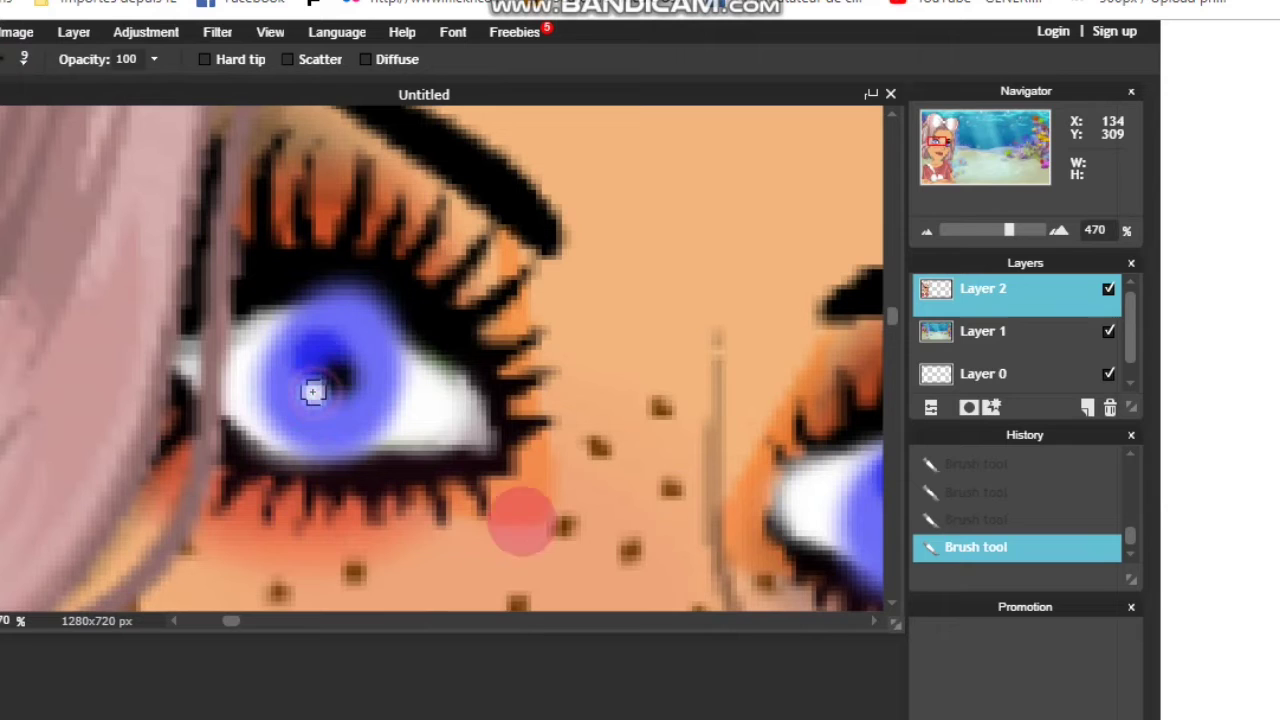
{"action": "left_click_drag", "start_coordinate": [227, 617], "coordinate": [318, 620]}
{"action": "left_click", "coordinate": [186, 516]}
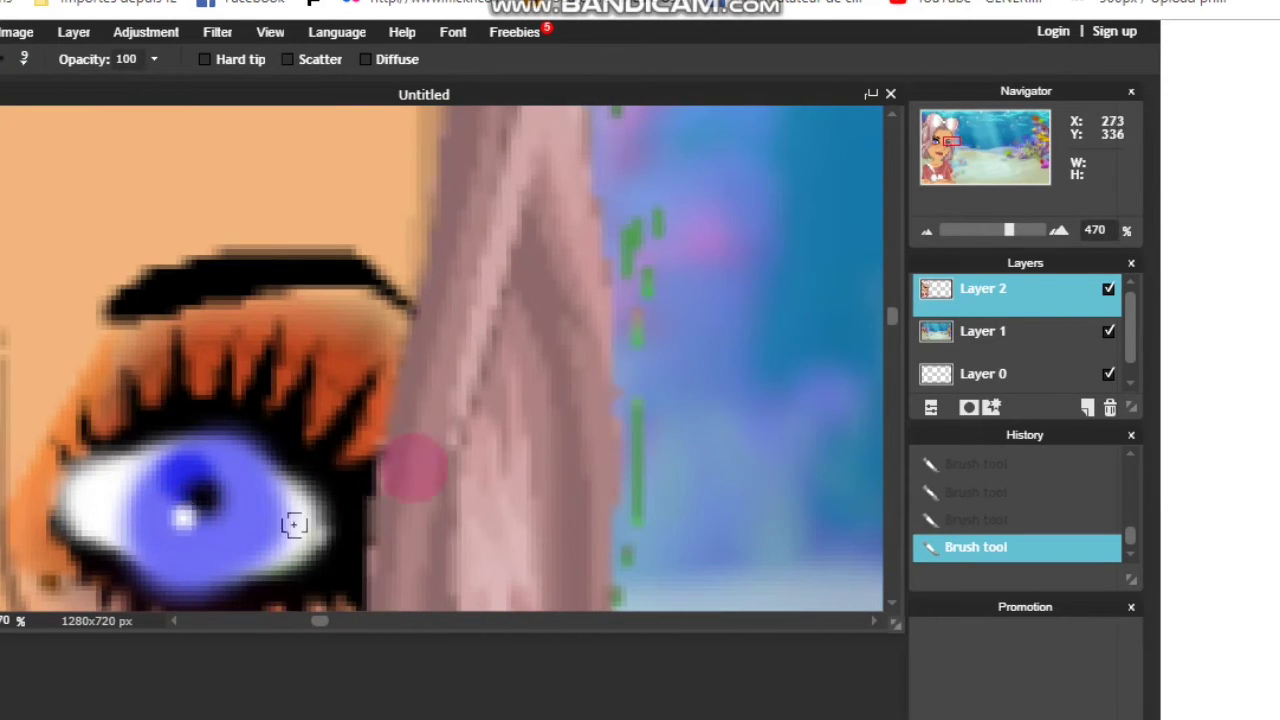
Step: Add a new layer above the avatar and apply a Gaussian blur with an amount of 30 to it
{"action": "scroll", "coordinate": [378, 498], "scroll_direction": "down", "scroll_amount": 1}
{"action": "scroll", "coordinate": [378, 498], "scroll_direction": "down", "scroll_amount": 8}
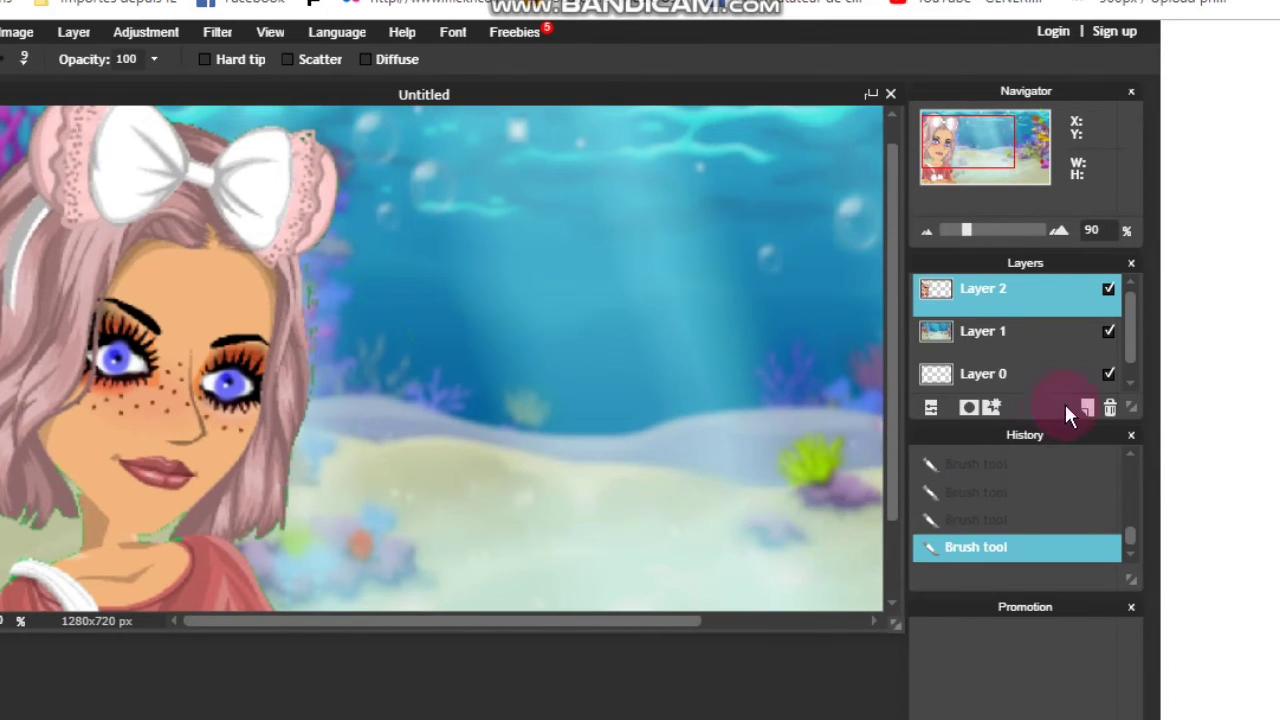
{"action": "left_click", "coordinate": [1086, 410]}
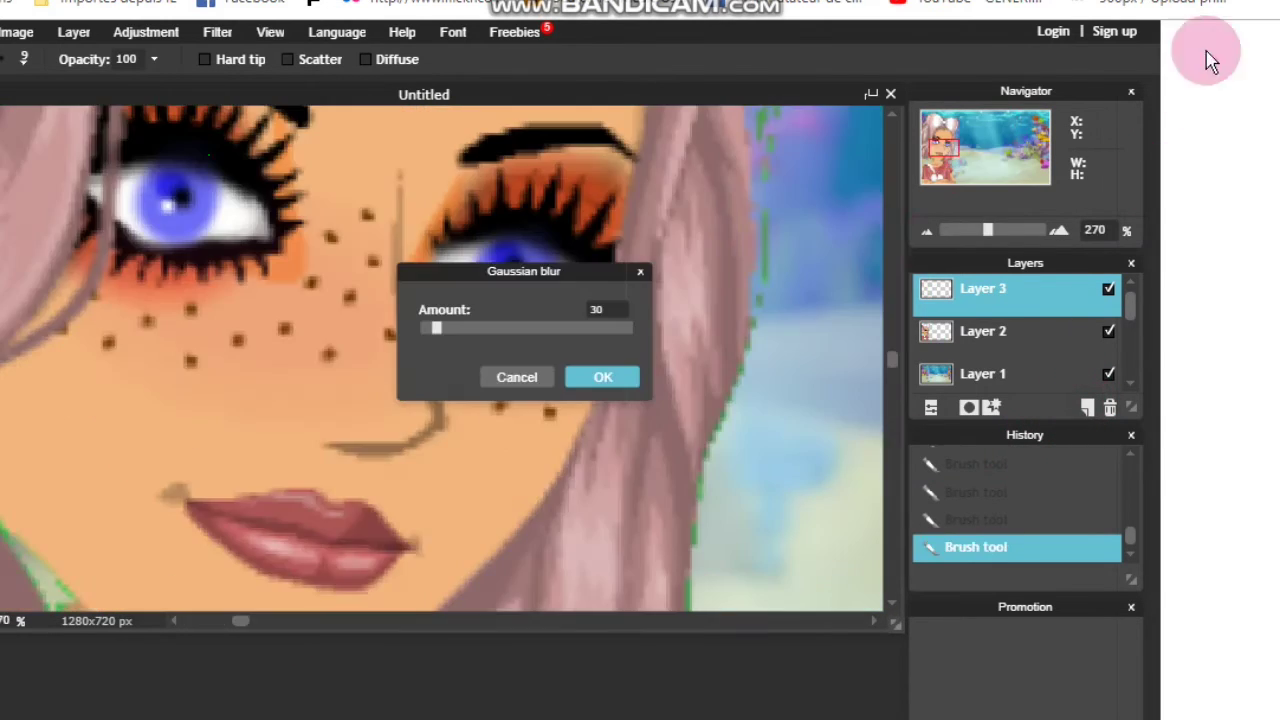
{"action": "left_click", "coordinate": [605, 380]}
{"action": "scroll", "coordinate": [605, 398], "scroll_direction": "down", "scroll_amount": 2}
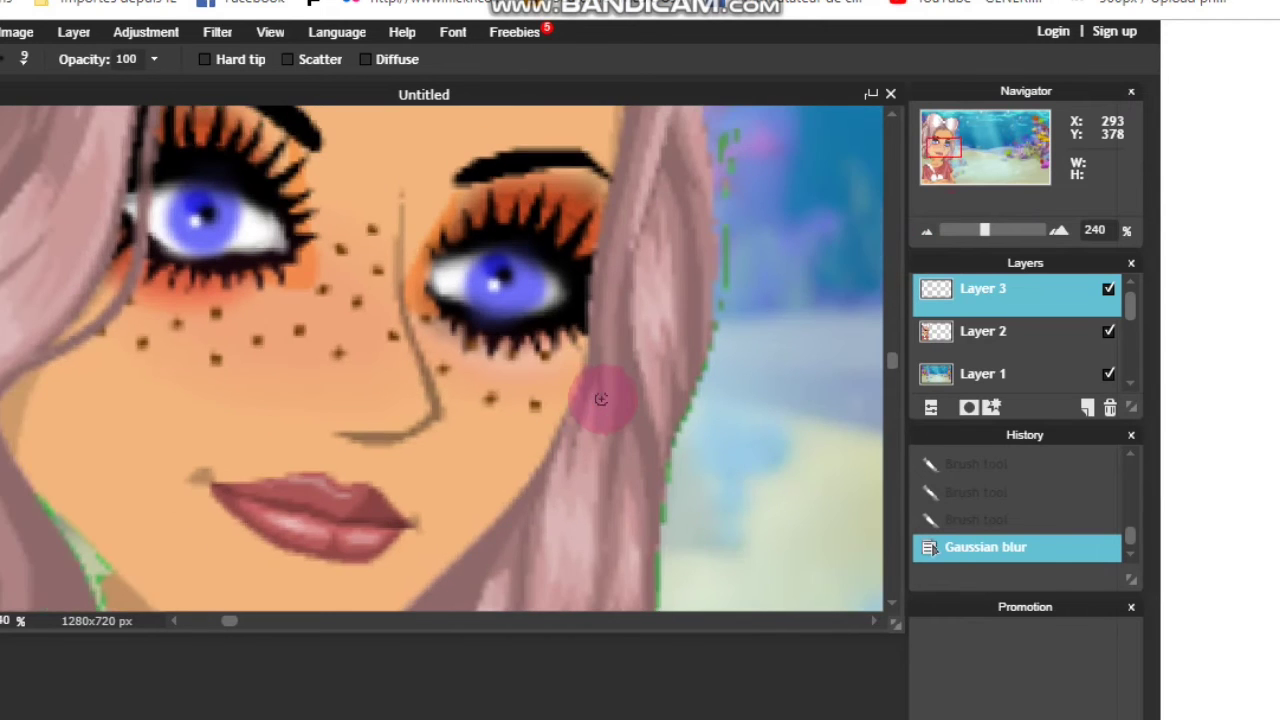
{"action": "scroll", "coordinate": [600, 398], "scroll_direction": "down", "scroll_amount": 5}
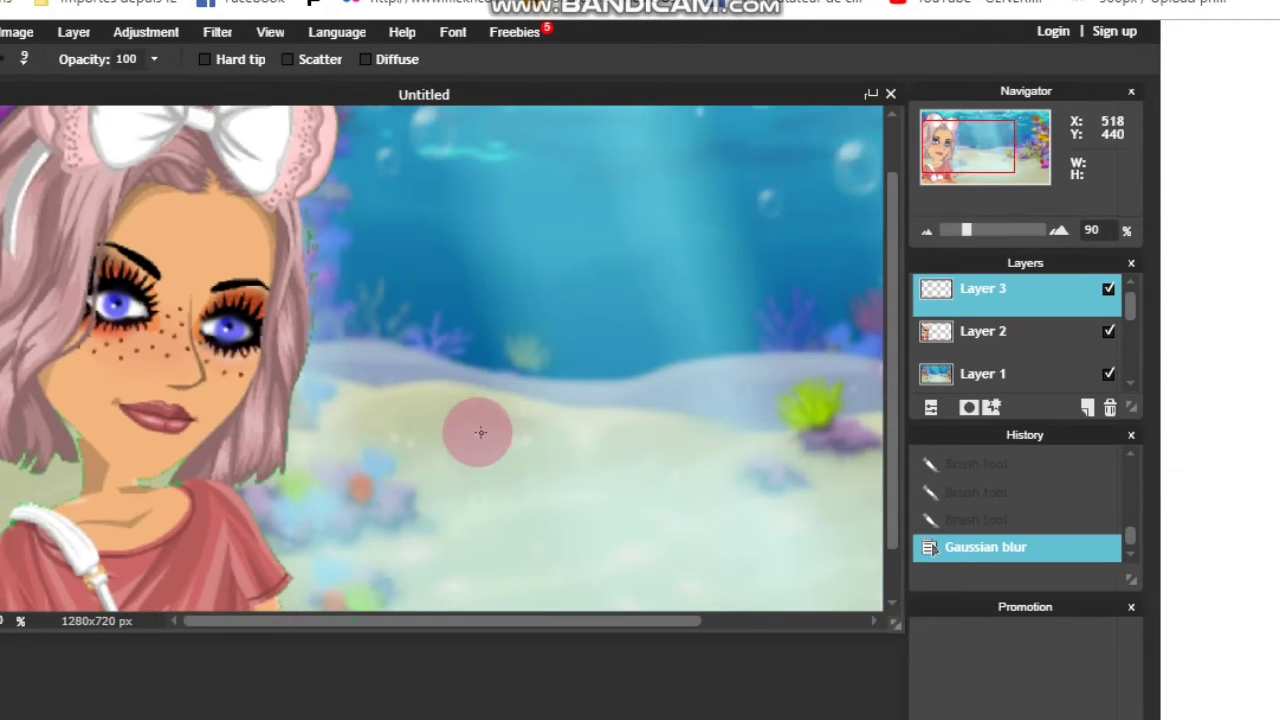
{"action": "scroll", "coordinate": [400, 435], "scroll_direction": "down", "scroll_amount": 4}
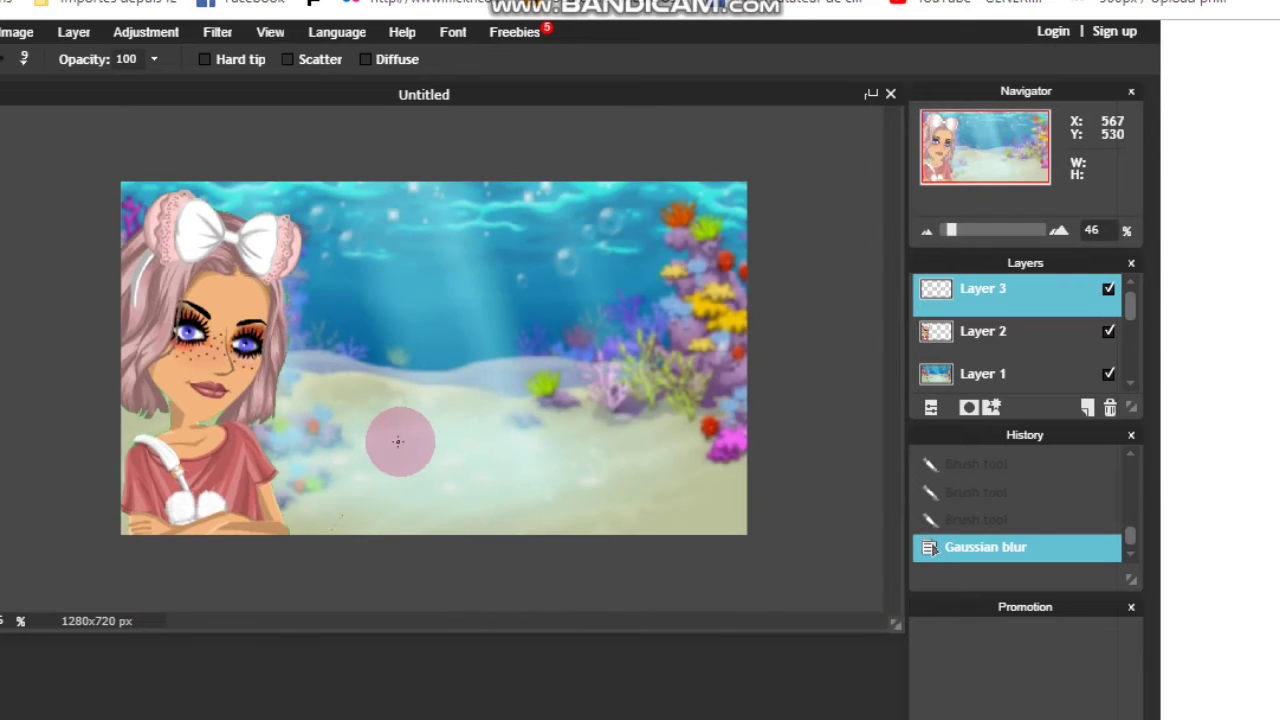
Step: Add a new layer at the top of the layer stack for the skin shading
{"action": "scroll", "coordinate": [401, 430], "scroll_direction": "up", "scroll_amount": 1}
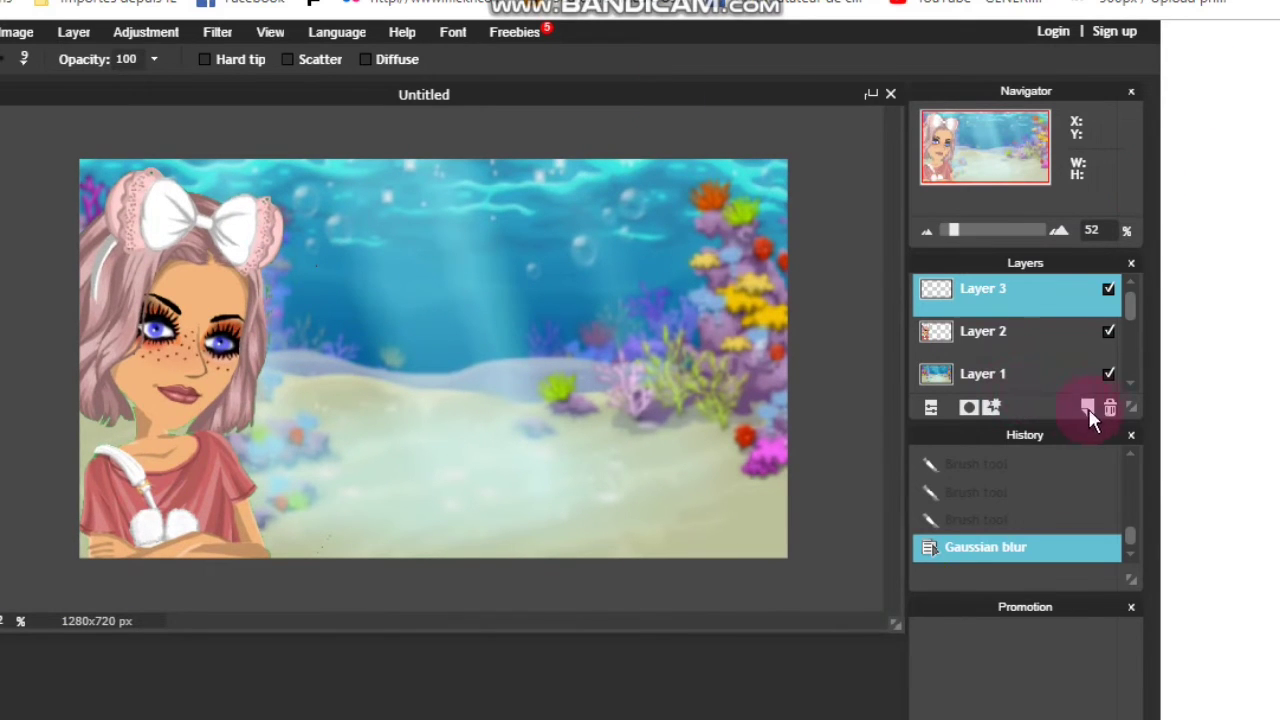
{"action": "left_click", "coordinate": [1087, 410]}
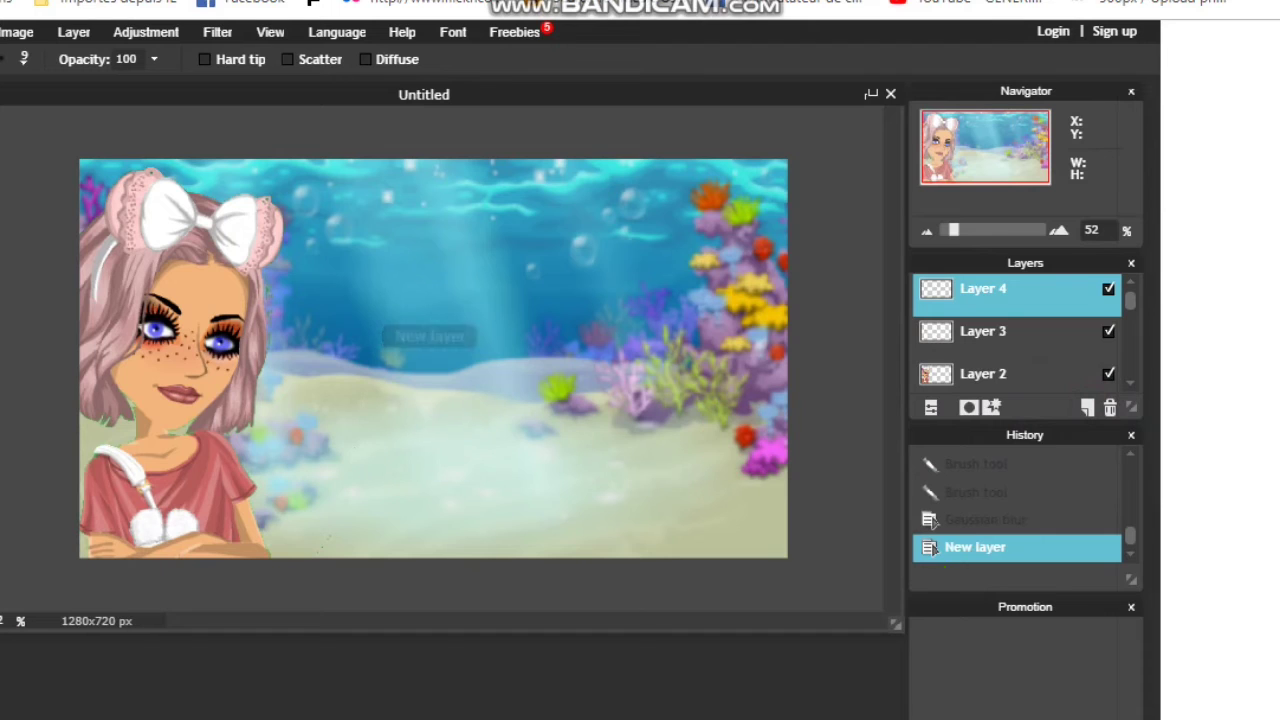
{"action": "left_click", "coordinate": [2, 560]}
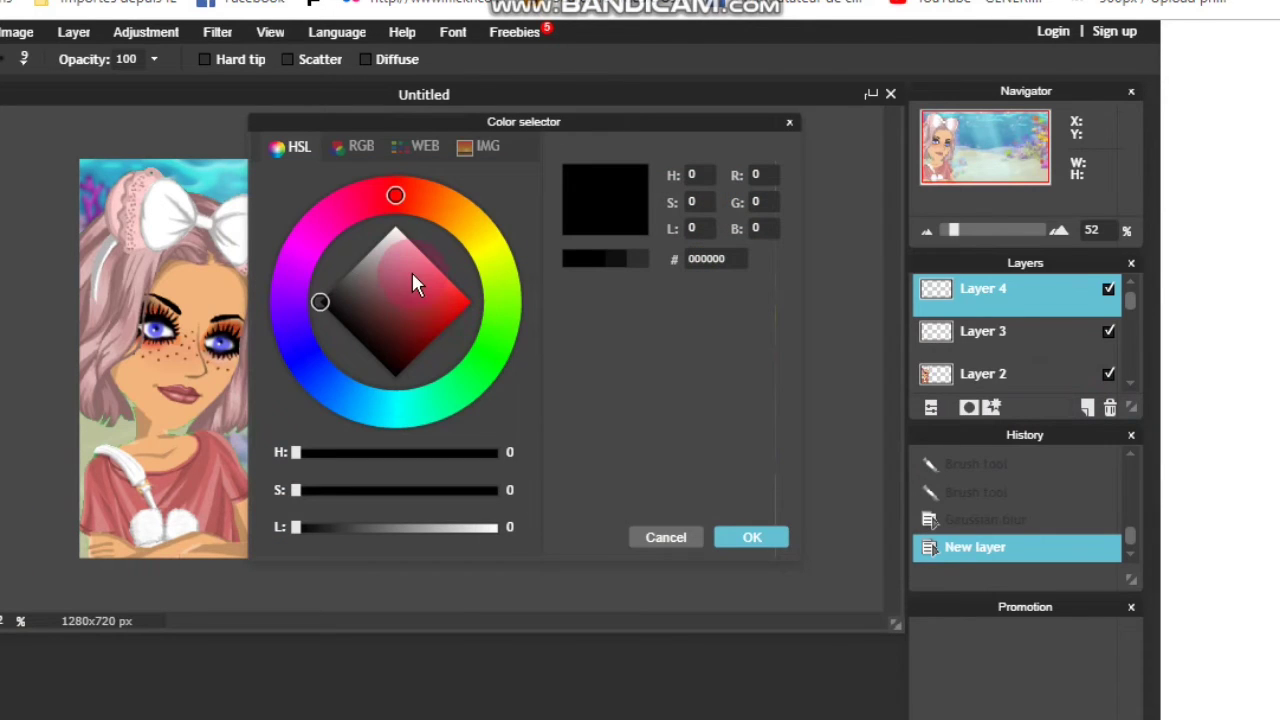
{"action": "left_click", "coordinate": [666, 540]}
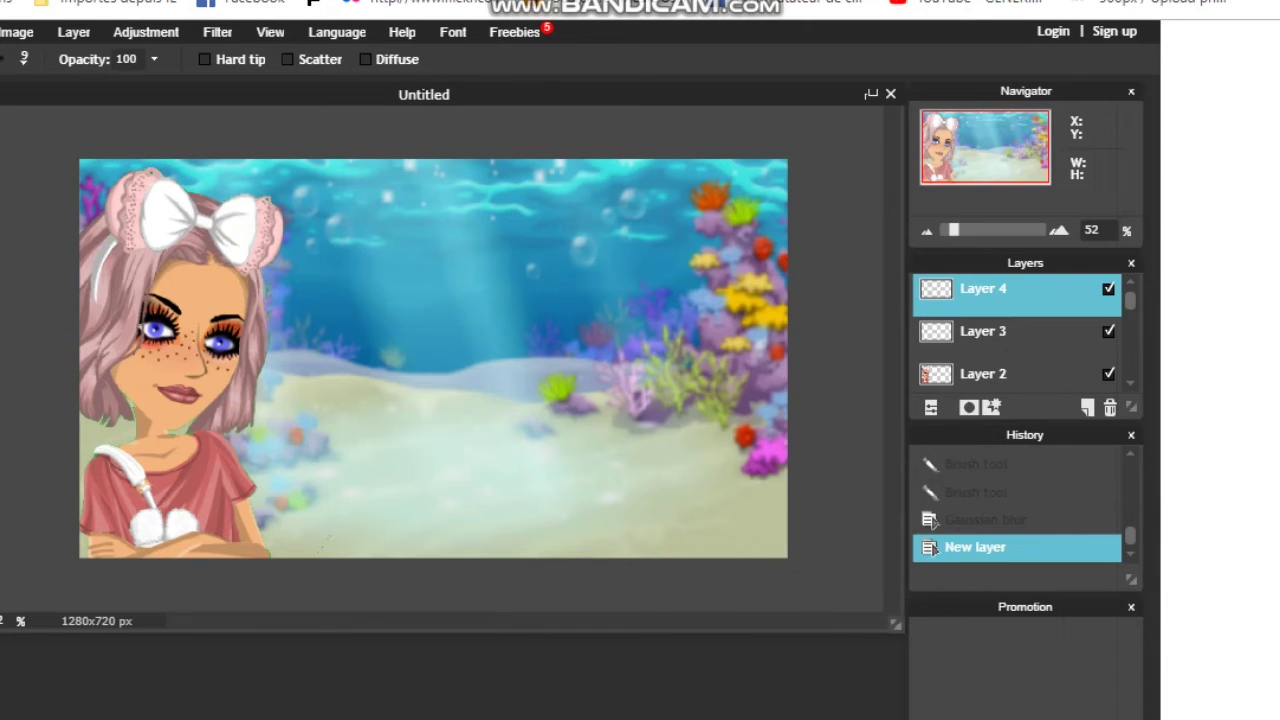
Step: Sample the avatar's skin tone and set the paint colour to the darker shade d4843d
{"action": "key", "text": "i"}
{"action": "scroll", "coordinate": [140, 394], "scroll_direction": "up", "scroll_amount": 1}
{"action": "left_click", "coordinate": [136, 270]}
{"action": "left_click", "coordinate": [8, 578]}
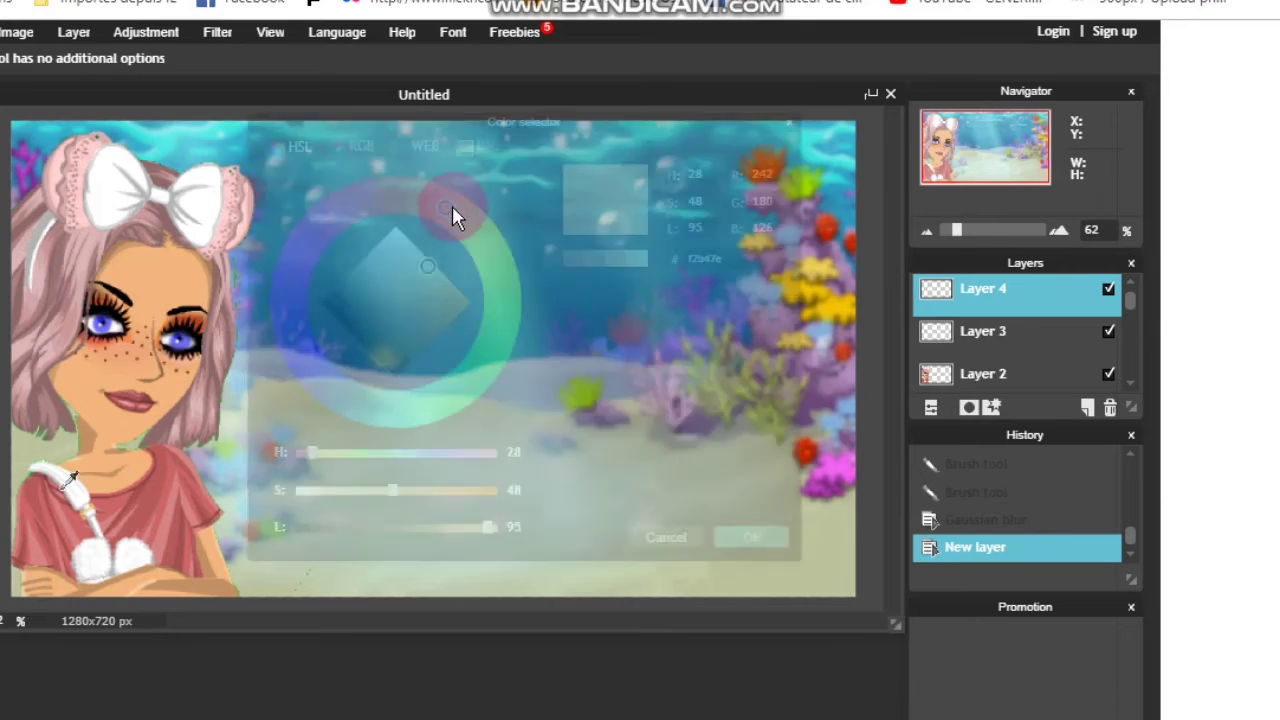
{"action": "left_click_drag", "start_coordinate": [428, 258], "coordinate": [437, 292]}
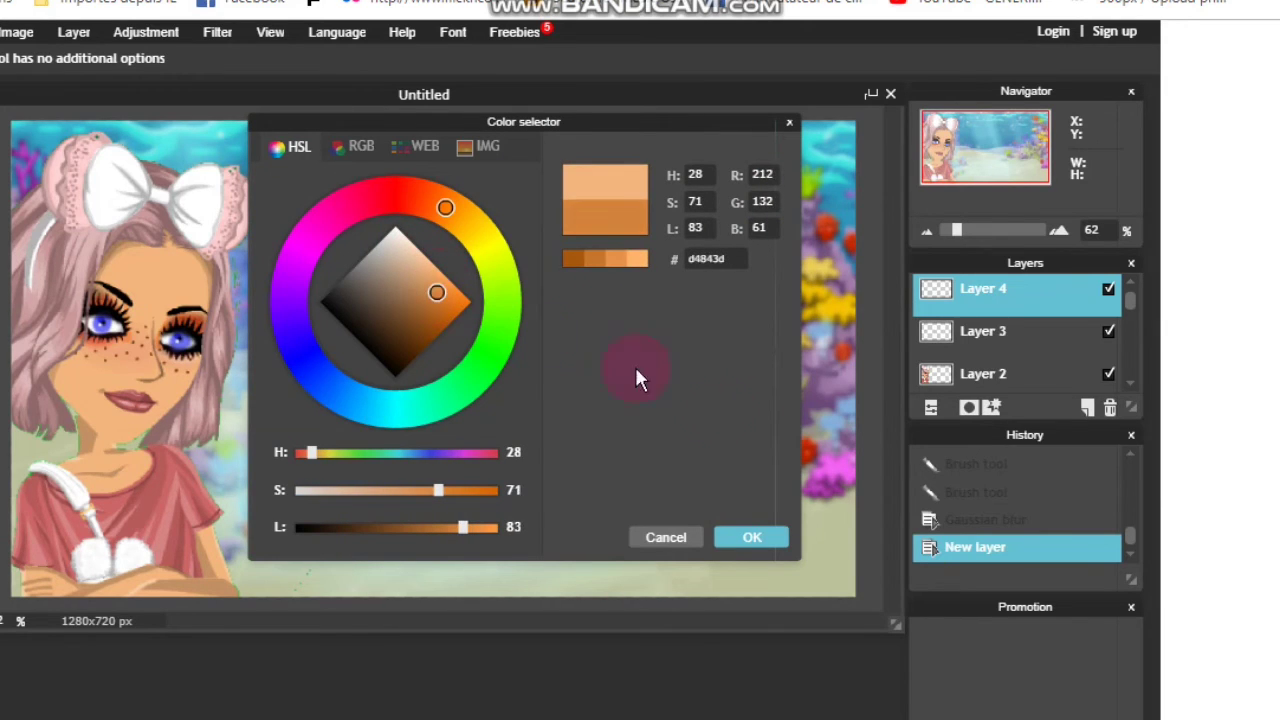
{"action": "left_click", "coordinate": [749, 537]}
Step: Paint a contour band along the avatar's left-hand cheek and jawline with a soft size 30 brush
{"action": "scroll", "coordinate": [300, 500], "scroll_direction": "up", "scroll_amount": 3}
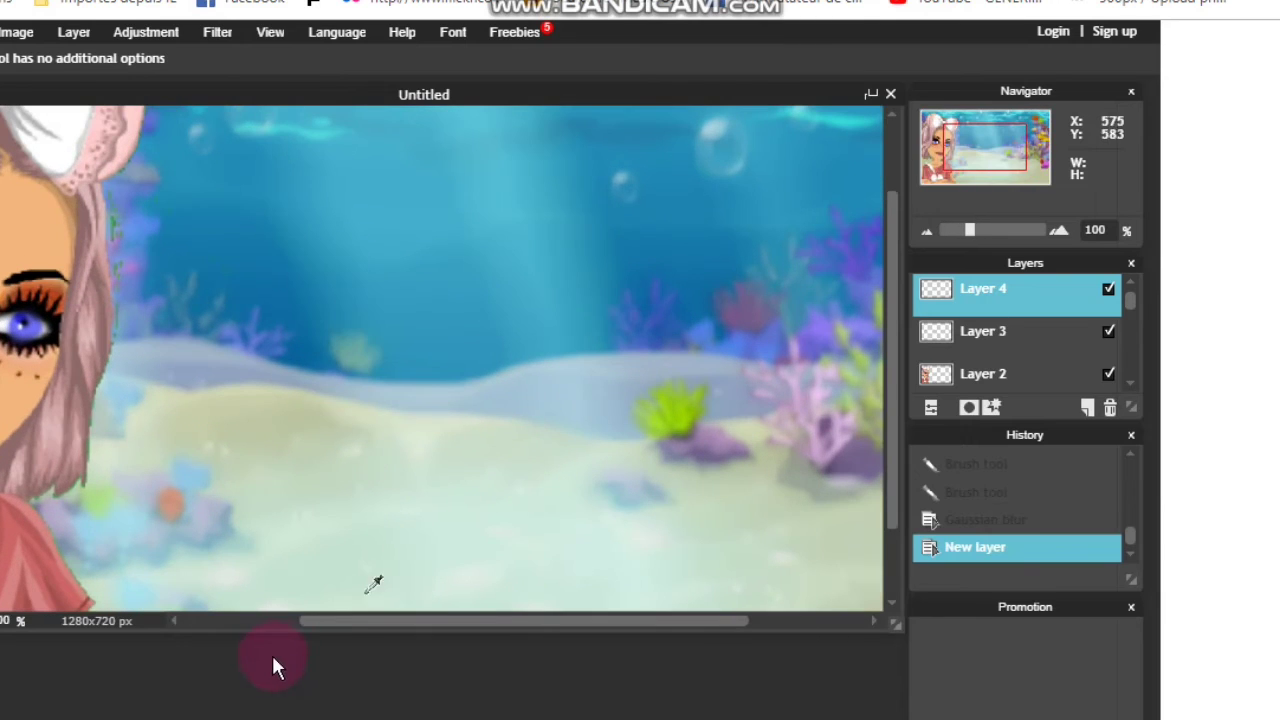
{"action": "mouse_move", "coordinate": [334, 622]}
{"action": "left_mouse_down"}
{"action": "mouse_move", "coordinate": [200, 622]}
{"action": "mouse_move", "coordinate": [215, 622]}
{"action": "left_mouse_up"}
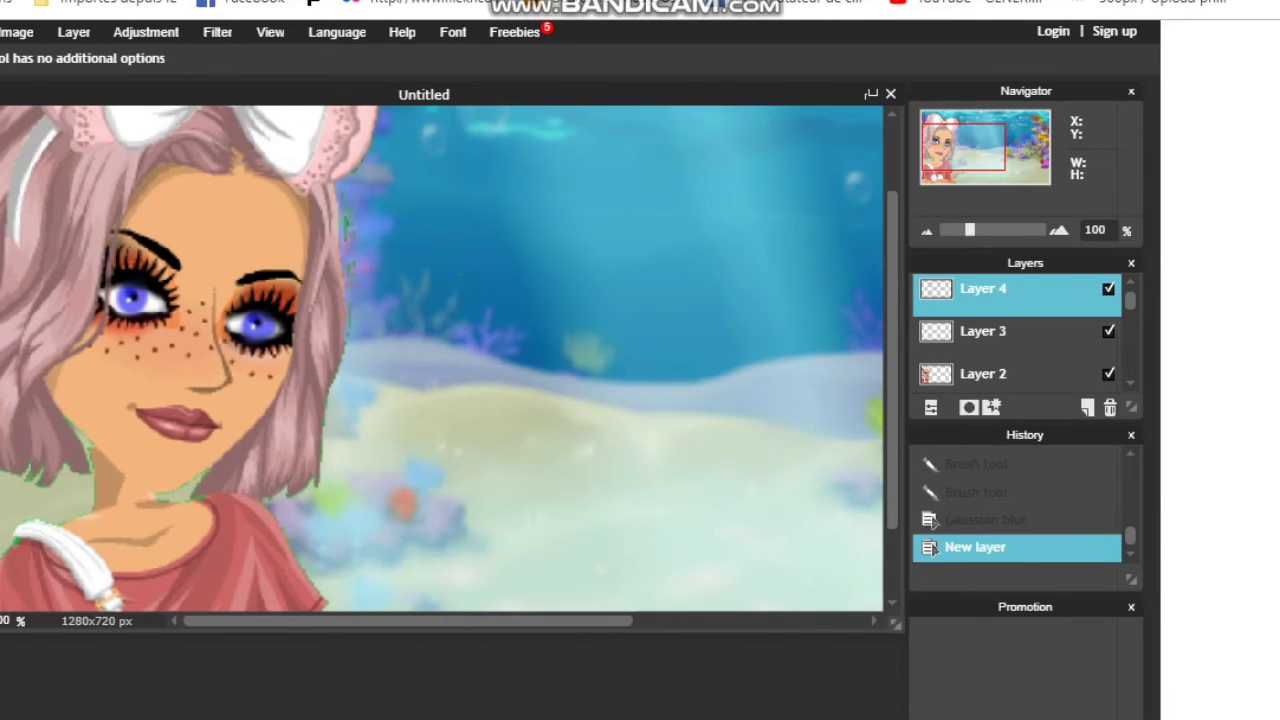
{"action": "key", "text": "b"}
{"action": "left_click", "coordinate": [20, 60]}
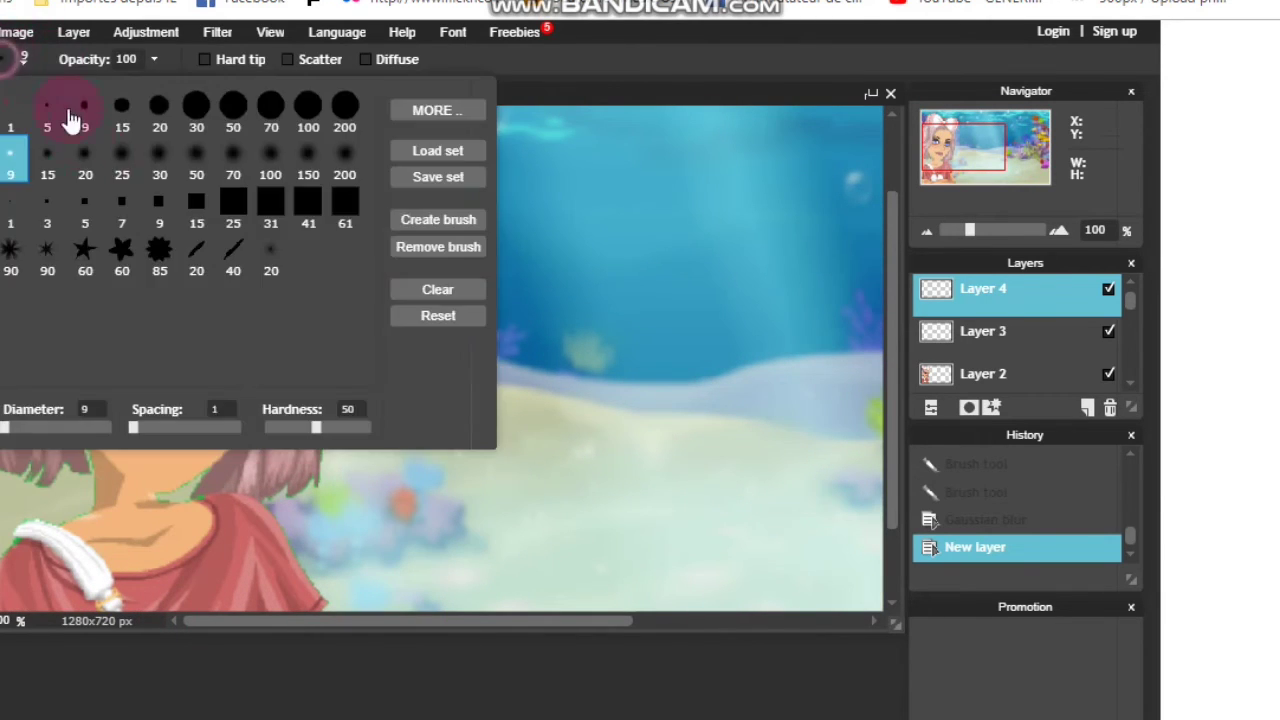
{"action": "left_click", "coordinate": [159, 153]}
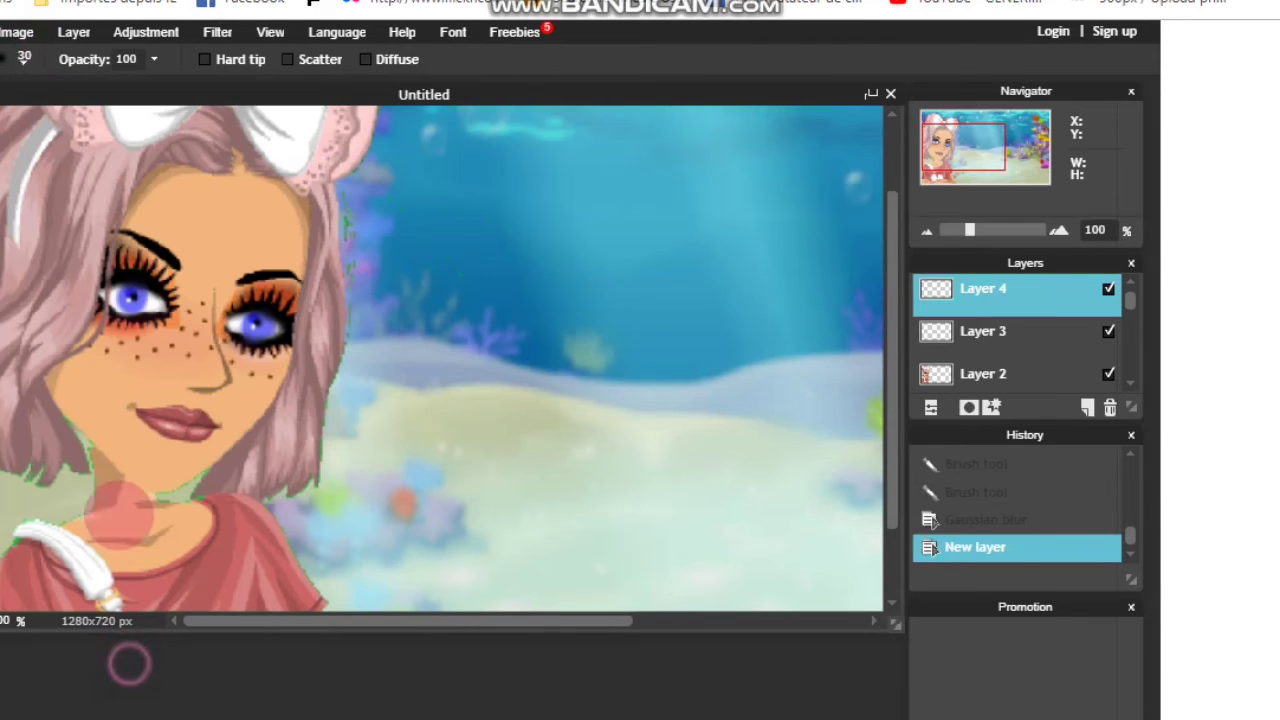
{"action": "scroll", "coordinate": [180, 437], "scroll_direction": "up", "scroll_amount": 5}
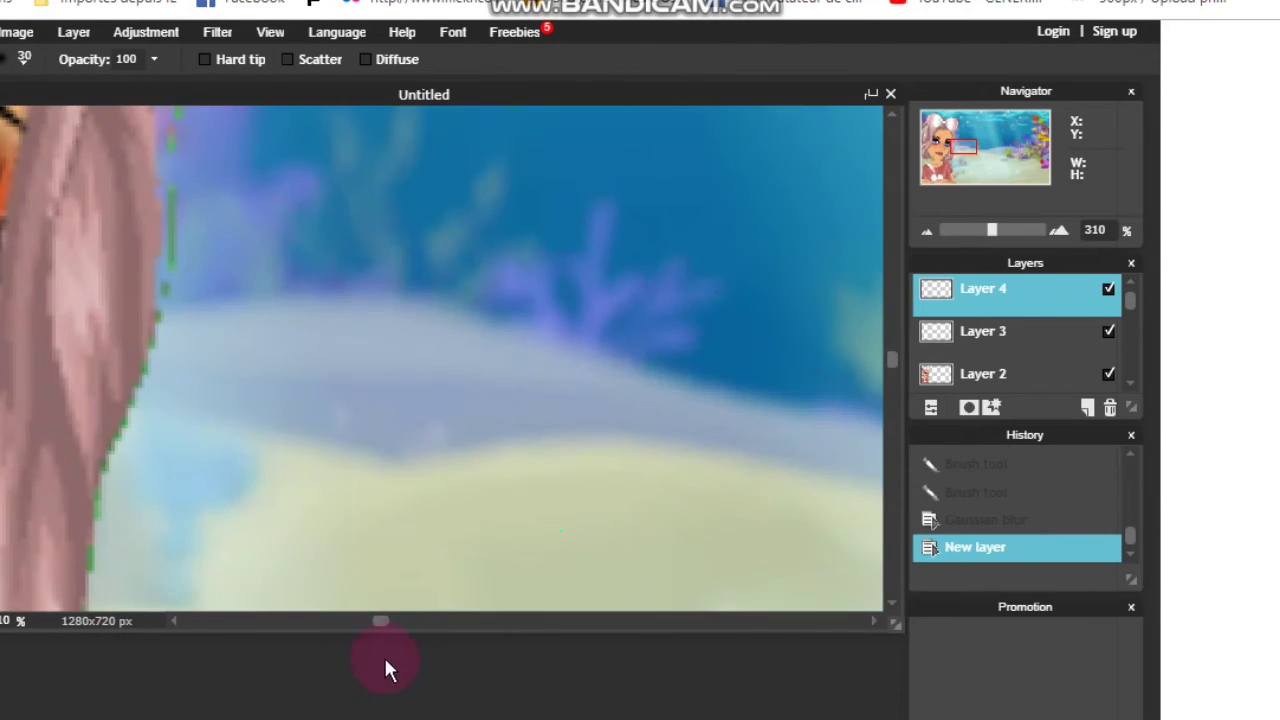
{"action": "left_click_drag", "start_coordinate": [390, 628], "coordinate": [202, 620]}
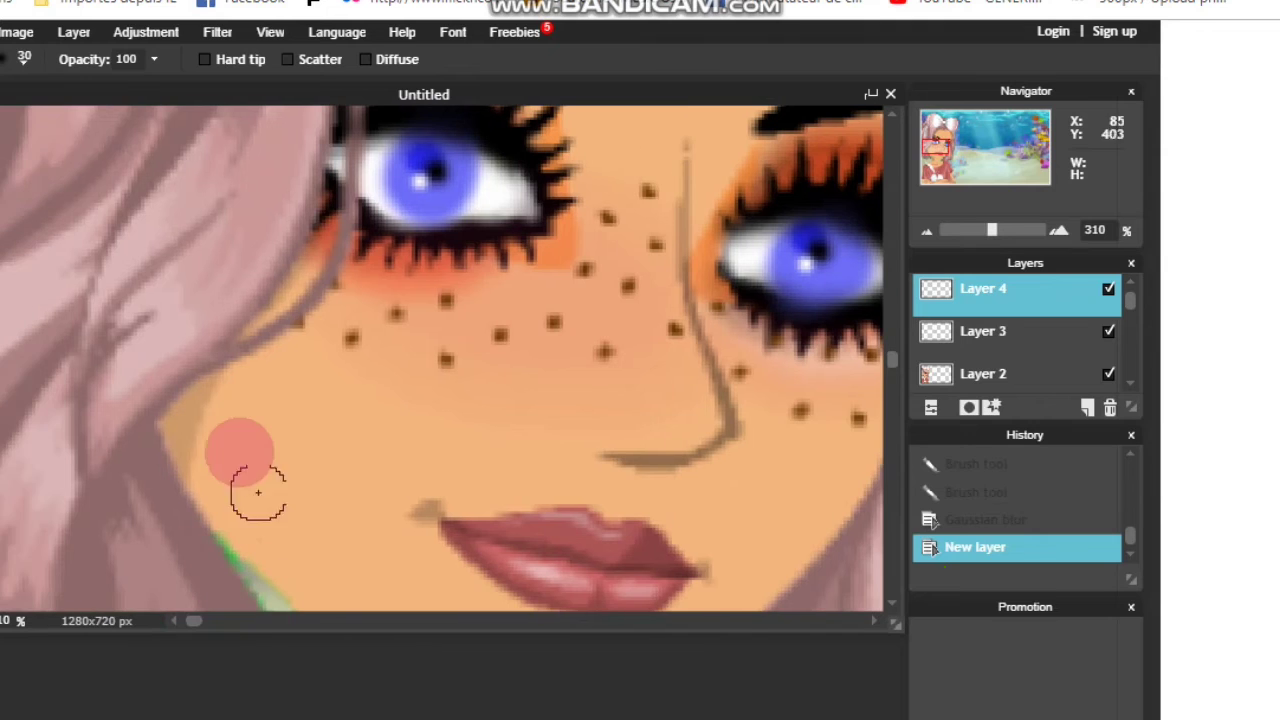
{"action": "mouse_move", "coordinate": [220, 433]}
{"action": "left_mouse_down"}
{"action": "mouse_move", "coordinate": [224, 472]}
{"action": "mouse_move", "coordinate": [314, 549]}
{"action": "left_mouse_up"}
{"action": "scroll", "coordinate": [329, 500], "scroll_direction": "down", "scroll_amount": 1}
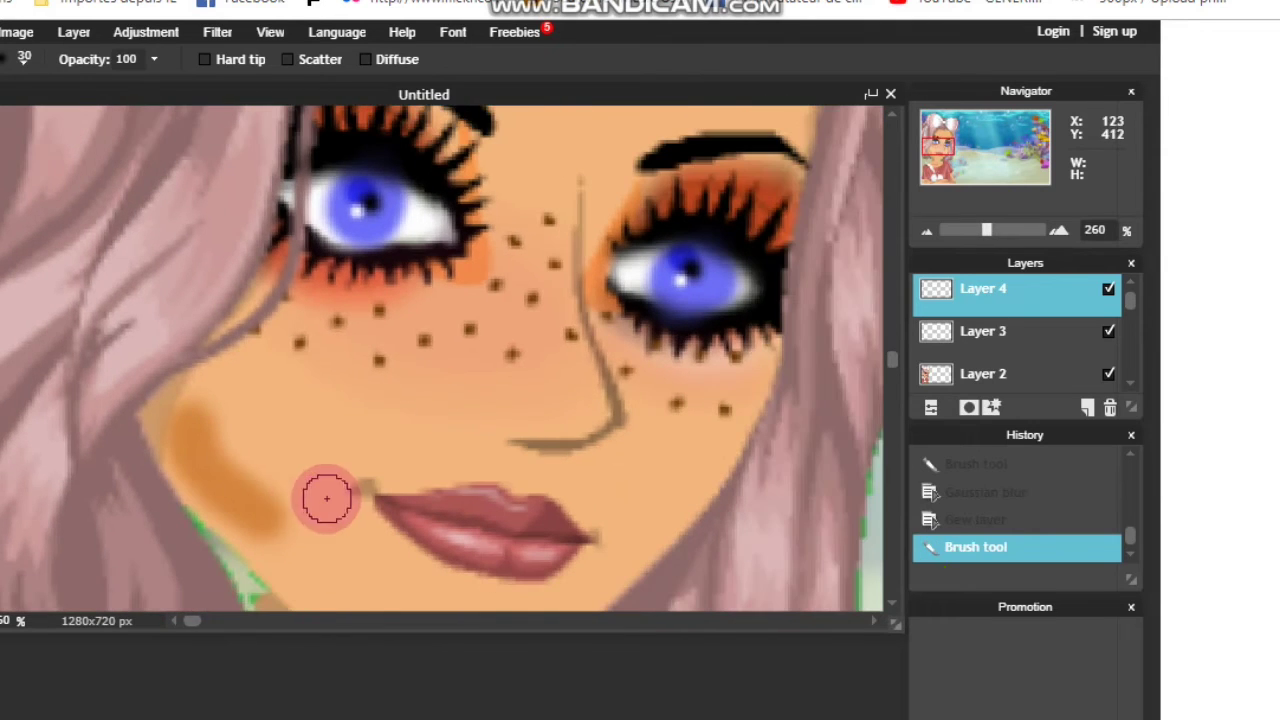
{"action": "mouse_move", "coordinate": [266, 490]}
{"action": "left_mouse_down"}
{"action": "mouse_move", "coordinate": [223, 477]}
{"action": "mouse_move", "coordinate": [314, 577]}
{"action": "mouse_move", "coordinate": [320, 540]}
{"action": "left_mouse_up"}
{"action": "scroll", "coordinate": [322, 504], "scroll_direction": "up", "scroll_amount": 1}
{"action": "scroll", "coordinate": [322, 504], "scroll_direction": "down", "scroll_amount": 2}
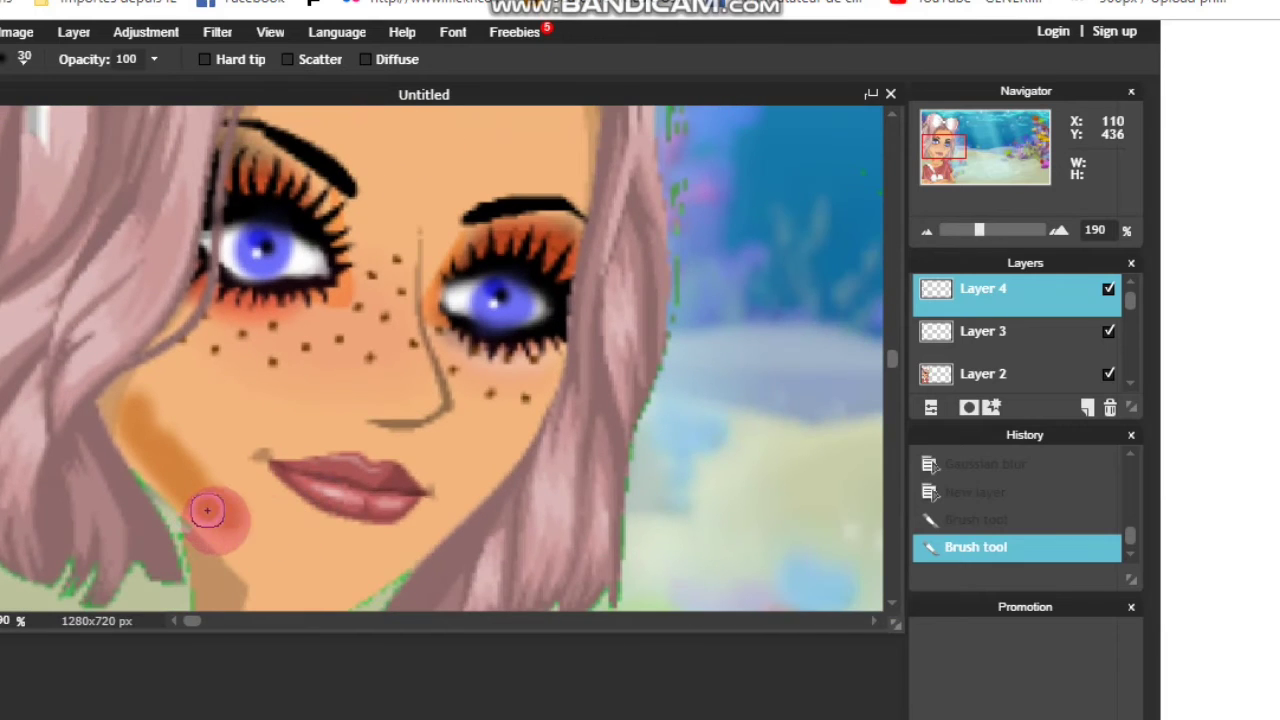
{"action": "mouse_move", "coordinate": [232, 529]}
{"action": "left_mouse_down"}
{"action": "mouse_move", "coordinate": [255, 560]}
{"action": "mouse_move", "coordinate": [184, 459]}
{"action": "mouse_move", "coordinate": [120, 434]}
{"action": "left_mouse_up"}
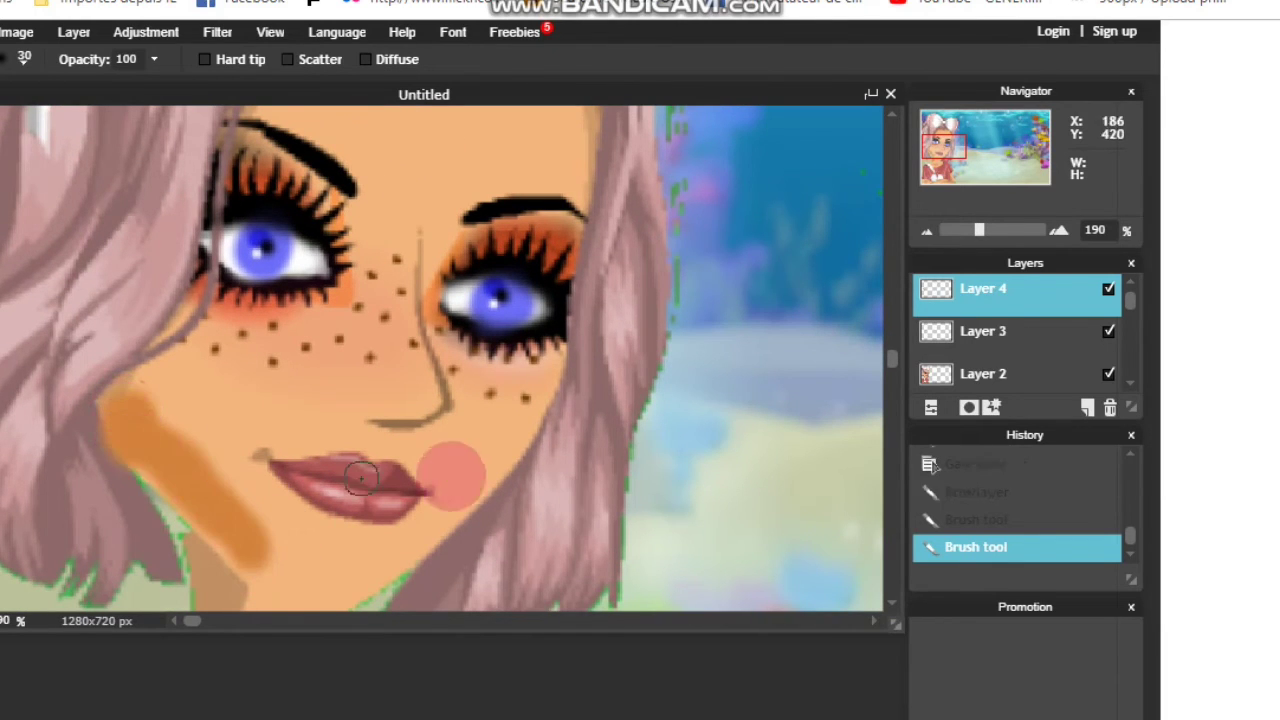
Step: Paint matching contour strokes on the right-hand cheek, along the hairline, above both eyebrows and down the nose
{"action": "mouse_move", "coordinate": [511, 423]}
{"action": "left_mouse_down"}
{"action": "mouse_move", "coordinate": [449, 500]}
{"action": "mouse_move", "coordinate": [502, 425]}
{"action": "left_mouse_up"}
{"action": "scroll", "coordinate": [494, 414], "scroll_direction": "down", "scroll_amount": 5}
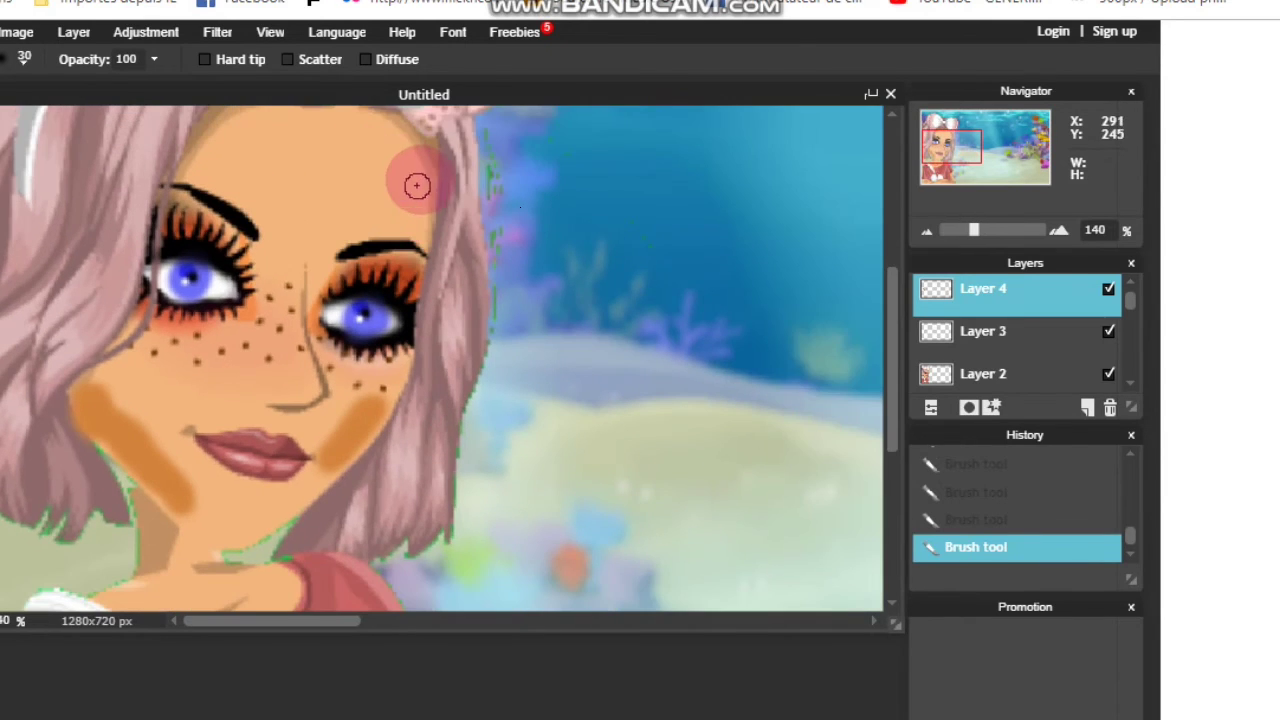
{"action": "left_click_drag", "start_coordinate": [419, 175], "coordinate": [415, 150]}
{"action": "scroll", "coordinate": [306, 140], "scroll_direction": "down", "scroll_amount": 1}
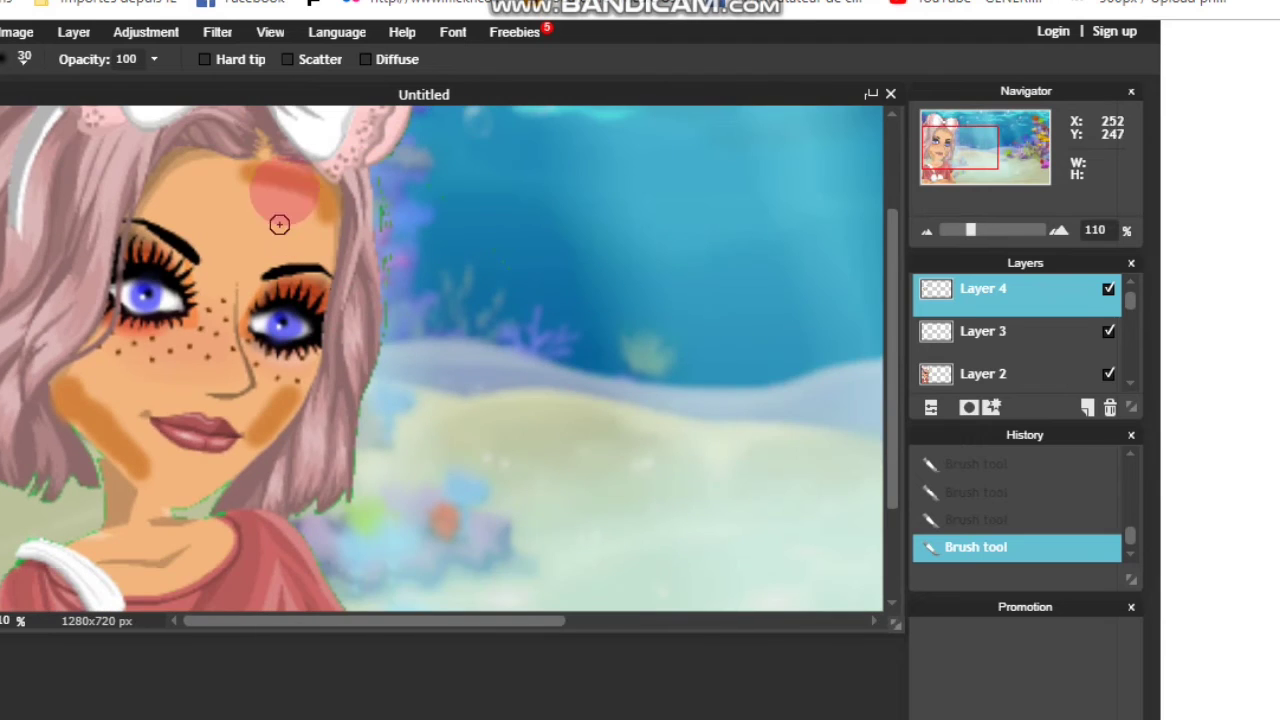
{"action": "mouse_move", "coordinate": [286, 172]}
{"action": "left_mouse_down"}
{"action": "mouse_move", "coordinate": [164, 180]}
{"action": "mouse_move", "coordinate": [189, 158]}
{"action": "mouse_move", "coordinate": [224, 157]}
{"action": "left_mouse_up"}
{"action": "mouse_move", "coordinate": [227, 278]}
{"action": "left_mouse_down"}
{"action": "mouse_move", "coordinate": [234, 368]}
{"action": "mouse_move", "coordinate": [213, 383]}
{"action": "mouse_move", "coordinate": [225, 393]}
{"action": "mouse_move", "coordinate": [240, 379]}
{"action": "mouse_move", "coordinate": [233, 325]}
{"action": "mouse_move", "coordinate": [273, 327]}
{"action": "mouse_move", "coordinate": [310, 157]}
{"action": "mouse_move", "coordinate": [382, 369]}
{"action": "mouse_move", "coordinate": [295, 374]}
{"action": "mouse_move", "coordinate": [254, 275]}
{"action": "mouse_move", "coordinate": [199, 225]}
{"action": "mouse_move", "coordinate": [721, 309]}
{"action": "left_mouse_up"}
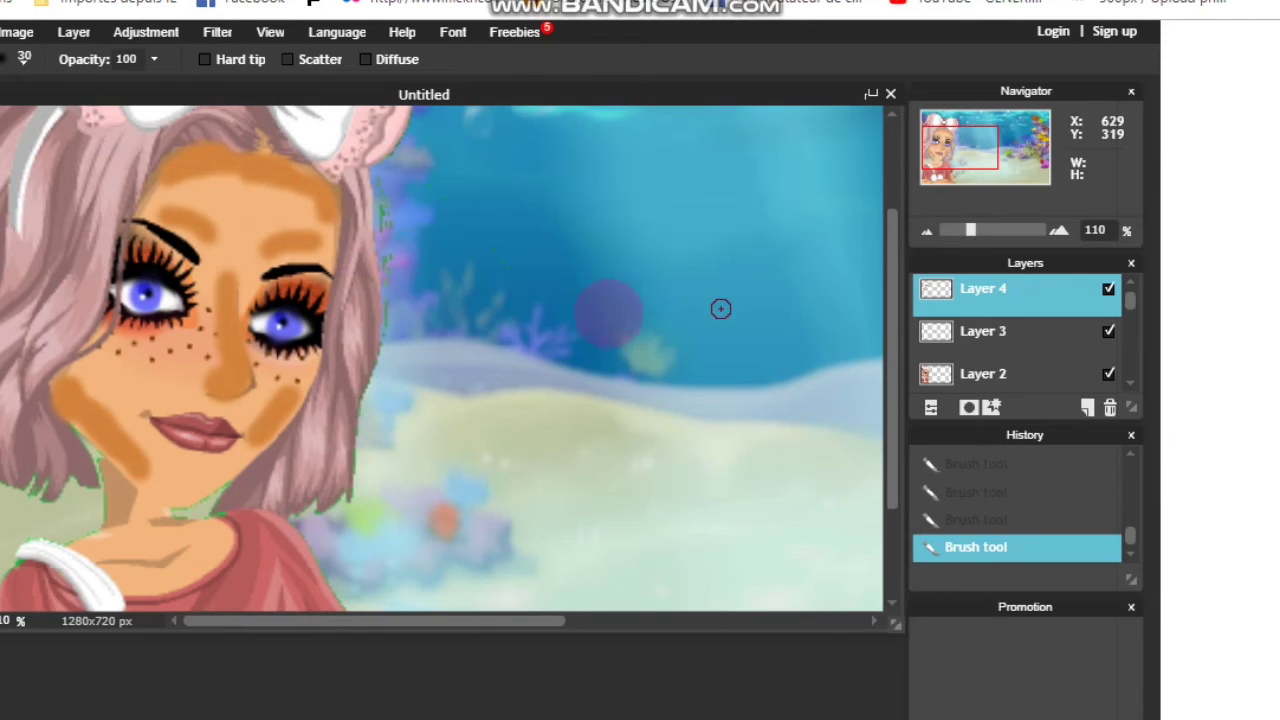
Step: Soften the face contour strokes with a Gaussian blur of amount 163
{"action": "scroll", "coordinate": [568, 314], "scroll_direction": "down", "scroll_amount": 1}
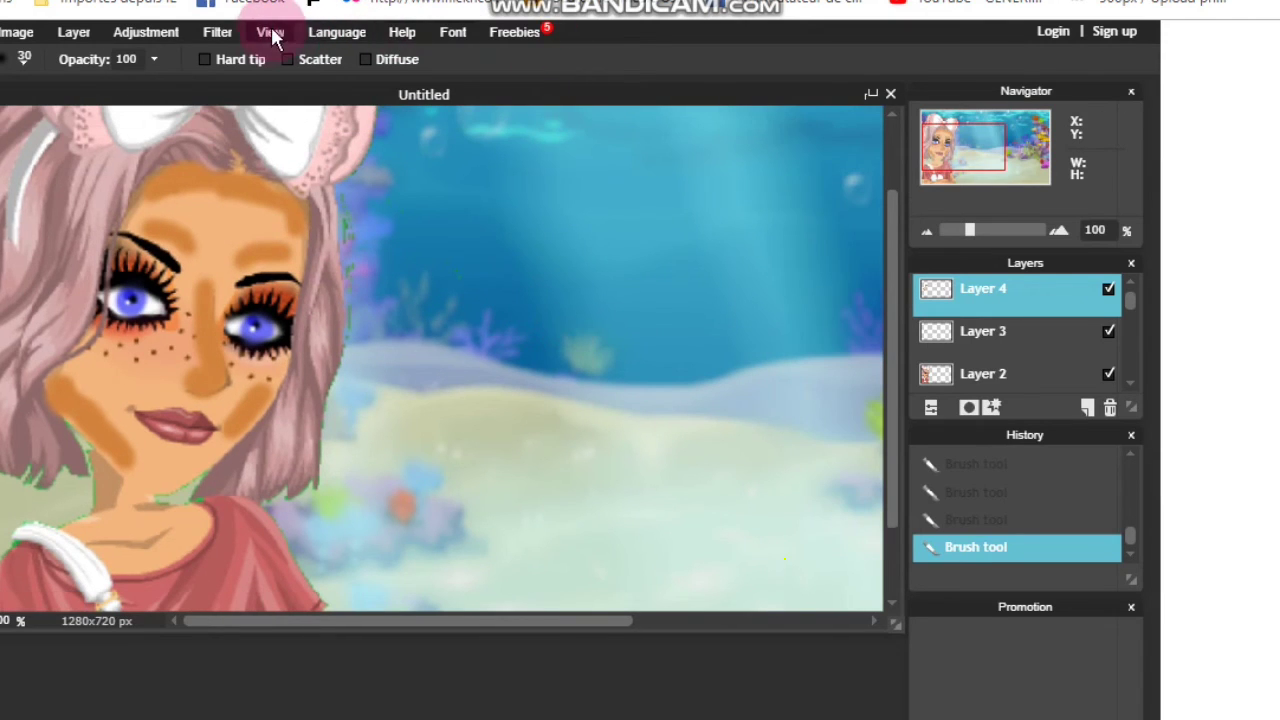
{"action": "left_click", "coordinate": [221, 34]}
{"action": "left_click", "coordinate": [255, 100]}
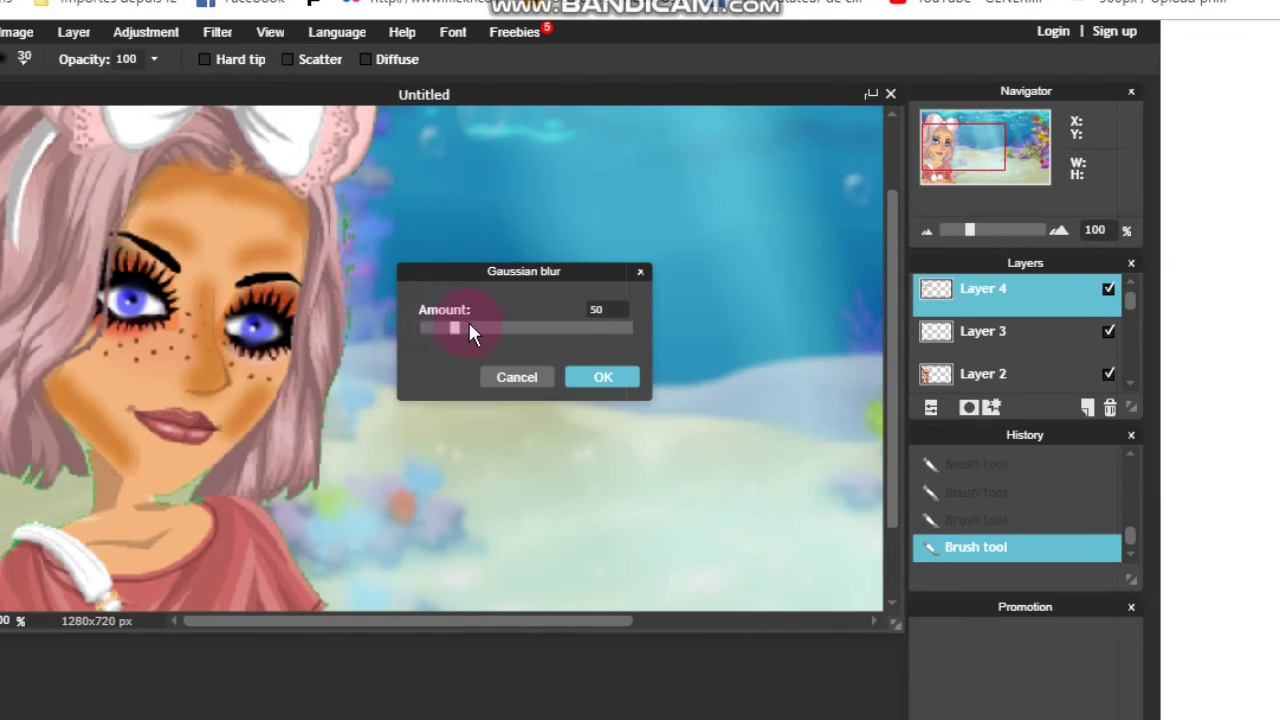
{"action": "left_click_drag", "start_coordinate": [505, 325], "coordinate": [549, 326]}
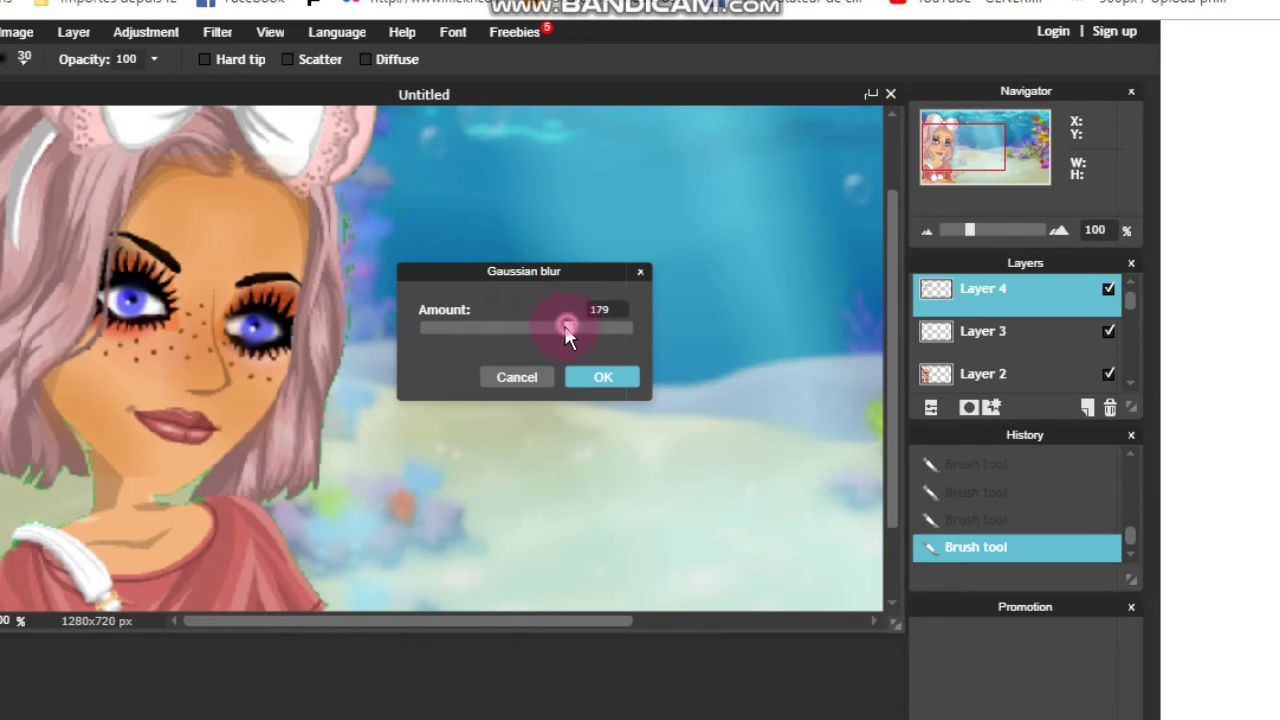
{"action": "left_click", "coordinate": [612, 379]}
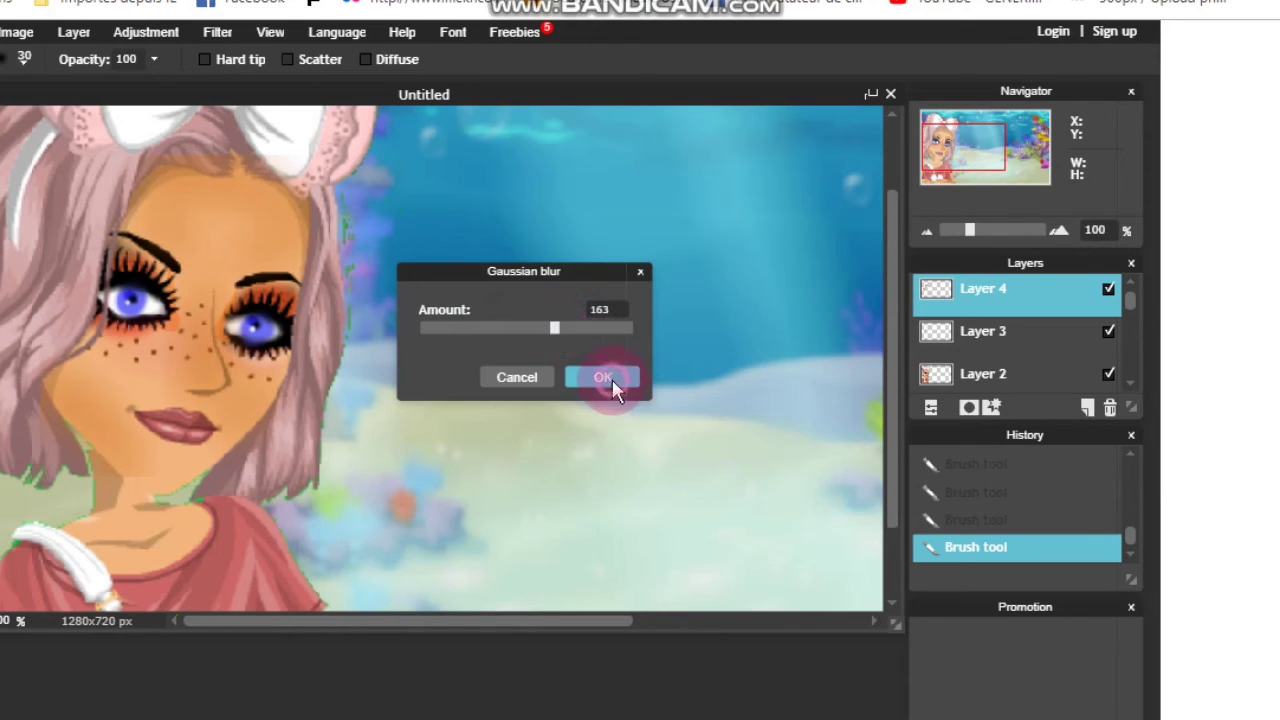
Step: Paint darker shading over the avatar's neck and collarbone area with the same brush
{"action": "scroll", "coordinate": [416, 420], "scroll_direction": "down", "scroll_amount": 3}
{"action": "scroll", "coordinate": [136, 398], "scroll_direction": "up", "scroll_amount": 2}
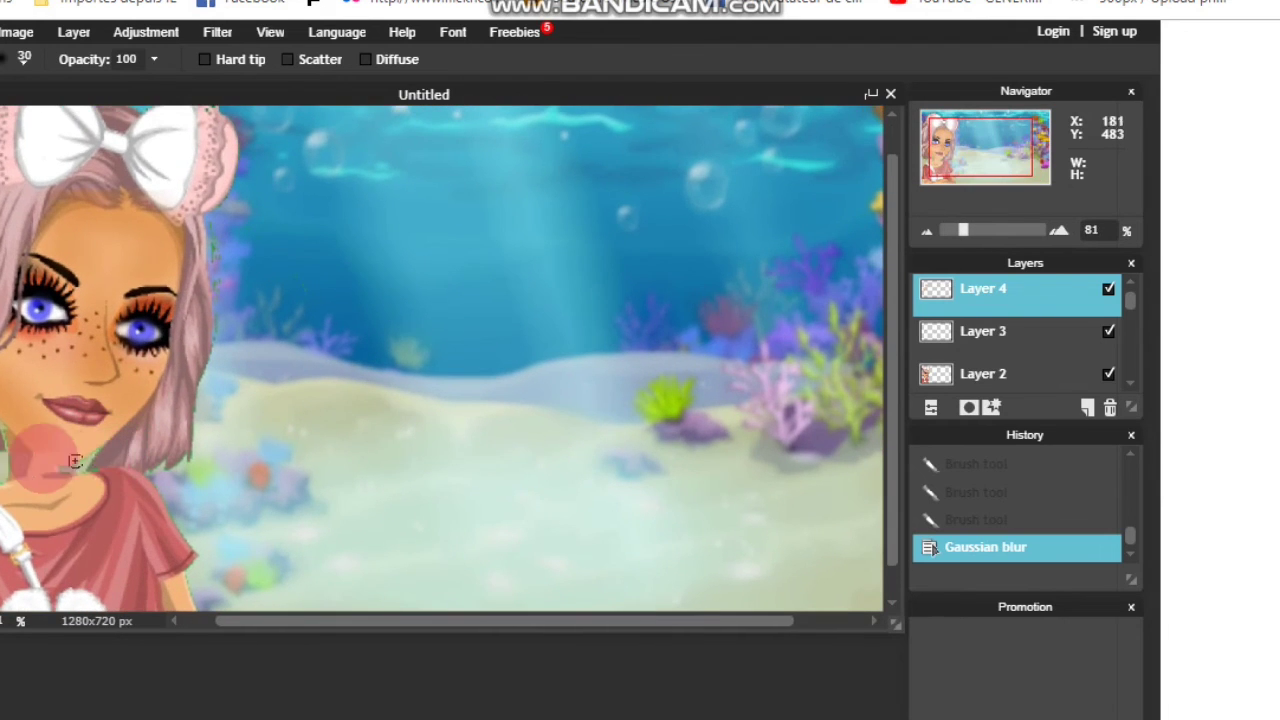
{"action": "scroll", "coordinate": [235, 532], "scroll_direction": "down", "scroll_amount": 2}
{"action": "scroll", "coordinate": [259, 622], "scroll_direction": "down", "scroll_amount": 2}
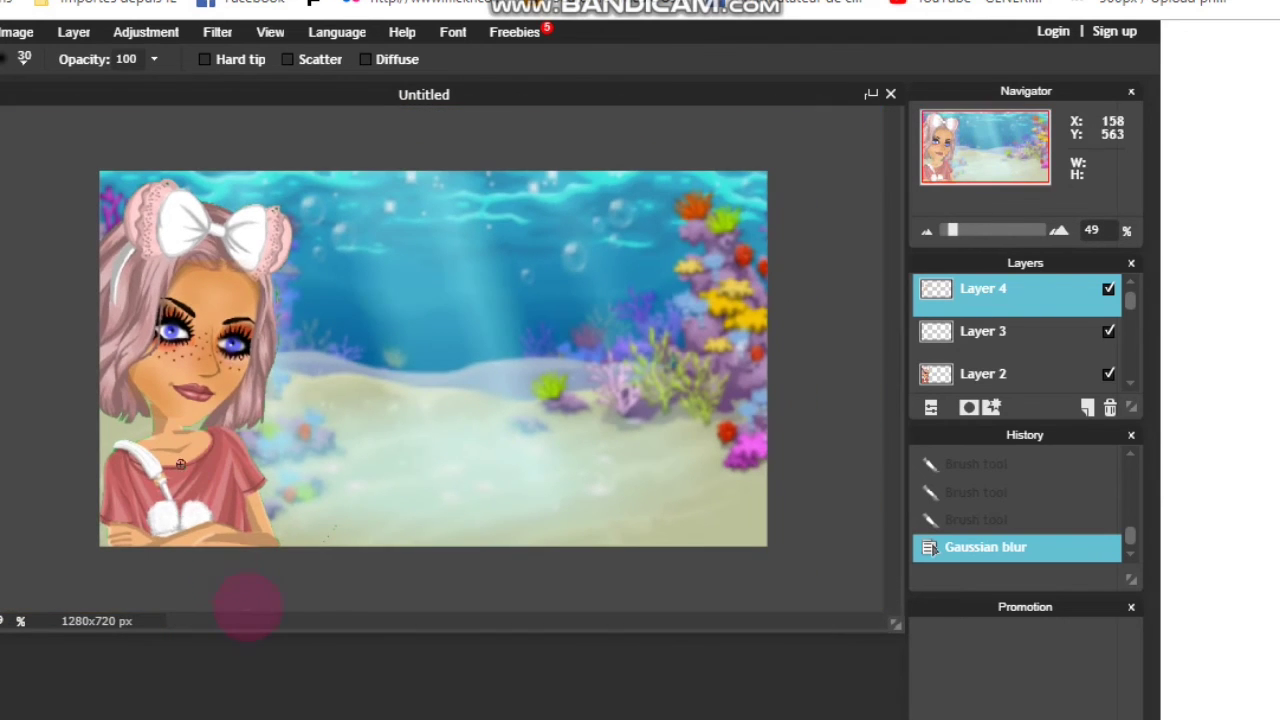
{"action": "scroll", "coordinate": [251, 395], "scroll_direction": "up", "scroll_amount": 2}
{"action": "scroll", "coordinate": [249, 566], "scroll_direction": "up", "scroll_amount": 1}
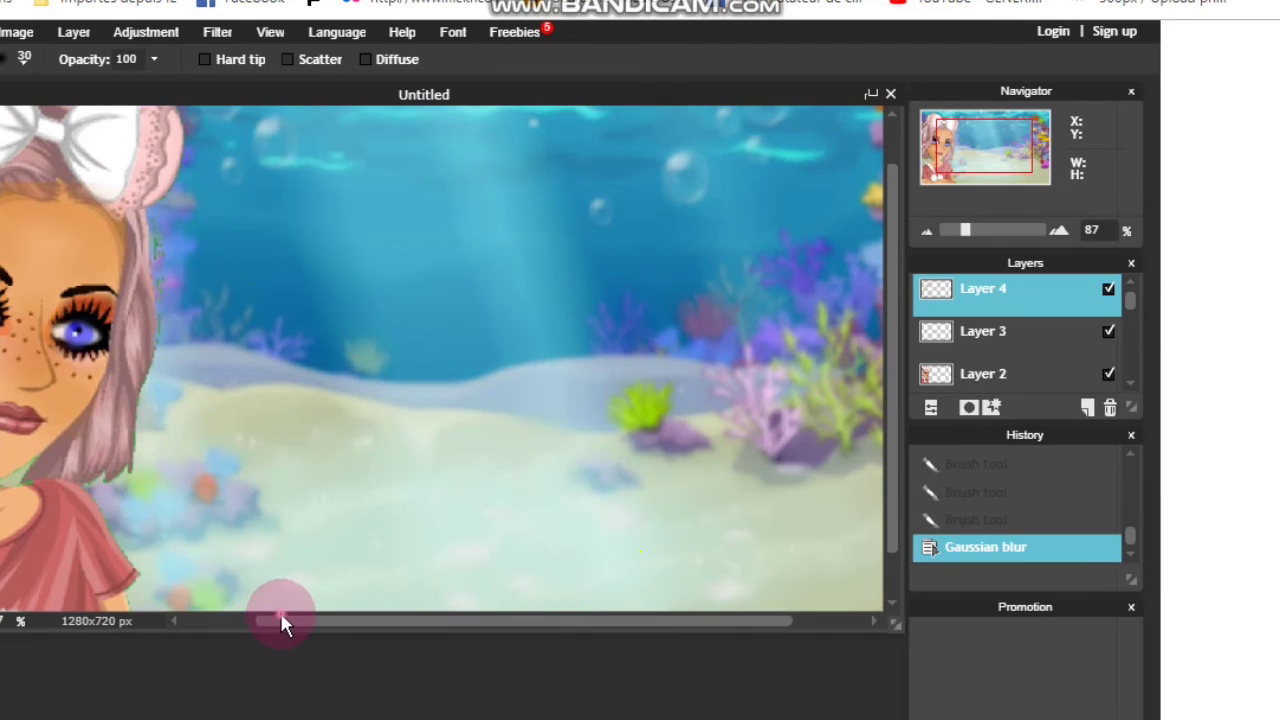
{"action": "left_click_drag", "start_coordinate": [283, 620], "coordinate": [163, 617]}
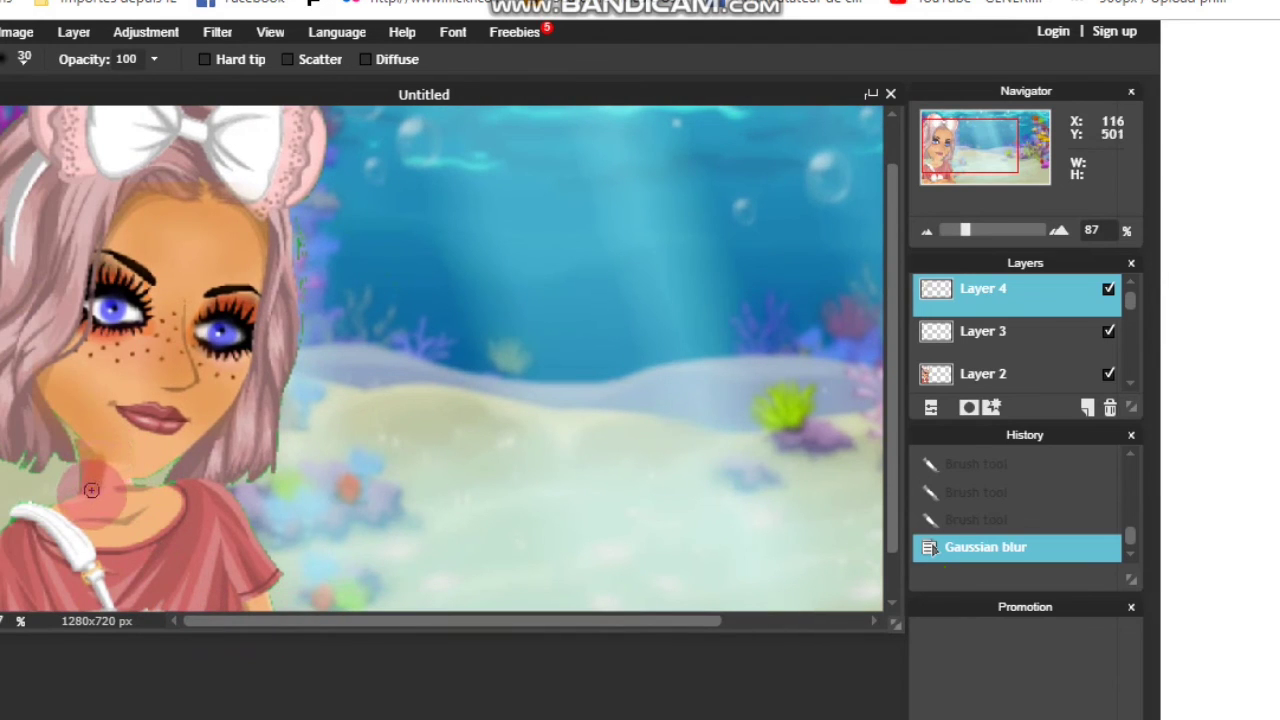
{"action": "mouse_move", "coordinate": [148, 491]}
{"action": "left_mouse_down"}
{"action": "mouse_move", "coordinate": [143, 480]}
{"action": "mouse_move", "coordinate": [111, 520]}
{"action": "mouse_move", "coordinate": [92, 514]}
{"action": "mouse_move", "coordinate": [85, 545]}
{"action": "mouse_move", "coordinate": [160, 490]}
{"action": "left_mouse_up"}
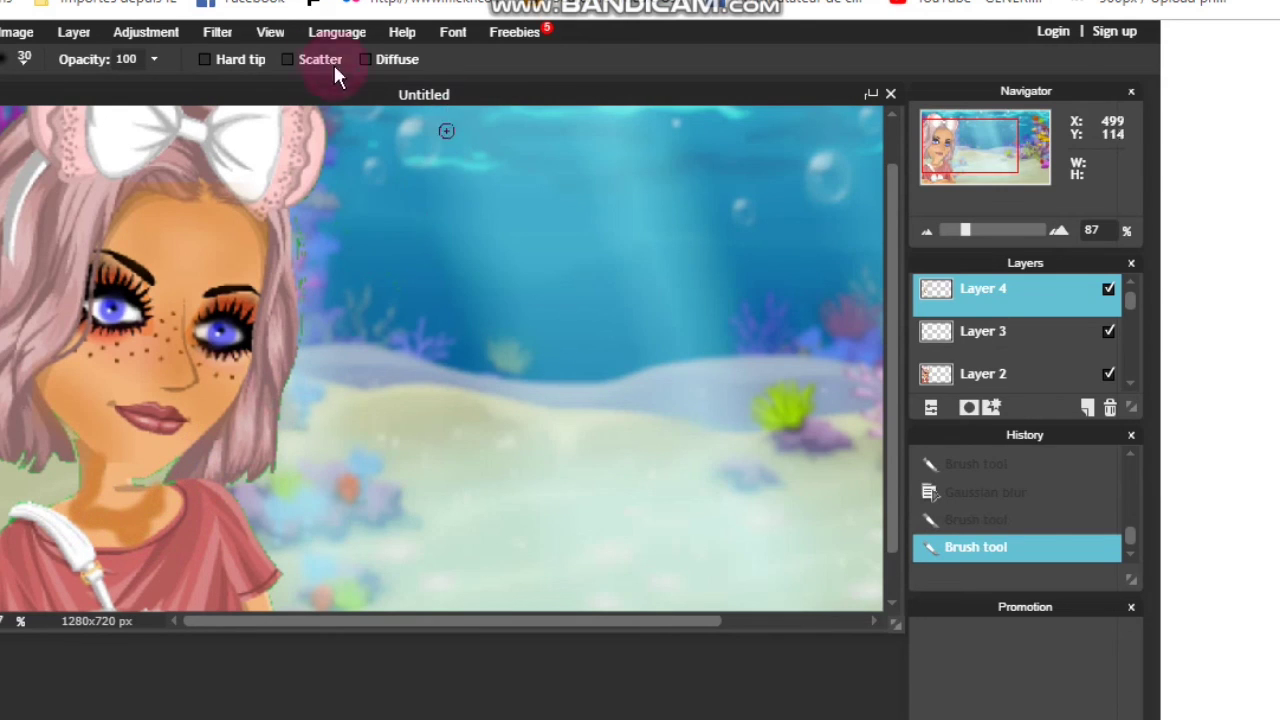
Step: Blend the neck shading with a Gaussian blur of amount 96
{"action": "left_click", "coordinate": [217, 32]}
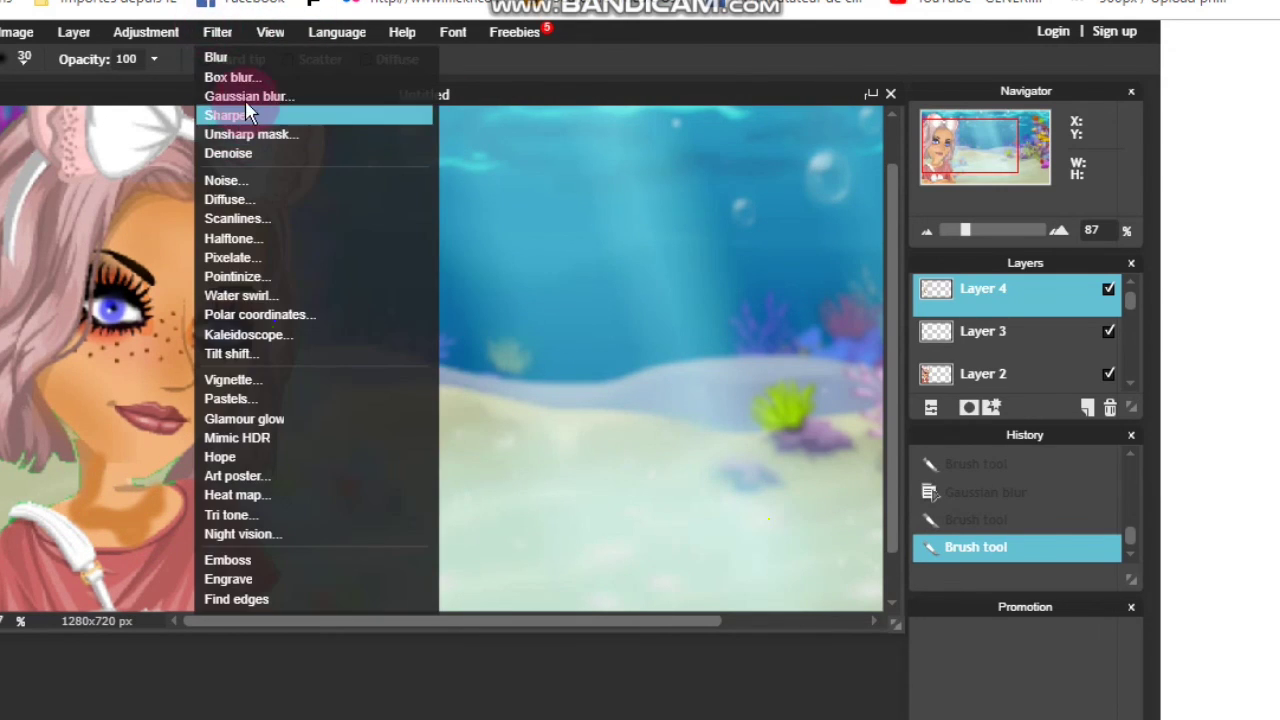
{"action": "left_click", "coordinate": [246, 96]}
{"action": "left_click_drag", "start_coordinate": [476, 330], "coordinate": [495, 332]}
{"action": "left_click", "coordinate": [548, 425]}
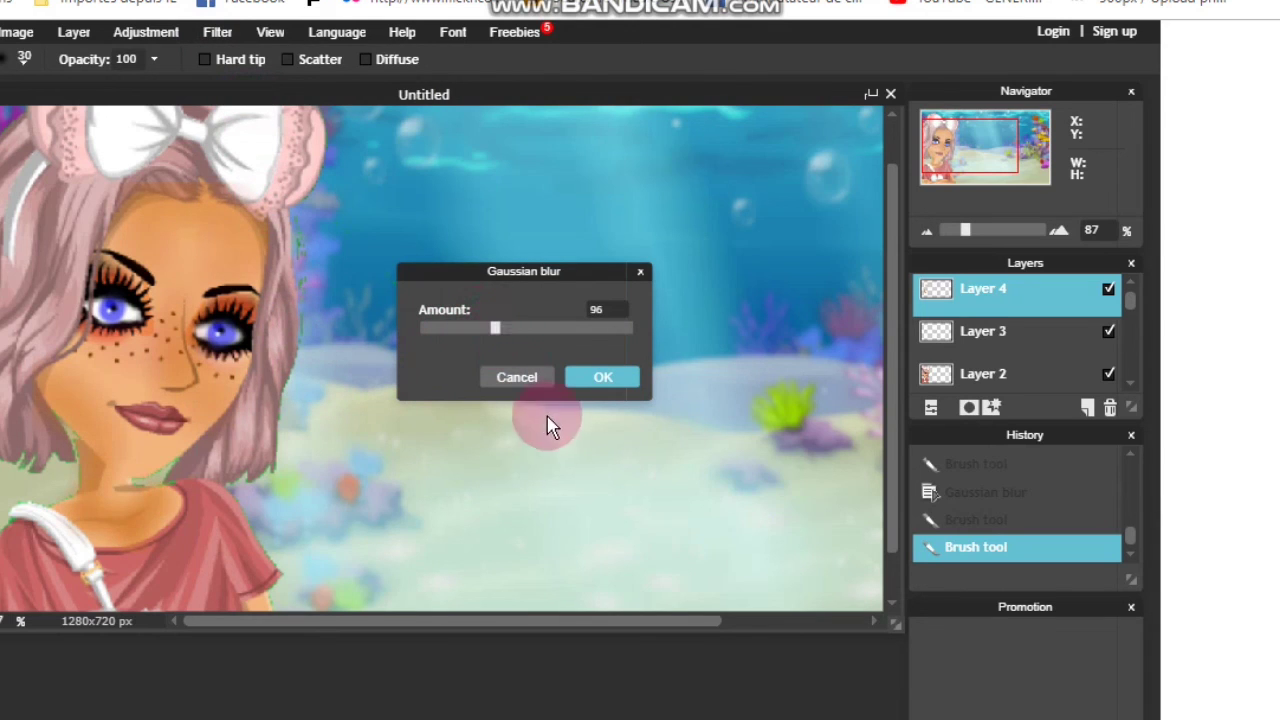
{"action": "left_click", "coordinate": [586, 376]}
Step: Paint darker shading along the avatar's folded arms and hands
{"action": "scroll", "coordinate": [540, 420], "scroll_direction": "down", "scroll_amount": 2}
{"action": "left_click_drag", "start_coordinate": [892, 333], "coordinate": [892, 342]}
{"action": "mouse_move", "coordinate": [175, 566]}
{"action": "left_mouse_down"}
{"action": "mouse_move", "coordinate": [199, 546]}
{"action": "mouse_move", "coordinate": [205, 596]}
{"action": "mouse_move", "coordinate": [146, 581]}
{"action": "mouse_move", "coordinate": [45, 606]}
{"action": "left_mouse_up"}
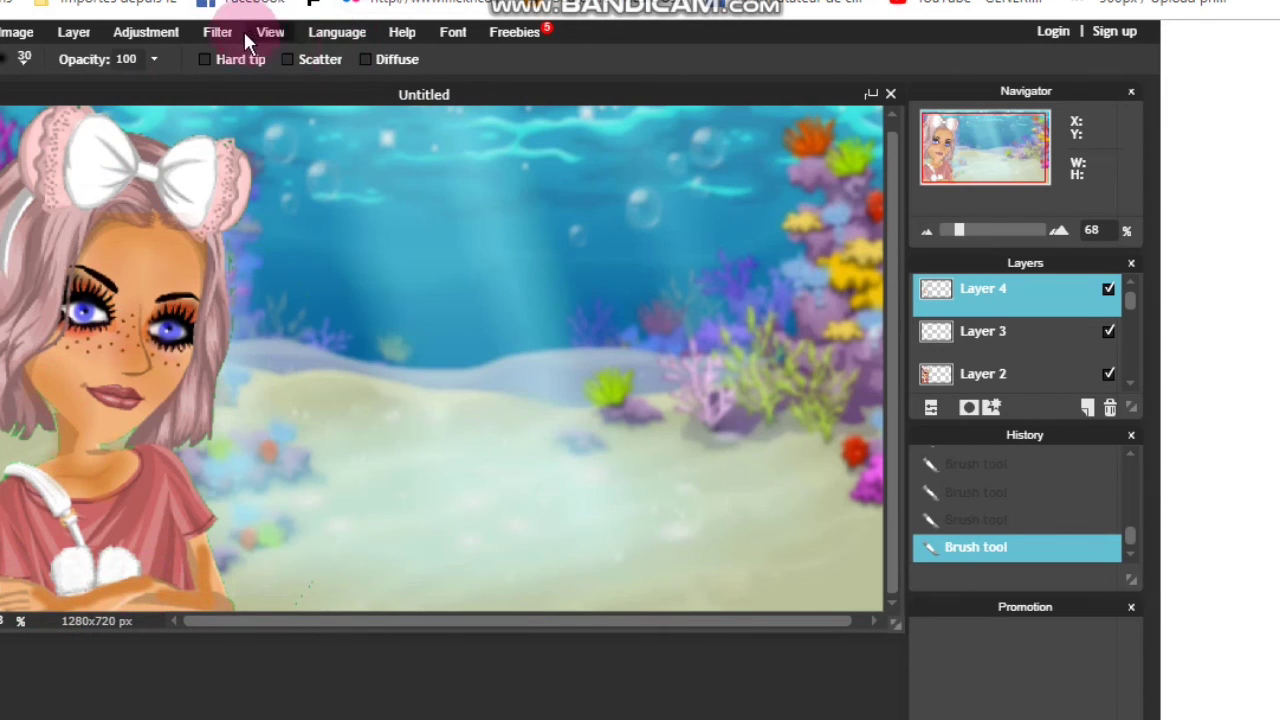
Step: Apply a Gaussian blur to the layer to soften the arm shading
{"action": "left_click", "coordinate": [216, 33]}
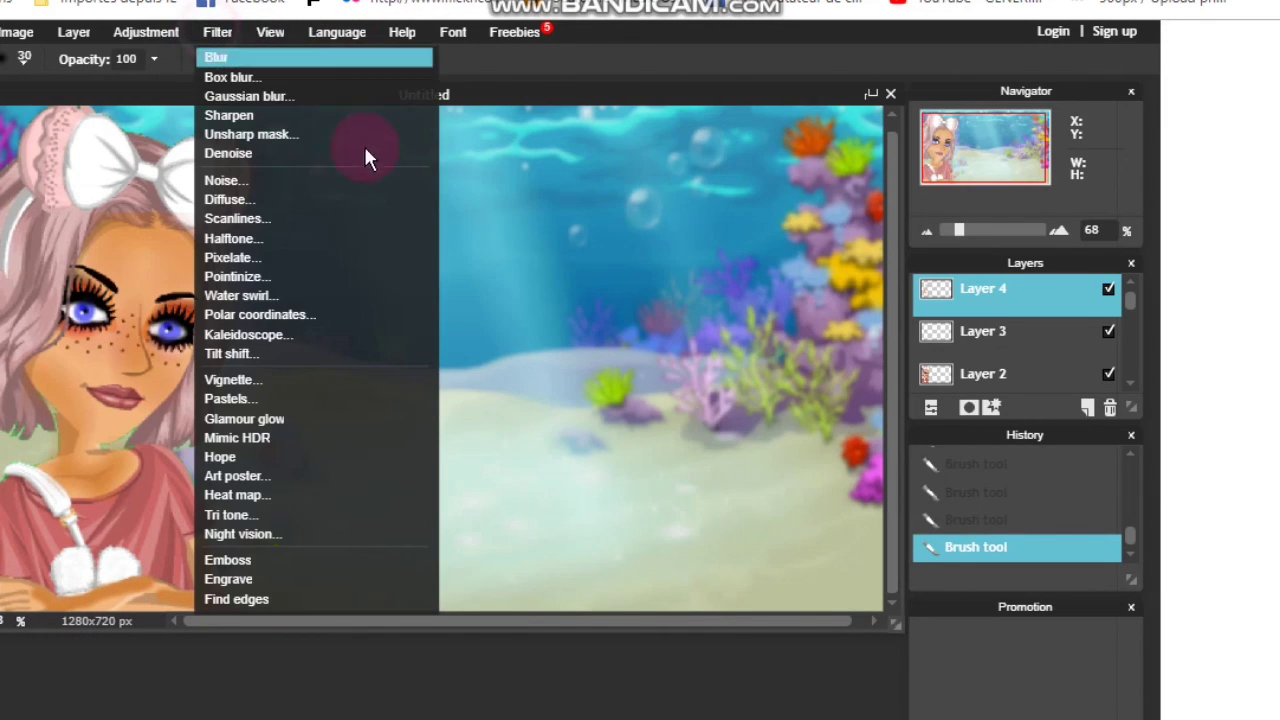
{"action": "left_click", "coordinate": [250, 96]}
{"action": "left_click", "coordinate": [491, 335]}
{"action": "mouse_move", "coordinate": [491, 341]}
{"action": "left_mouse_down"}
{"action": "mouse_move", "coordinate": [490, 326]}
{"action": "mouse_move", "coordinate": [510, 330]}
{"action": "left_mouse_up"}
{"action": "left_click", "coordinate": [572, 372]}
{"action": "scroll", "coordinate": [477, 336], "scroll_direction": "down", "scroll_amount": 1}
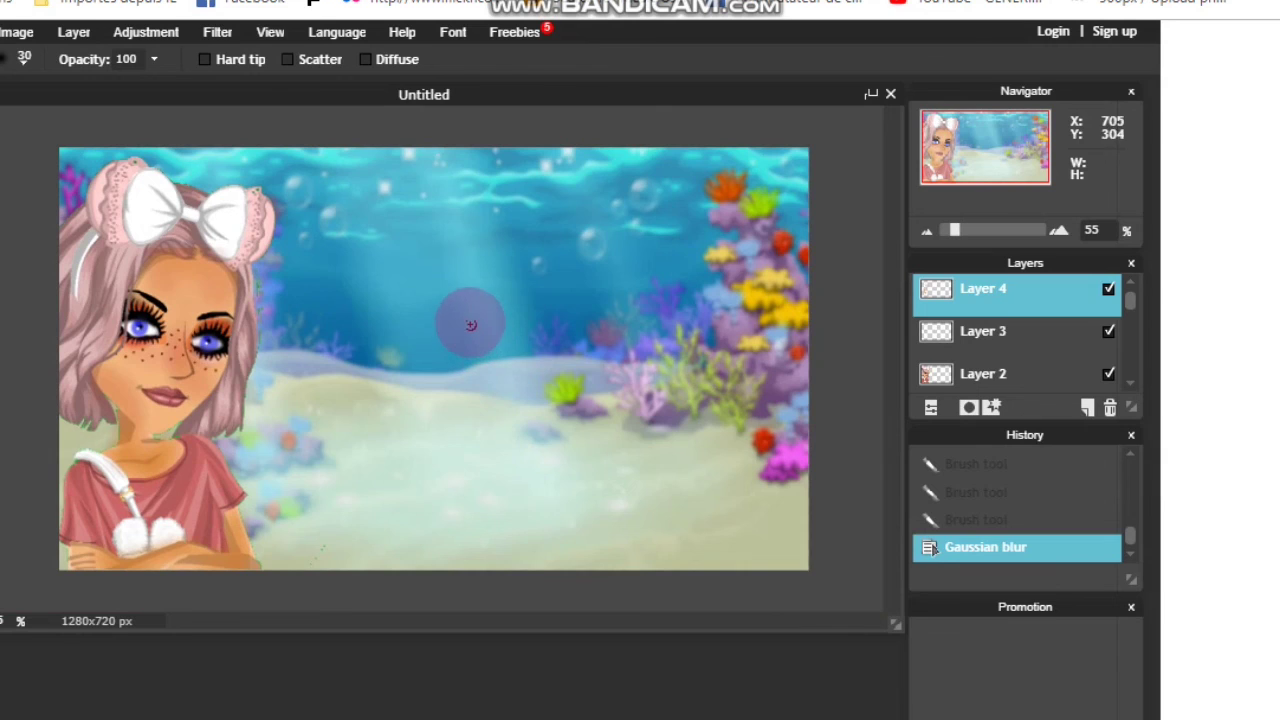
{"action": "scroll", "coordinate": [470, 325], "scroll_direction": "up", "scroll_amount": 1}
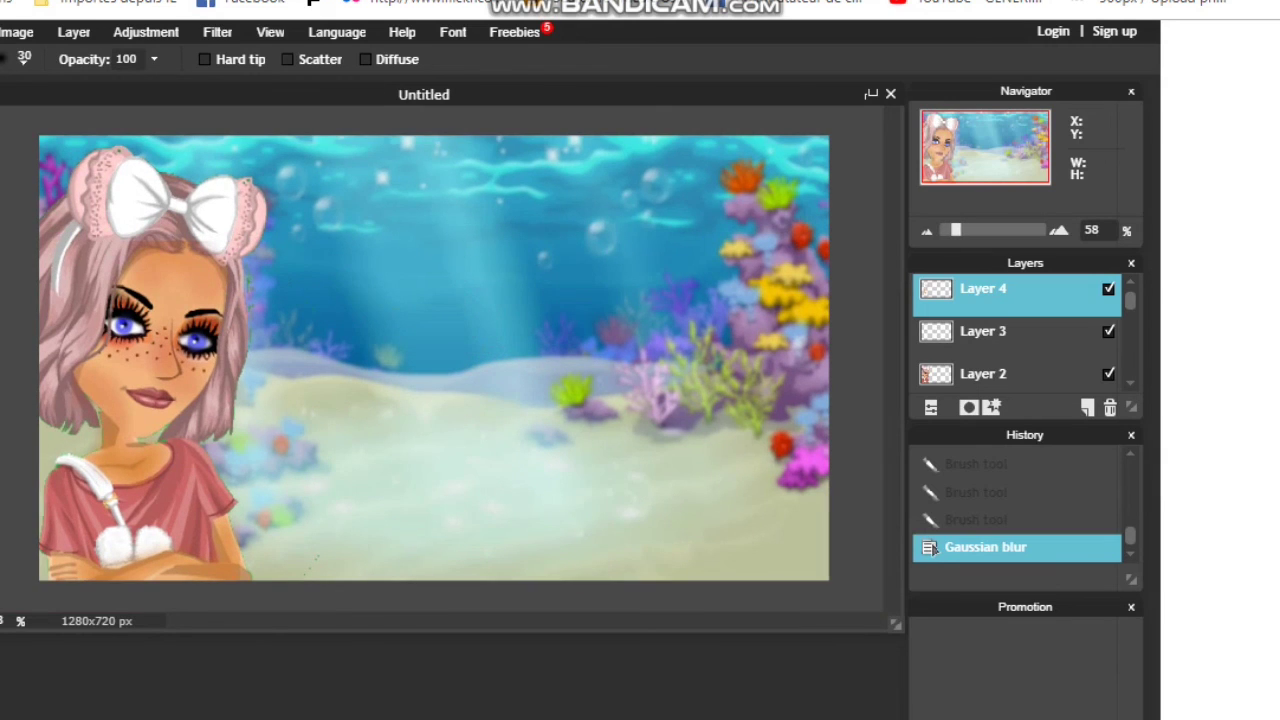
Step: Bring up the commands for opening or saving image files
{"action": "left_click", "coordinate": [2, 32]}
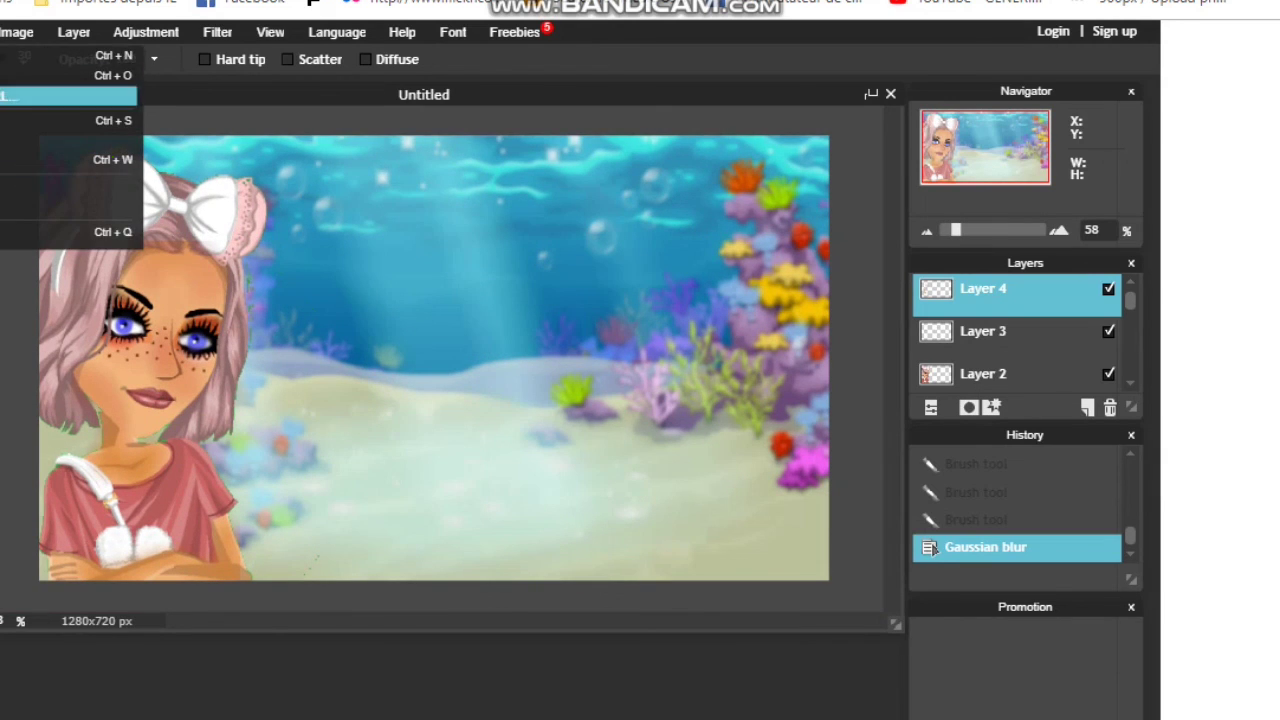